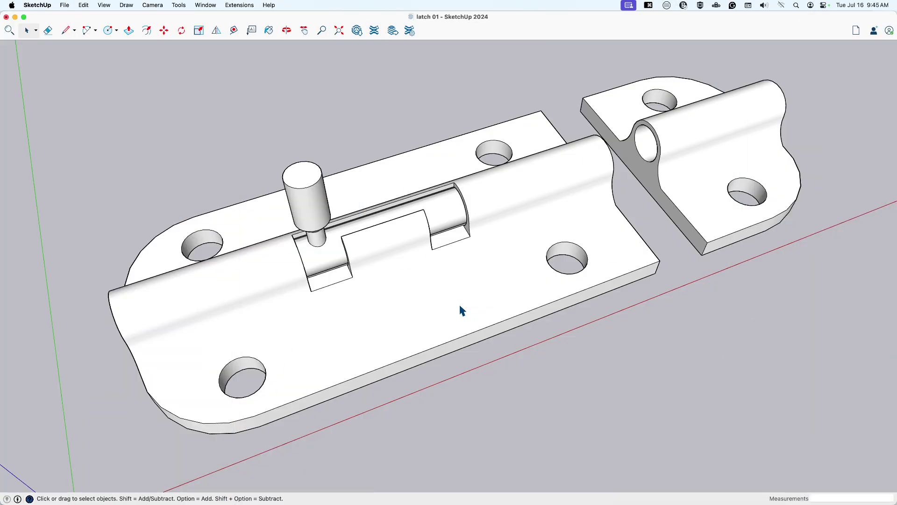
Move the bolt 3/4" along the latch body toward and into the catch plate
mouse_move(459, 303)
middle_mouse_down()
mouse_move(478, 282)
mouse_move(523, 283)
mouse_move(463, 302)
mouse_move(486, 285)
middle_mouse_up()
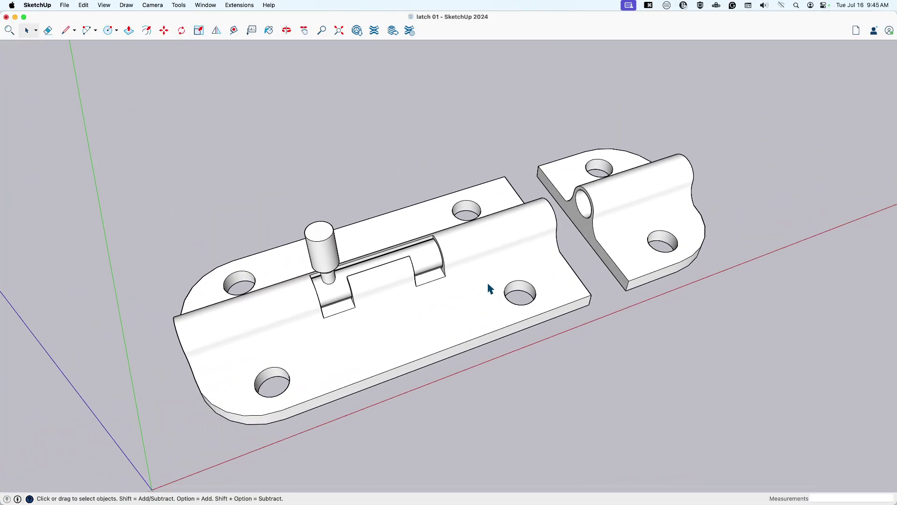
left_click(488, 284)
double_click(336, 292)
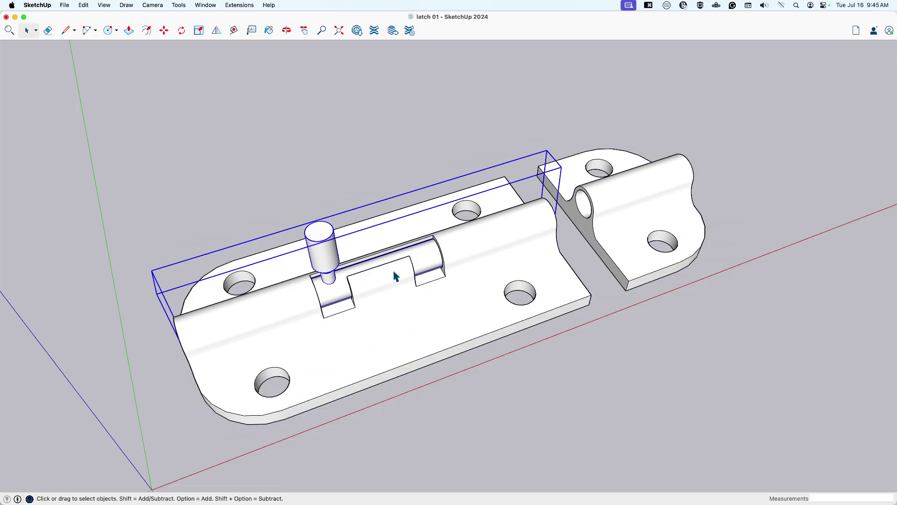
middle_click_drag(367, 296, 448, 255, "shift")
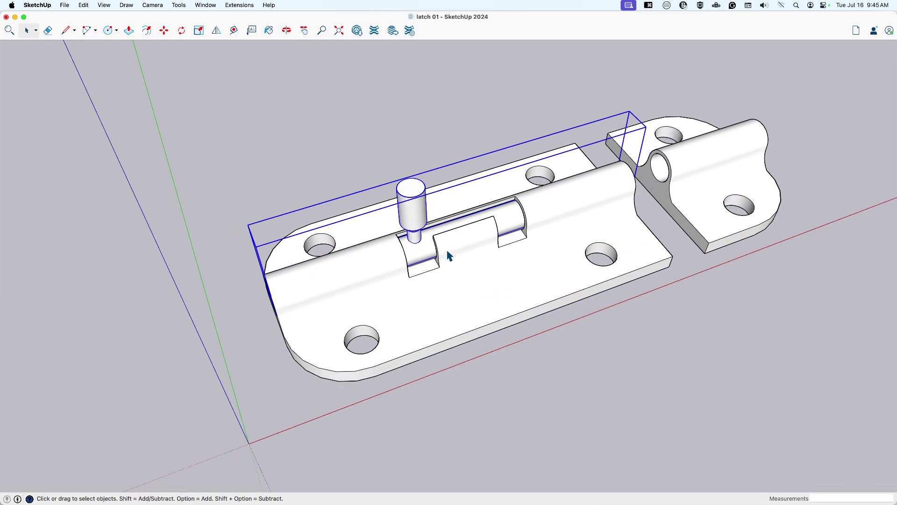
key("m")
left_click(421, 268)
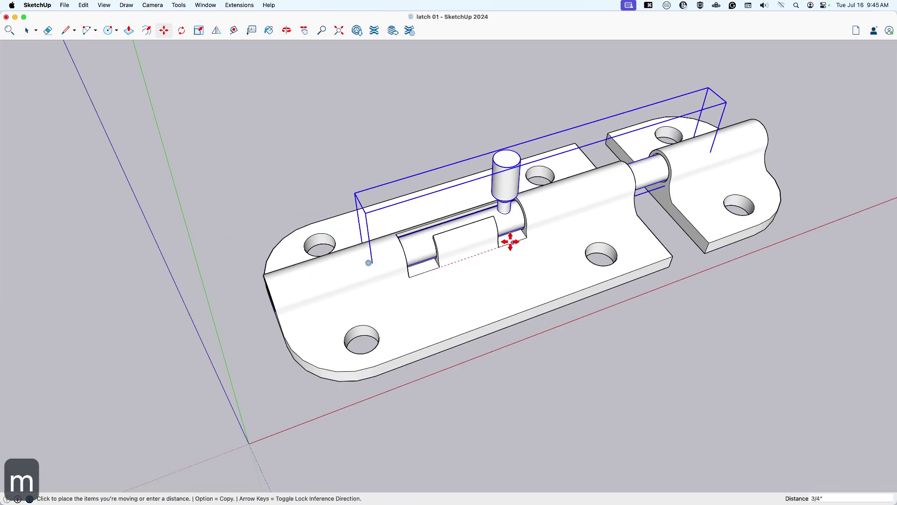
left_click(511, 242)
key("space")
Rotate the bolt about 74° around its long axis so its handle swings down toward the base plate
key("q")
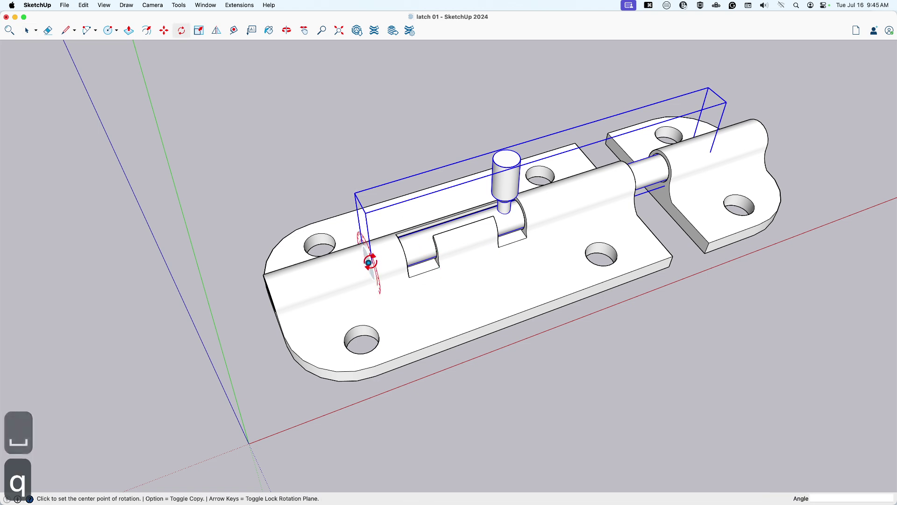
left_click(369, 263)
left_click(353, 155)
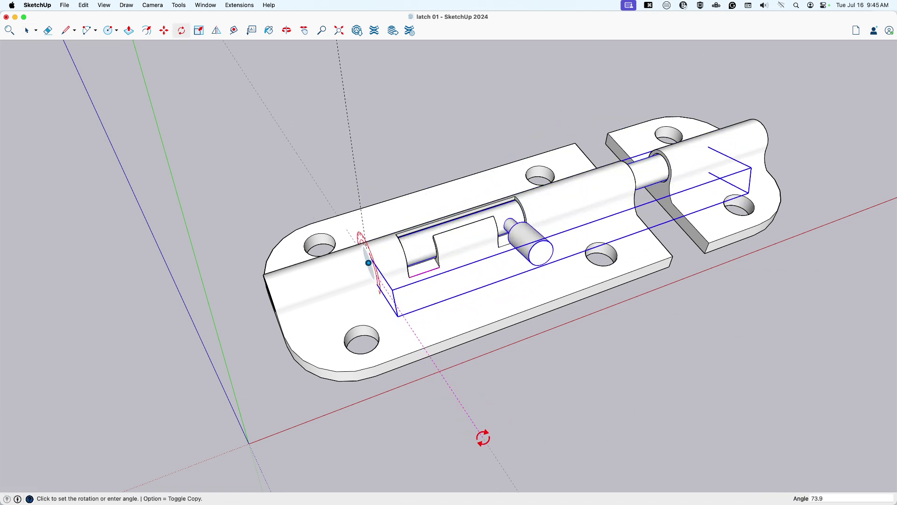
key("space")
left_click(531, 371)
middle_click_drag(531, 370, 539, 314)
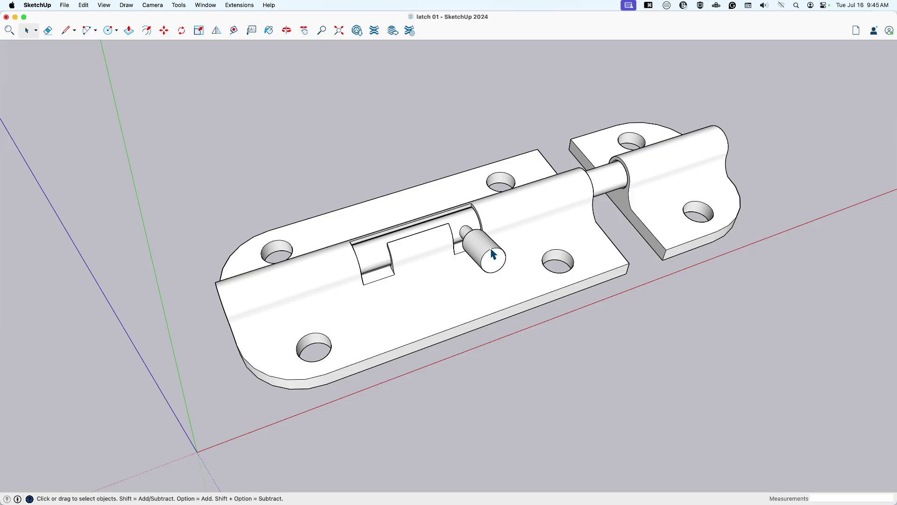
Start a new model in a maximized window and erase the default scale figure
key("super+n")
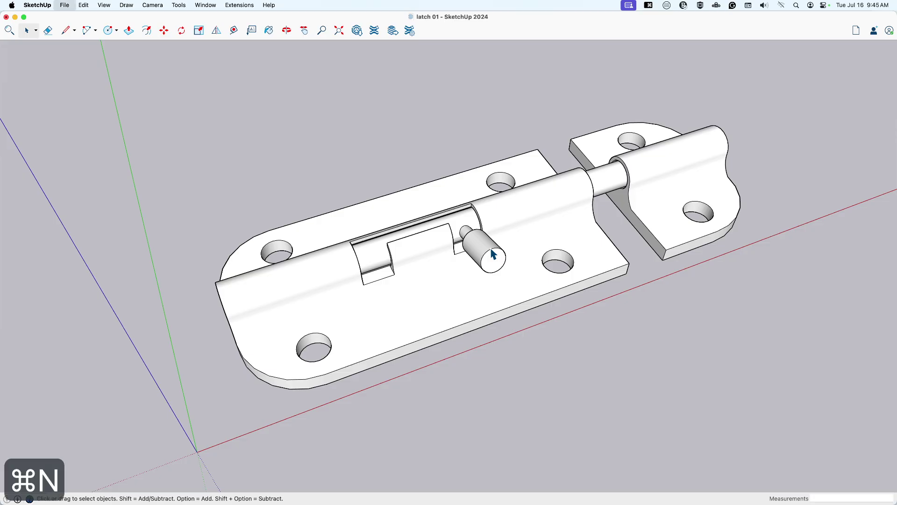
mouse_move(497, 250)
middle_mouse_down()
mouse_move(477, 295)
mouse_move(464, 282)
middle_mouse_up()
key("space")
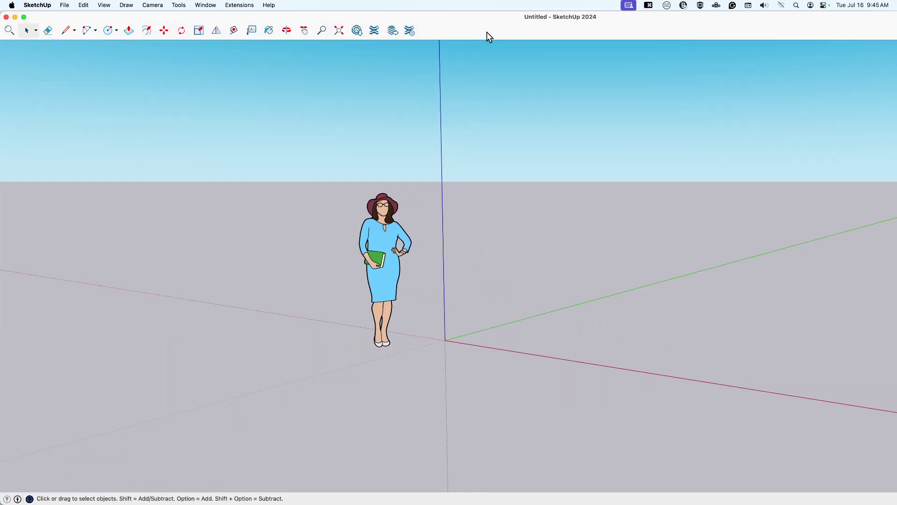
double_click(486, 32)
key("e")
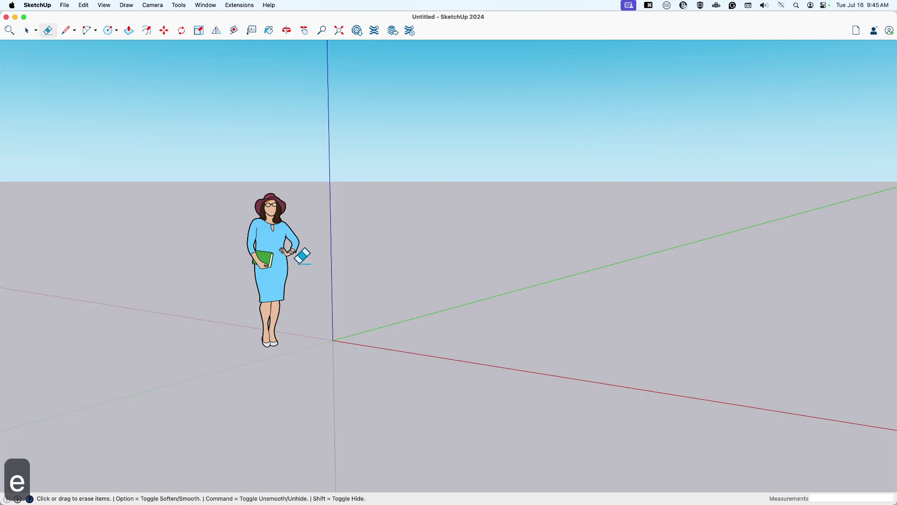
left_click(281, 280)
Draw a 3" by 1.5" rectangle on the ground plane near the origin, beside the red axis
mouse_move(280, 281)
middle_mouse_down()
mouse_move(415, 379)
mouse_move(213, 242)
mouse_move(454, 369)
mouse_move(437, 335)
mouse_move(380, 335)
mouse_move(437, 380)
middle_mouse_up()
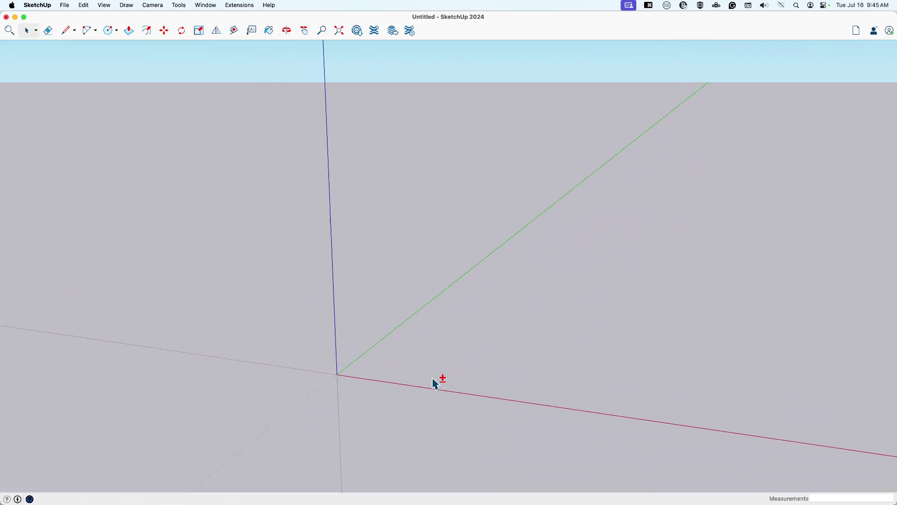
key("r")
left_click(362, 374)
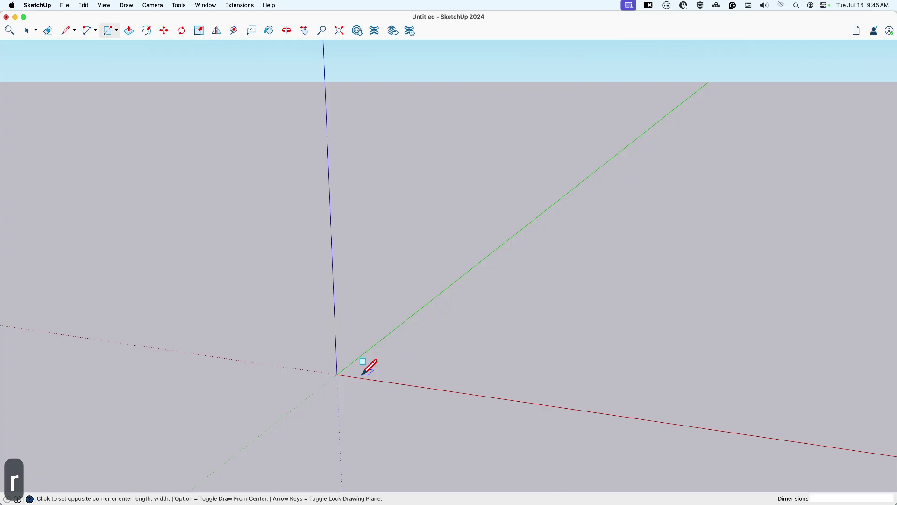
type("3")
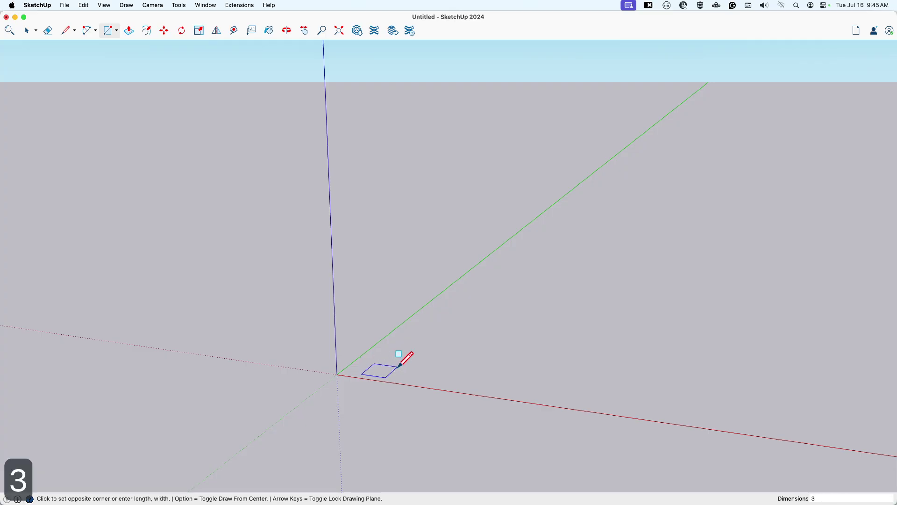
type(",1.5")
key("Return")
Draw a 1" by 1.5" rectangle a short gap away from the large rectangle's end, aligned along the red axis
scroll(391, 365, "up", 5)
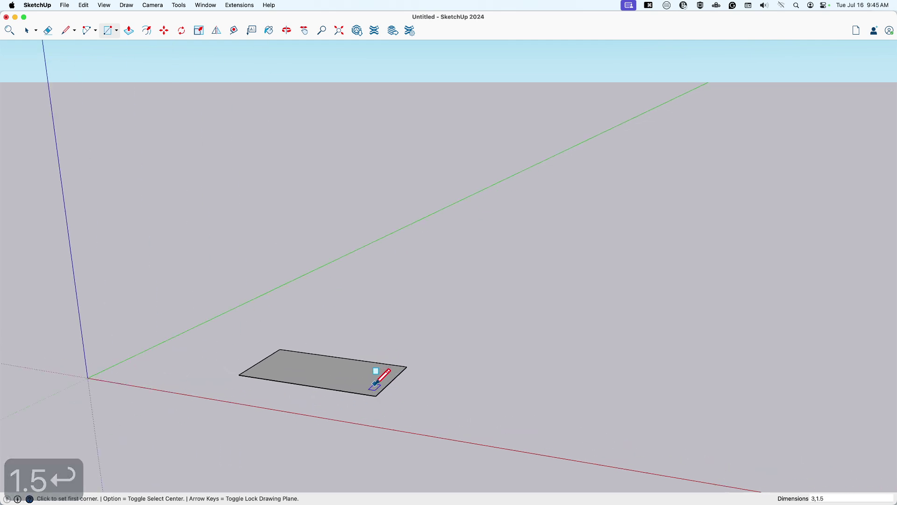
middle_click_drag(381, 374, 460, 386)
scroll(487, 365, "up", 4)
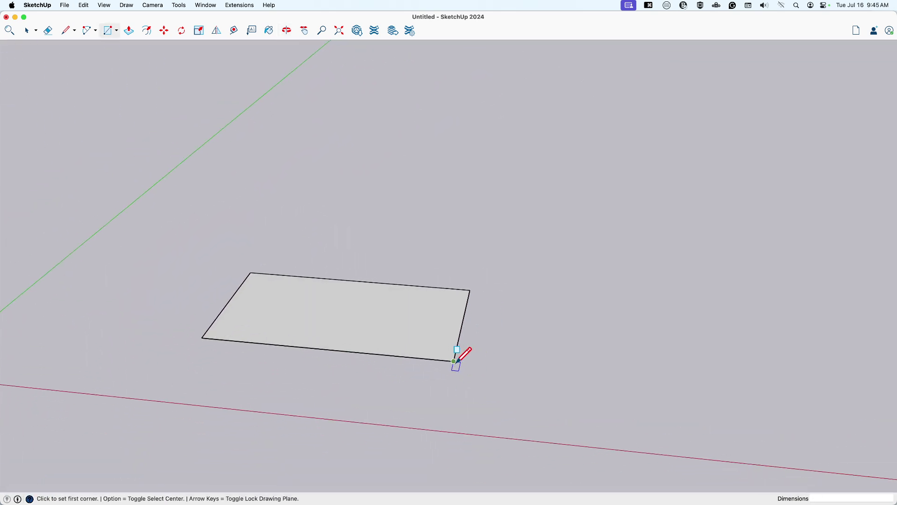
left_click(484, 364)
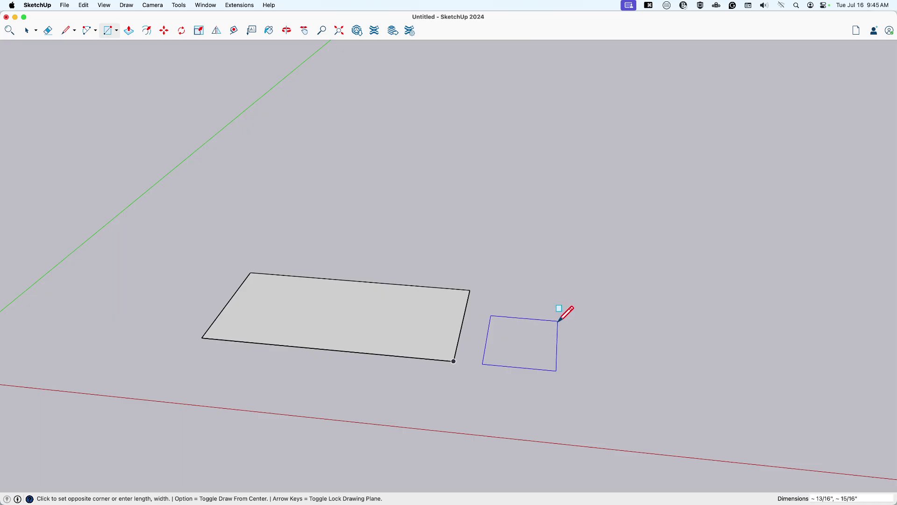
type("1,")
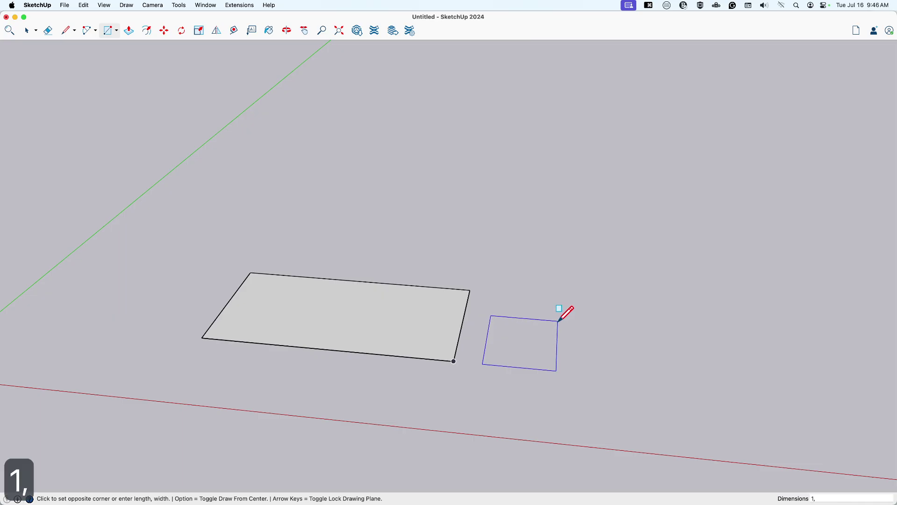
type("1.5")
key("Return")
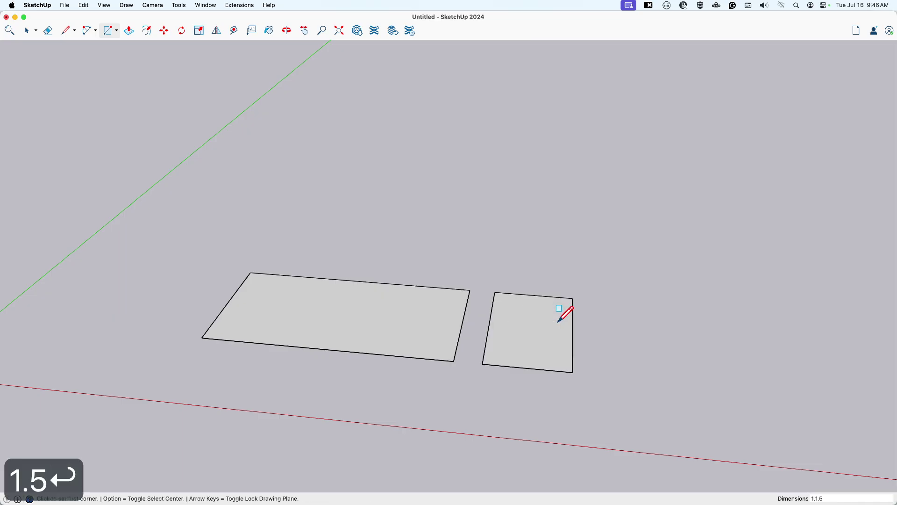
key("space")
middle_click_drag(562, 327, 555, 360)
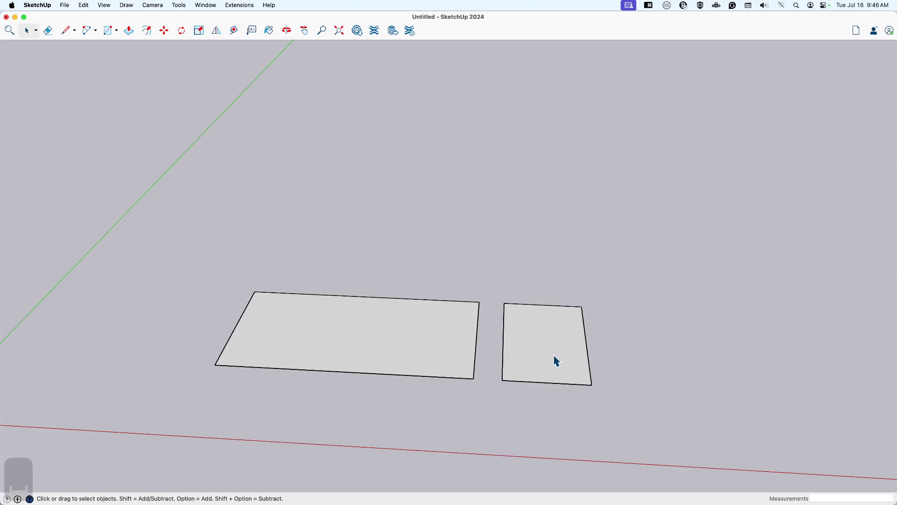
Check the rounded plate corners in the latch 01 model, and return to the untitled model
key("super+Tab")
key("super+Tab")
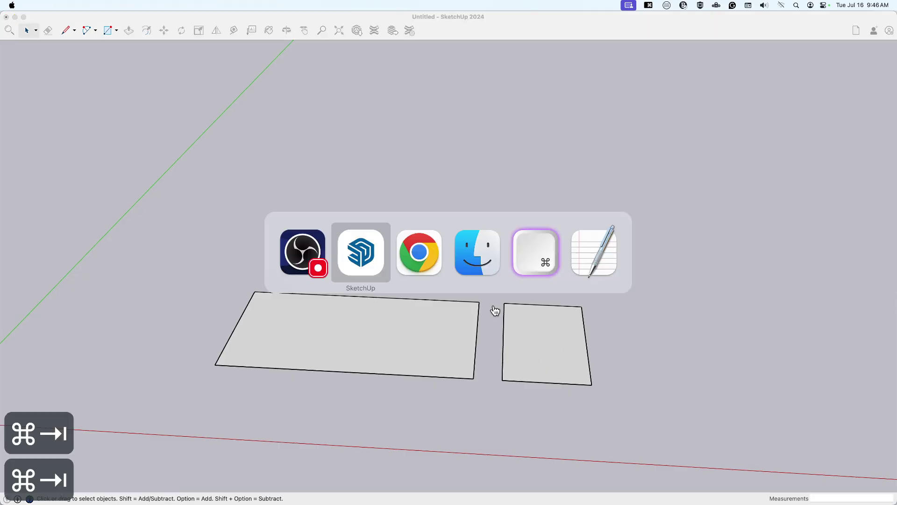
key("super+grave")
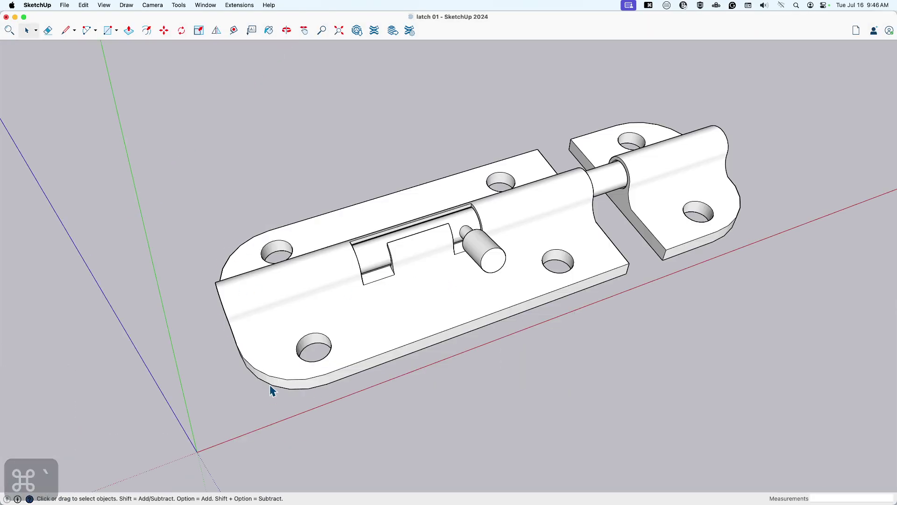
key("super+grave")
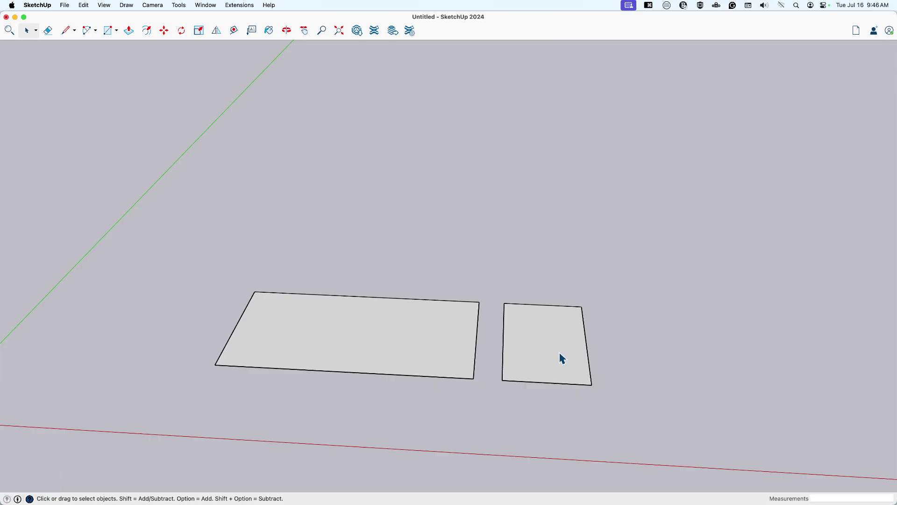
Round the small rectangle's two outer corners with tangent arcs, starting the first at the midpoint of its 1" edge
key("a")
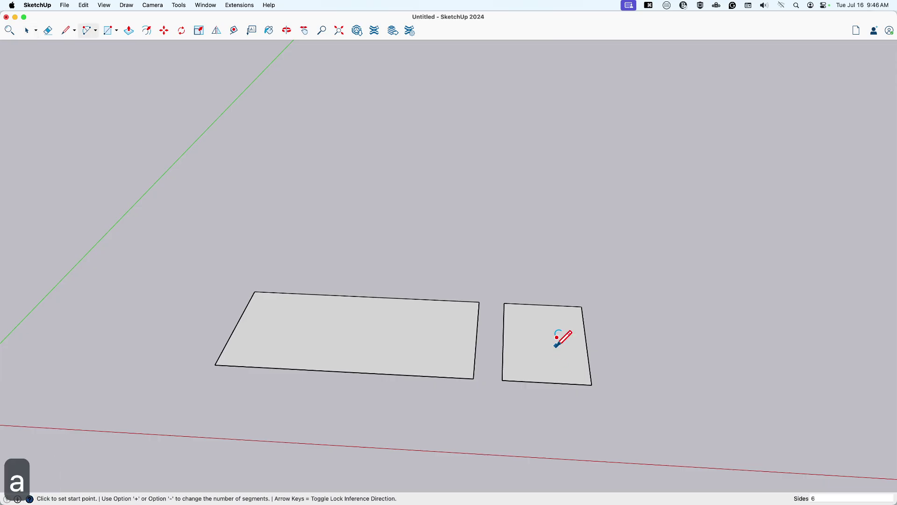
left_click(543, 304)
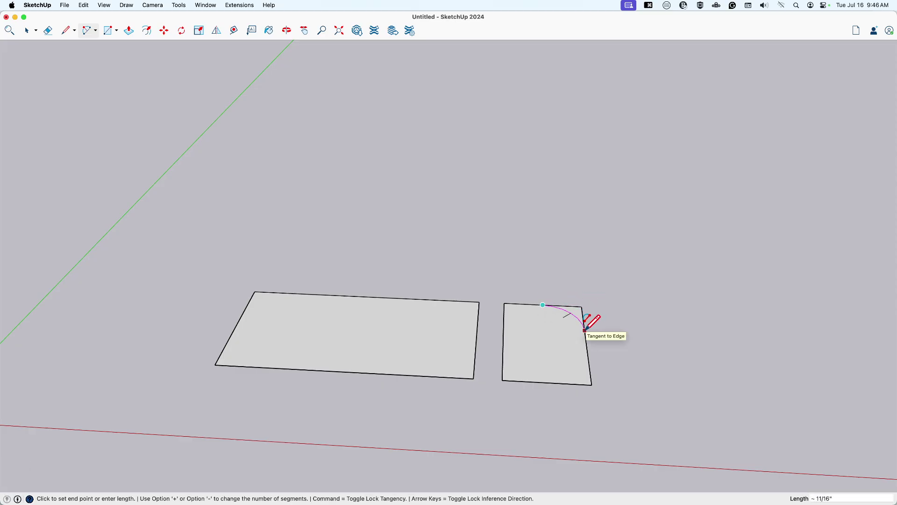
left_click(585, 330)
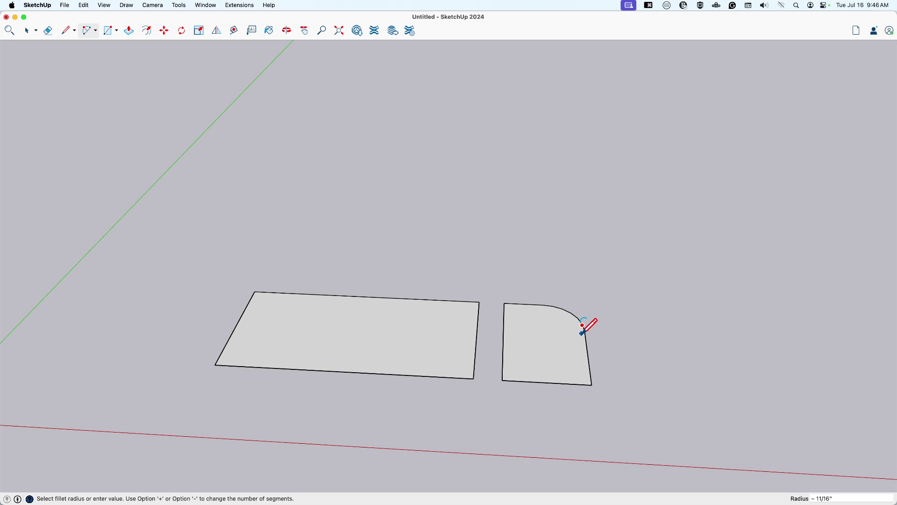
double_click(585, 375)
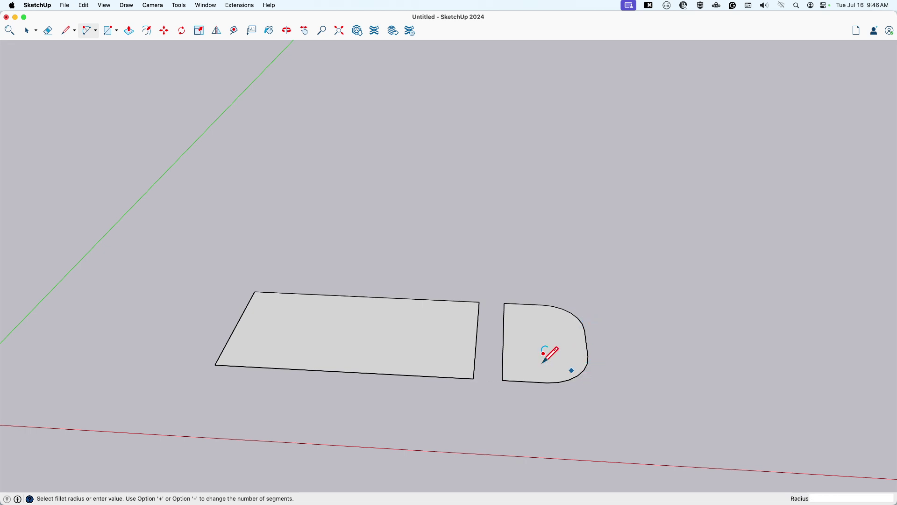
Round the large rectangle's two outer corners with the same arc fillet as the small one
double_click(264, 299)
left_click(244, 358)
left_click(244, 357)
middle_click_drag(244, 358, 406, 308)
key("space")
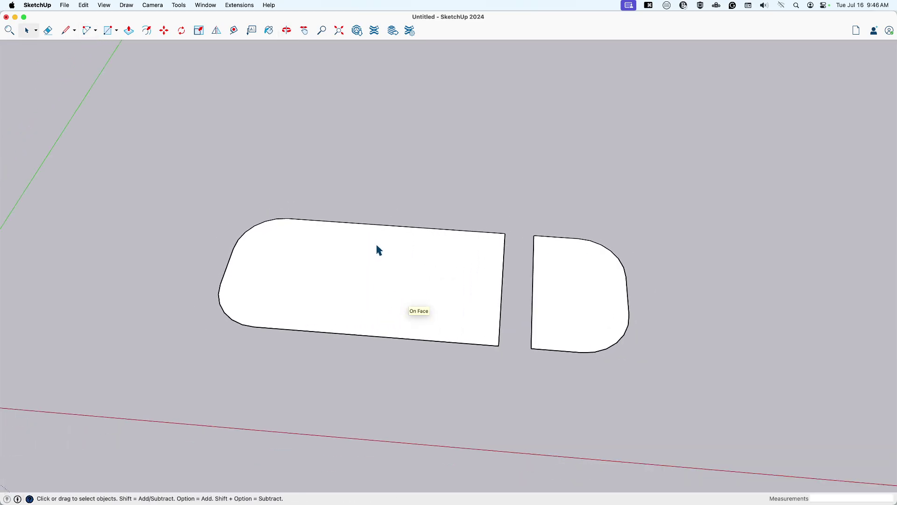
Add guide lines 1/4" inside each of the large plate's two long edges
key("t")
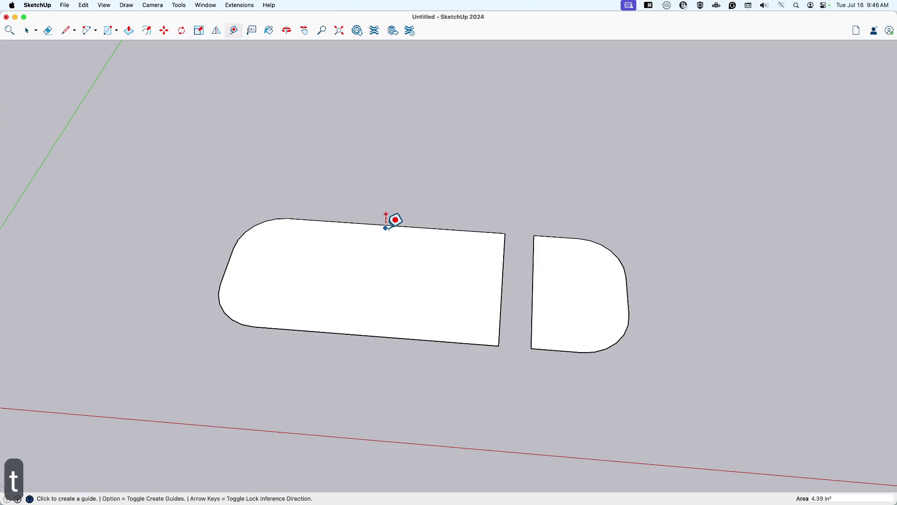
left_click(386, 226)
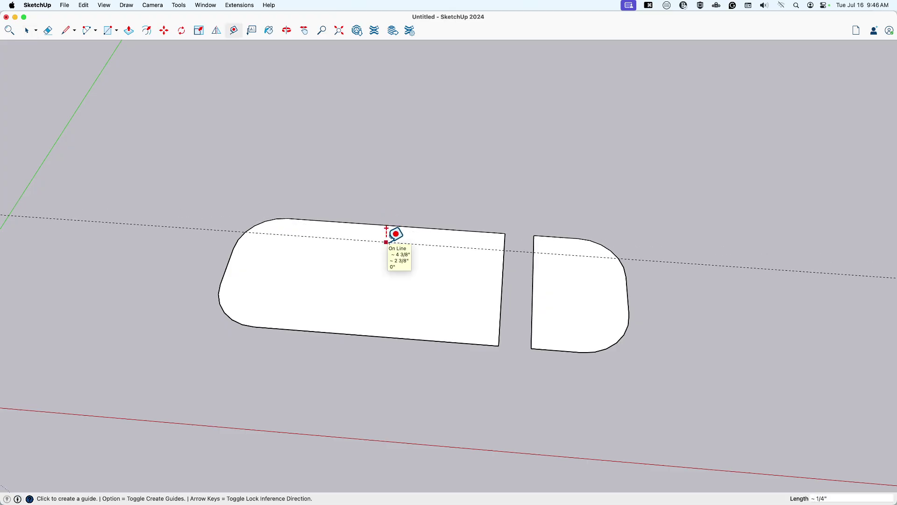
type("1/4")
key("Return")
left_click(375, 336)
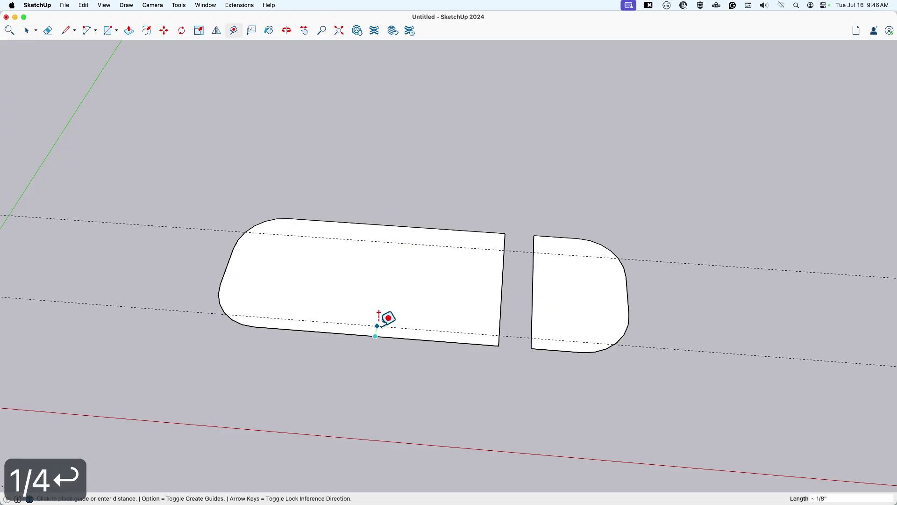
type("1/4")
key("Return")
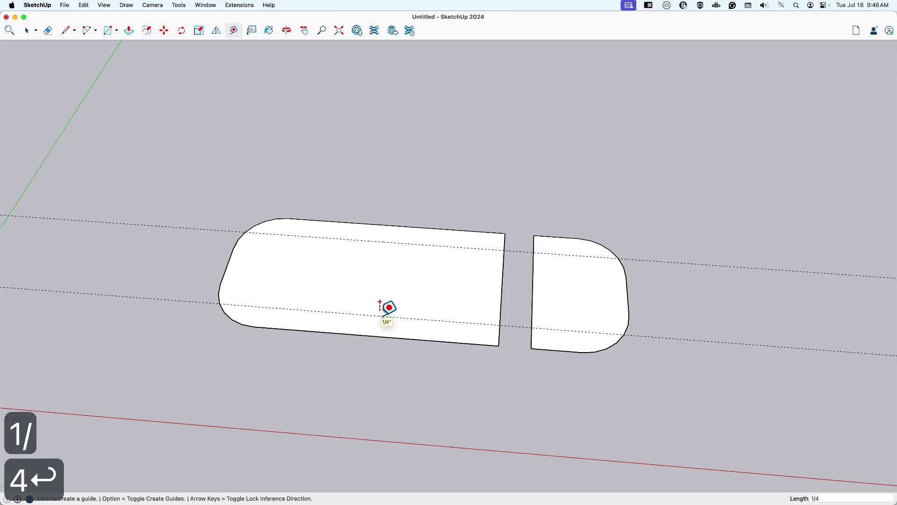
Add guide lines 0.5" inside both end edges of the large plate and inside the small plate's edge facing it
left_click(227, 266)
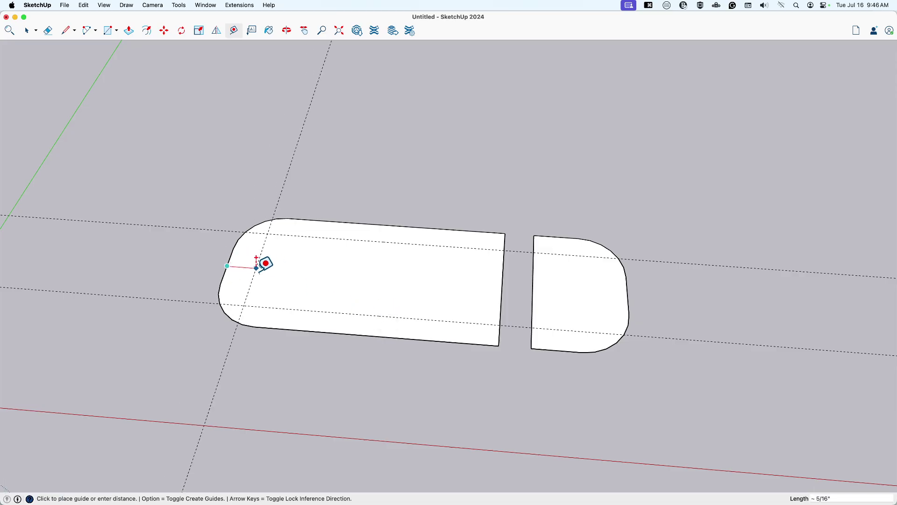
type(".5")
key("Return")
left_click(502, 286)
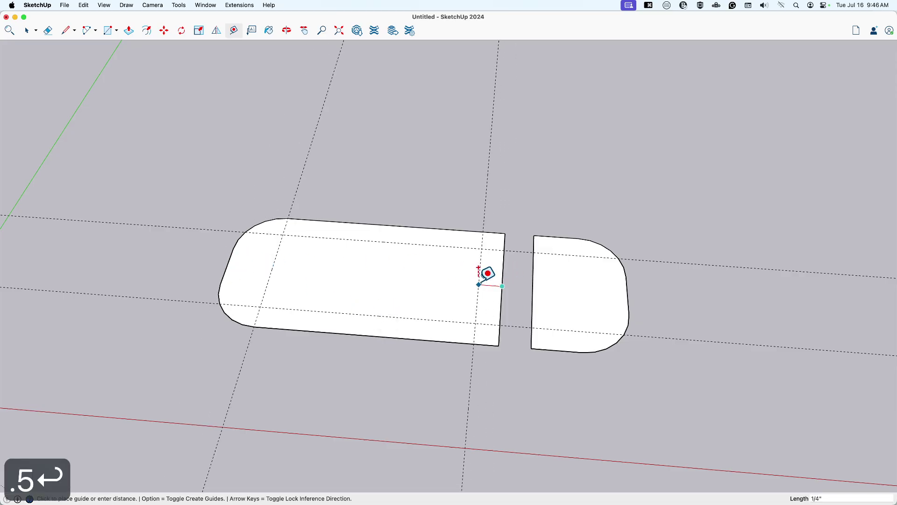
type(".5")
key("Return")
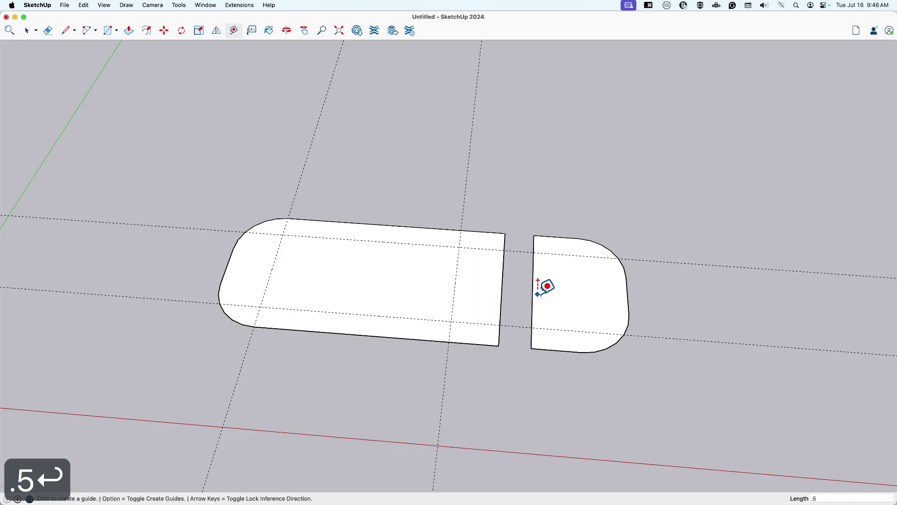
left_click(533, 294)
type(".5")
key("Return")
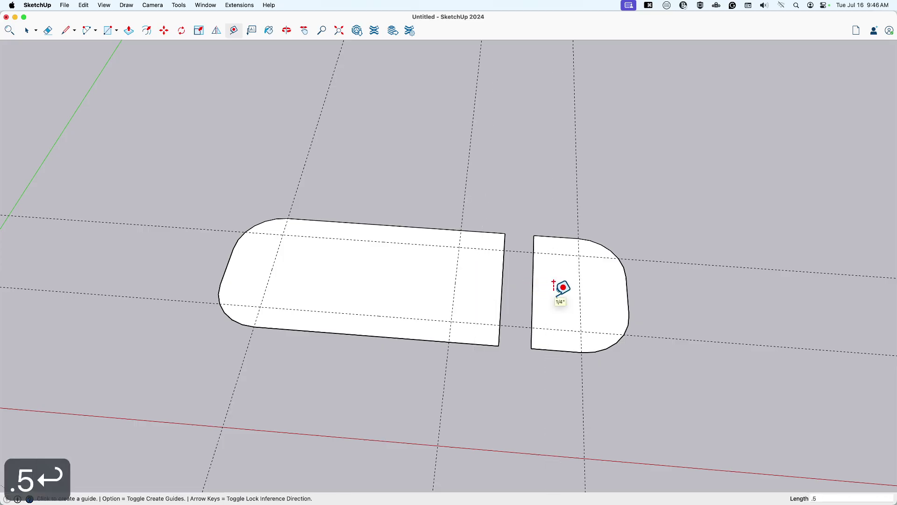
Draw a circle of 1/8" radius at the small plate's upper guide intersection, farther from the red axis
key("c")
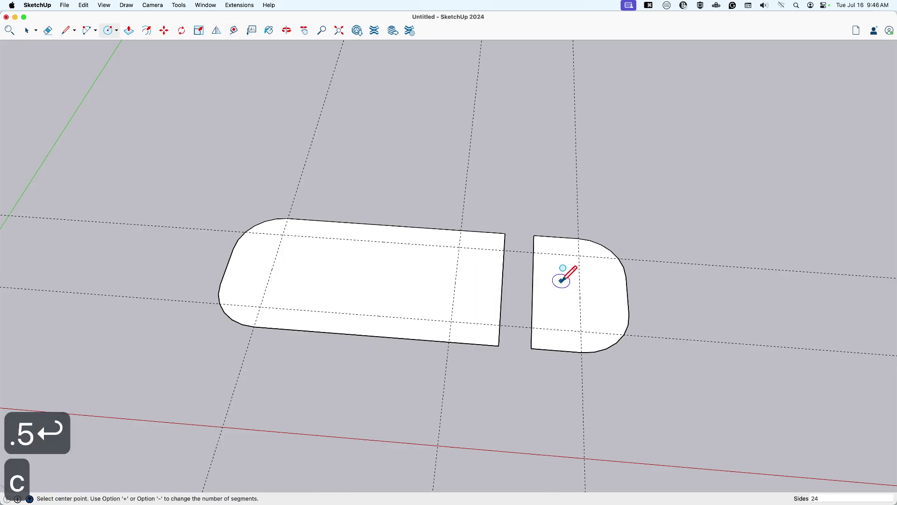
left_click(579, 255)
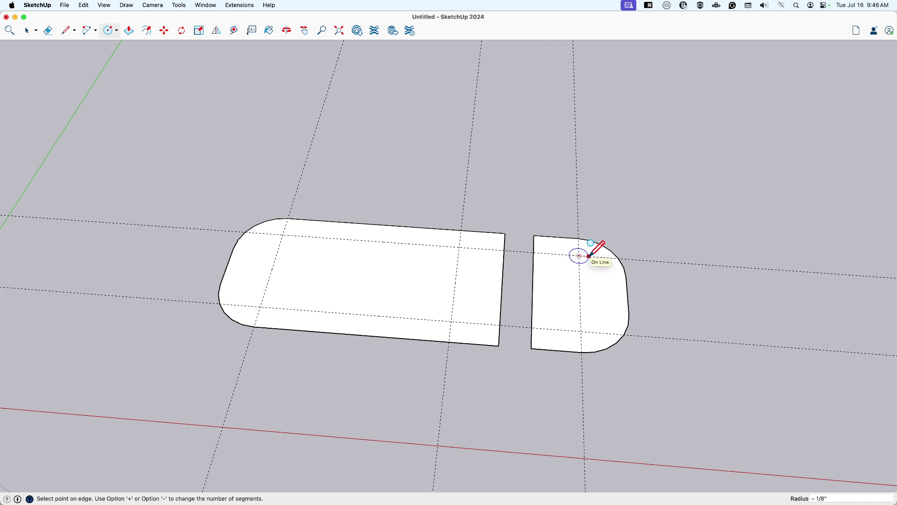
type("1/8")
key("Return")
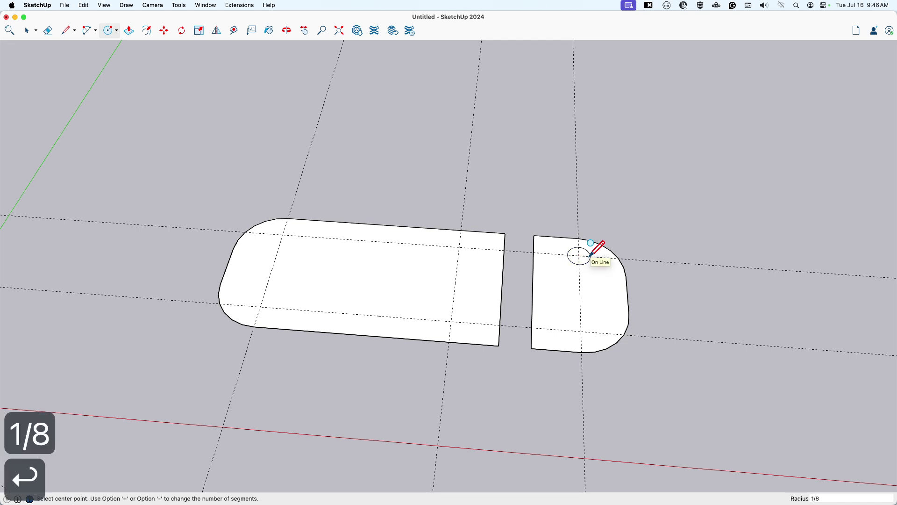
Copy the circle face from its center to the other five guide intersections on the two plates
key("space")
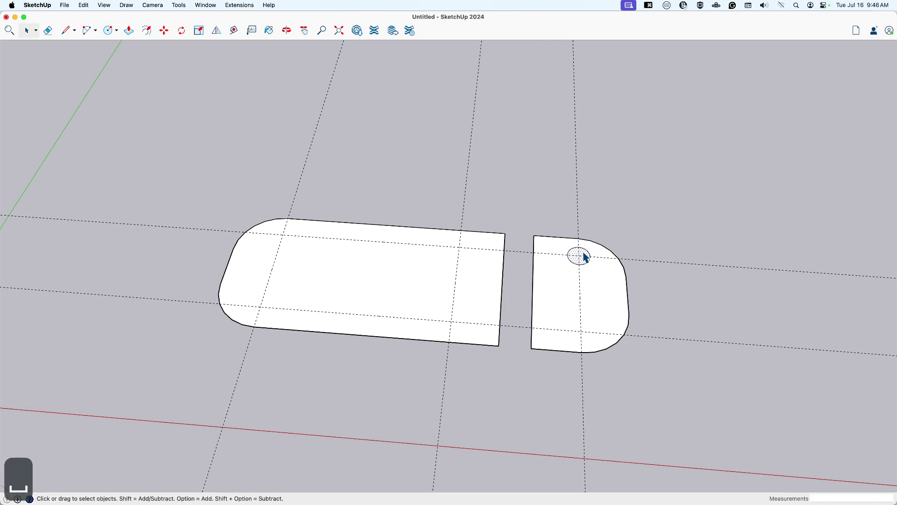
key("m")
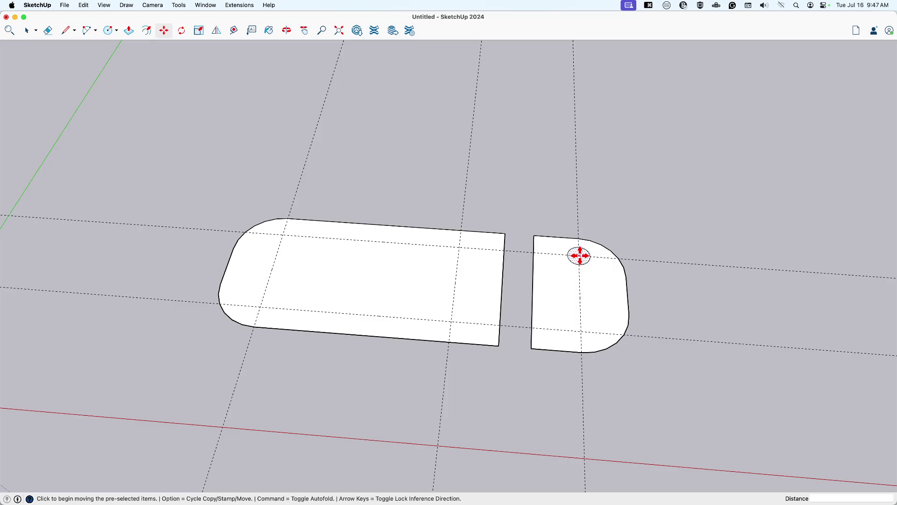
key("alt")
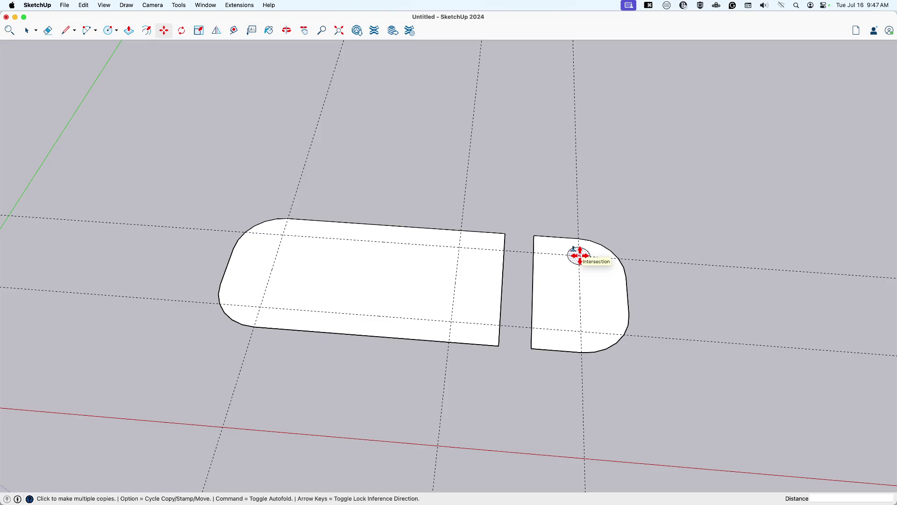
left_click(580, 255)
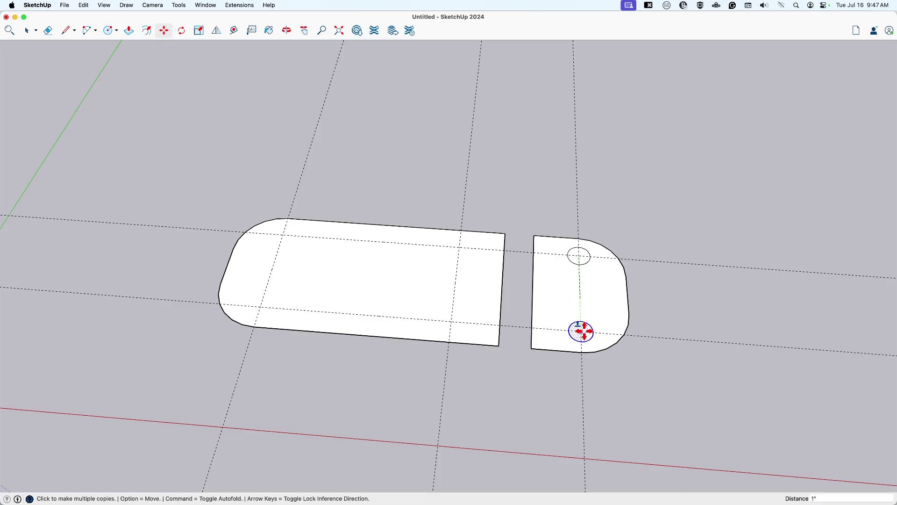
left_click(581, 332)
left_click(581, 332)
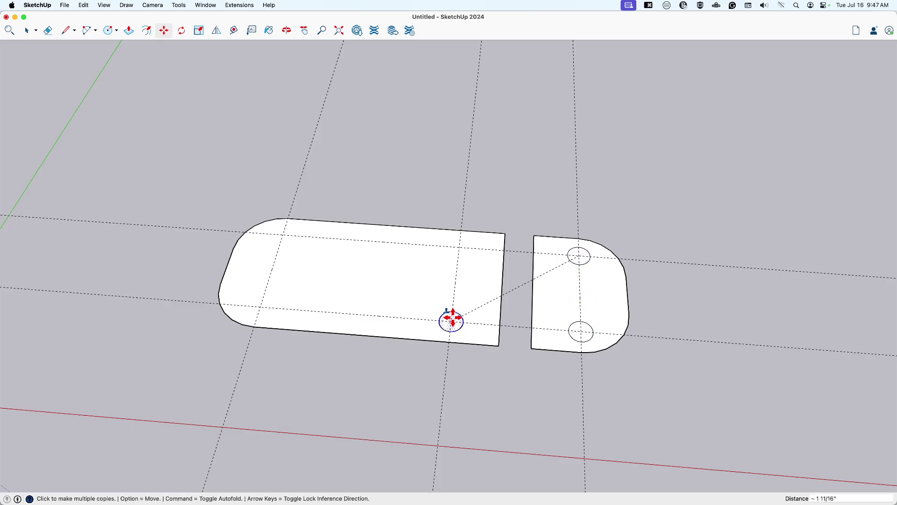
left_click(452, 322)
left_click(451, 322)
left_click(459, 248)
left_click(283, 235)
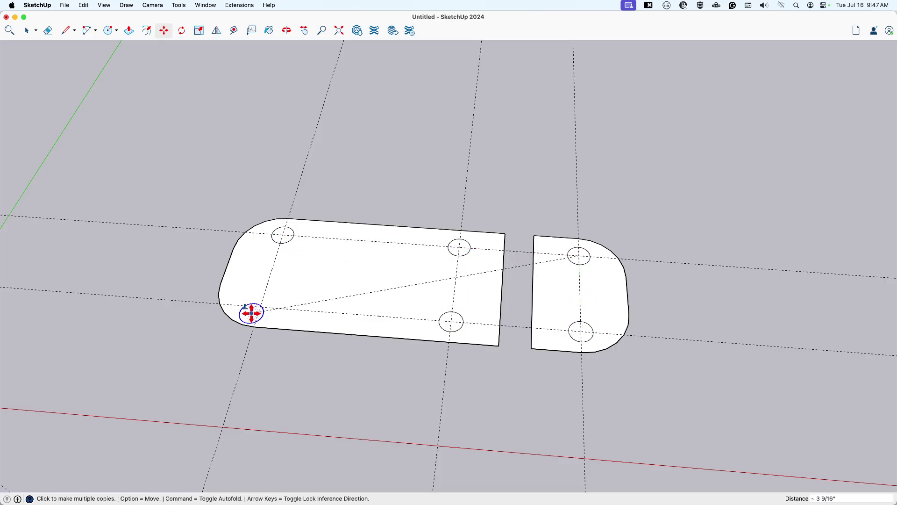
left_click(260, 307)
key("space")
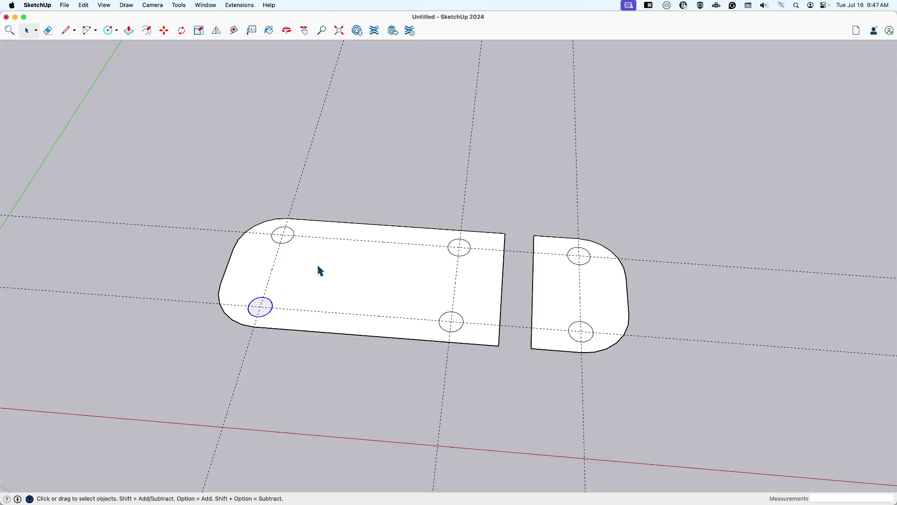
Delete all guides and the six circle faces to open the screw holes in both plates
left_click(82, 6)
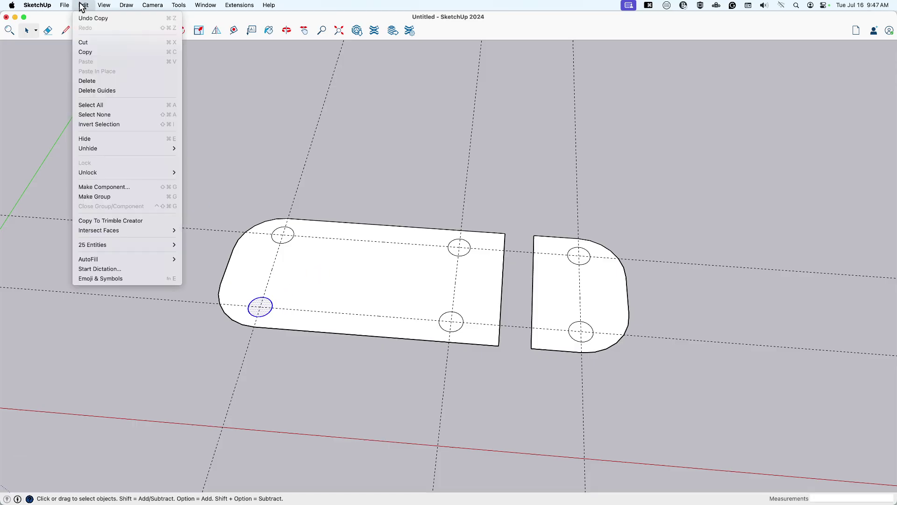
left_click(96, 89)
left_click(283, 236)
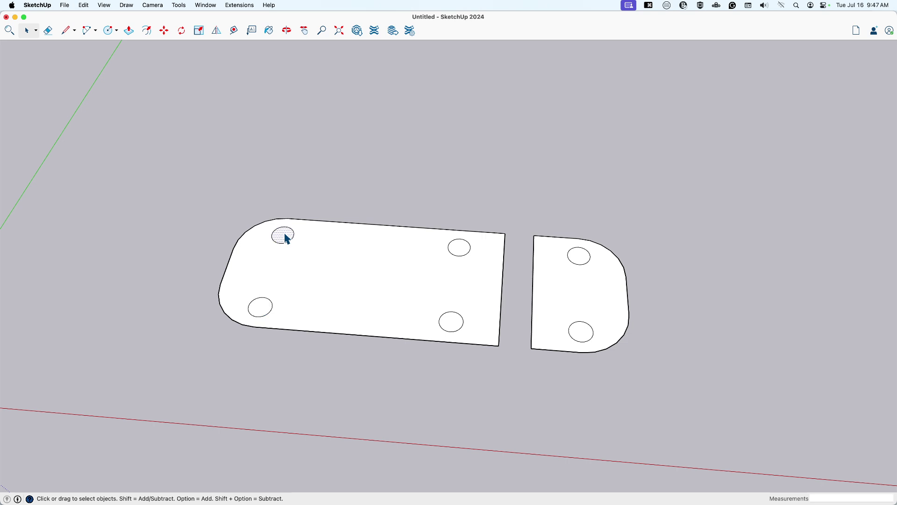
key("BackSpace")
left_click(260, 307)
key("BackSpace")
left_click(460, 250)
key("BackSpace")
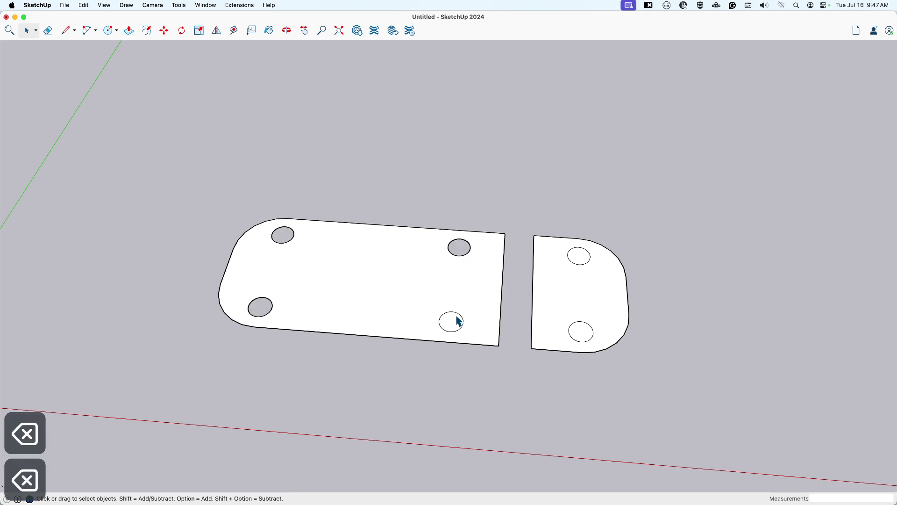
left_click(453, 321)
key("BackSpace")
left_click(579, 257)
key("BackSpace")
left_click(578, 333)
key("BackSpace")
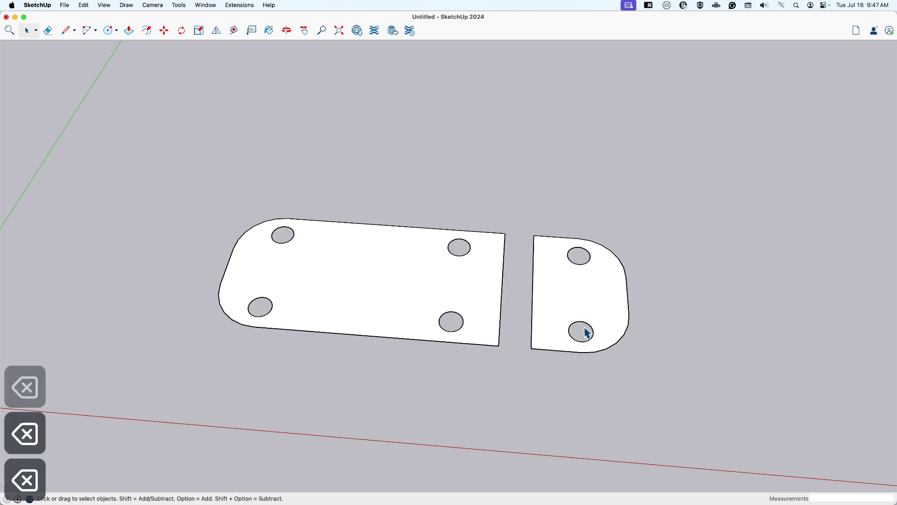
Extrude both plates upward to a thickness of 1/8"
key("p")
left_click(573, 320)
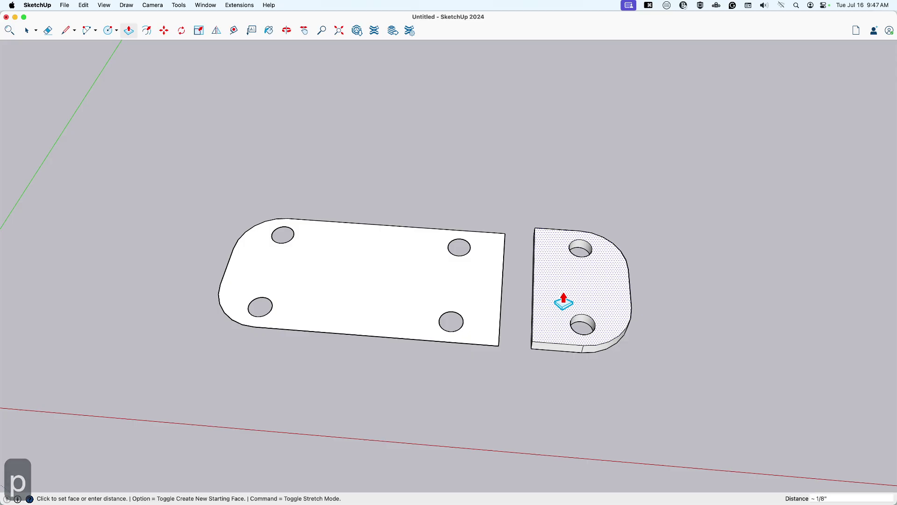
type("1/8")
key("Return")
double_click(442, 292)
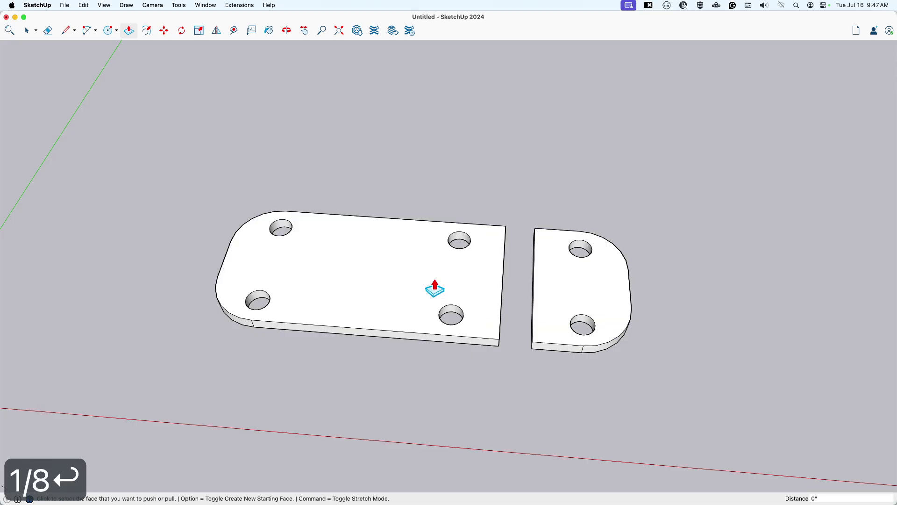
Combine all the geometry of both plates into one group
key("space")
left_click_drag(172, 164, 701, 426)
right_click(557, 296)
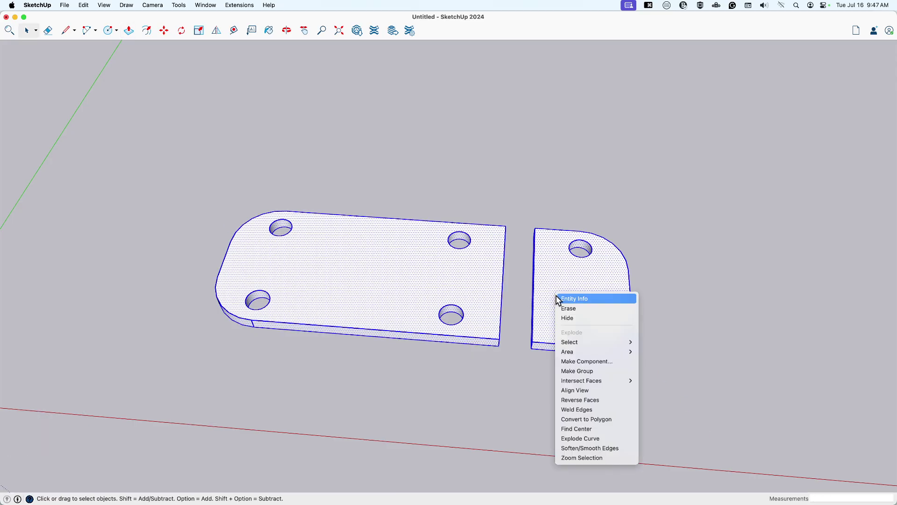
left_click(593, 370)
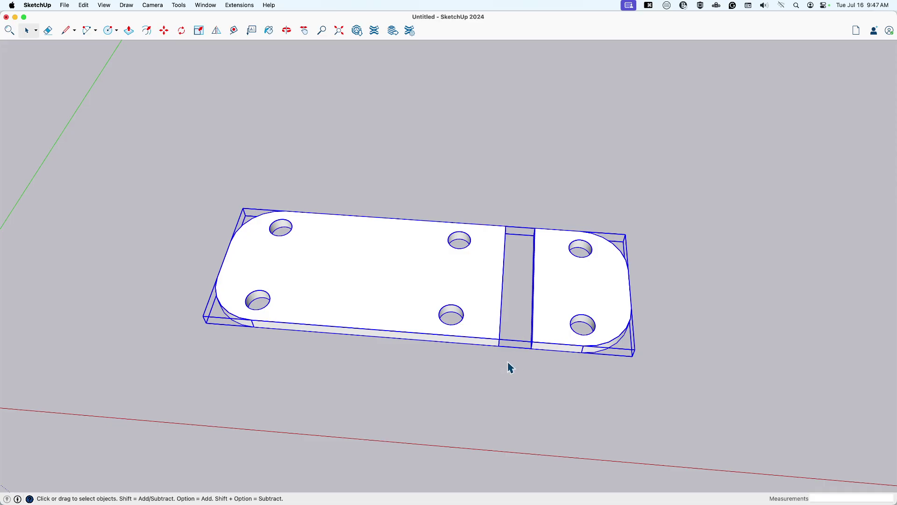
middle_click_drag(510, 368, 554, 384, "shift")
Switch to the finished latch 01 model, examine the barrel's end profile and how it blends into the plate, and return to the untitled model
key("super+Tab")
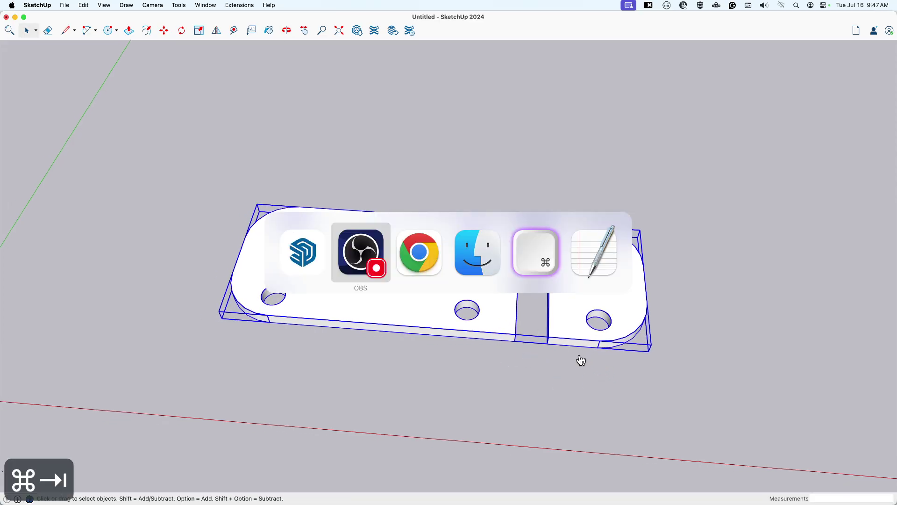
key("super+grave")
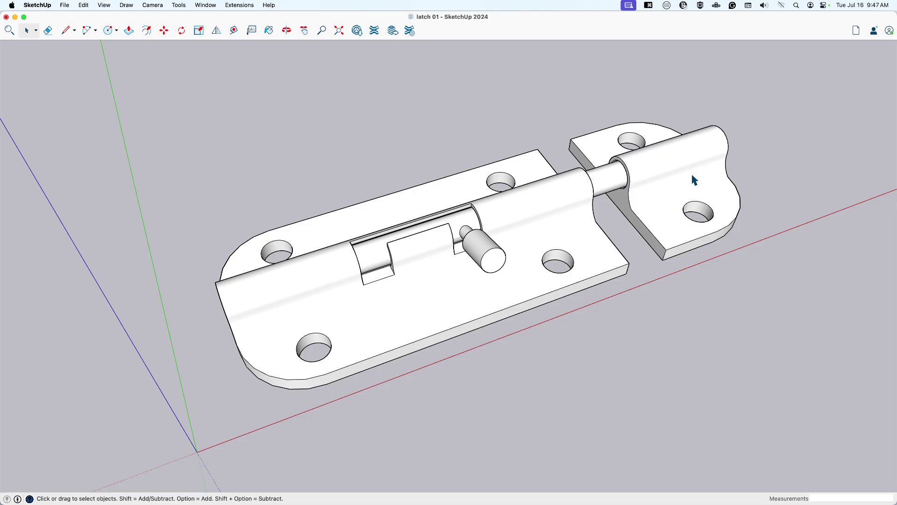
middle_click_drag(324, 344, 505, 287)
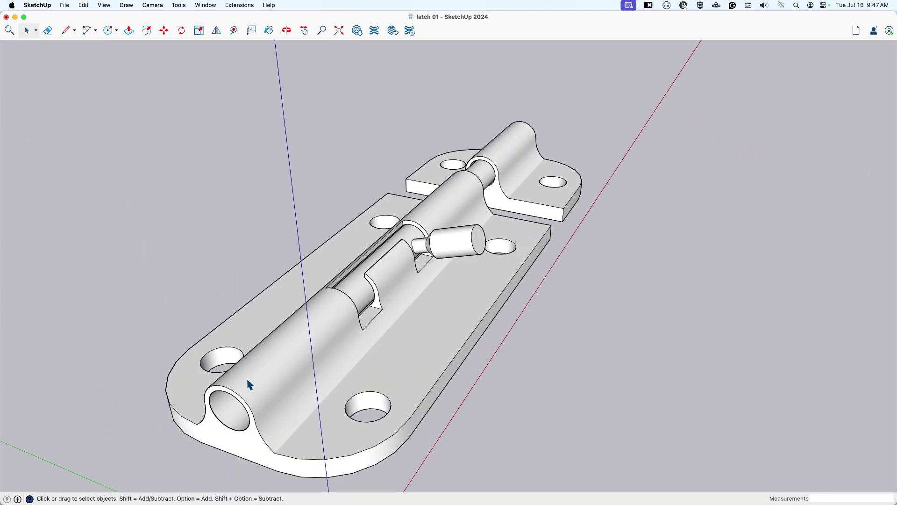
middle_click_drag(374, 332, 348, 311)
key("super+Tab")
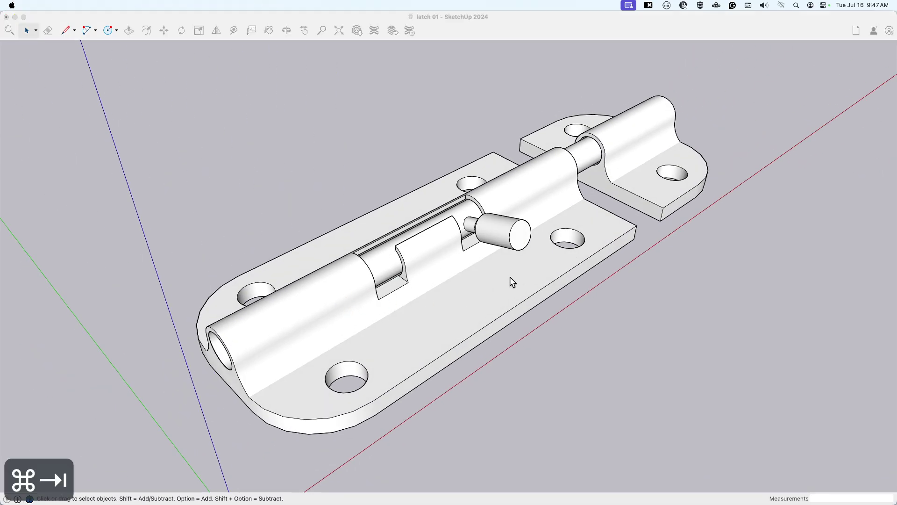
key("super+Tab")
key("super+grave")
Draw a vertical rectangle 5/16" high on the upper straight edge between the small plate's rounded corners, spanning that edge's full length
mouse_move(541, 311)
middle_mouse_down()
mouse_move(407, 256)
mouse_move(537, 365)
mouse_move(482, 369)
mouse_move(450, 361)
mouse_move(477, 351)
middle_mouse_up()
scroll(483, 370, "up", 3)
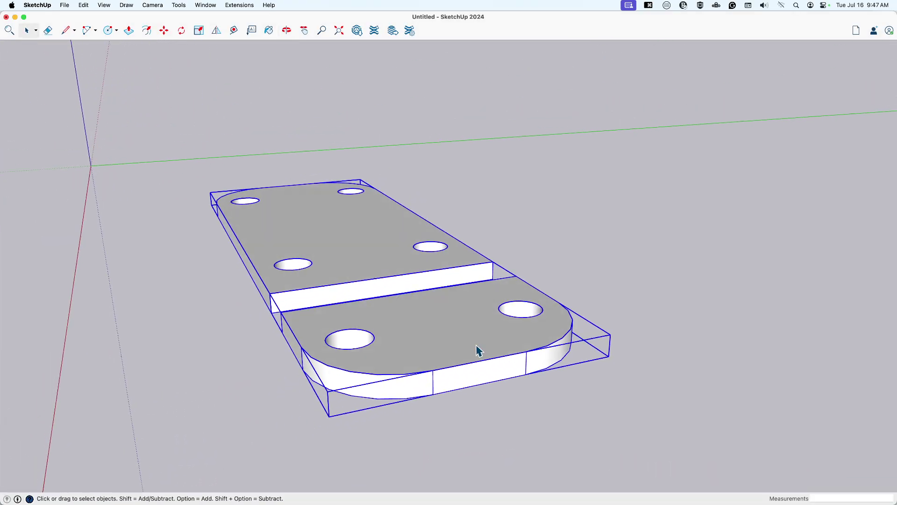
key("l")
left_click(432, 370)
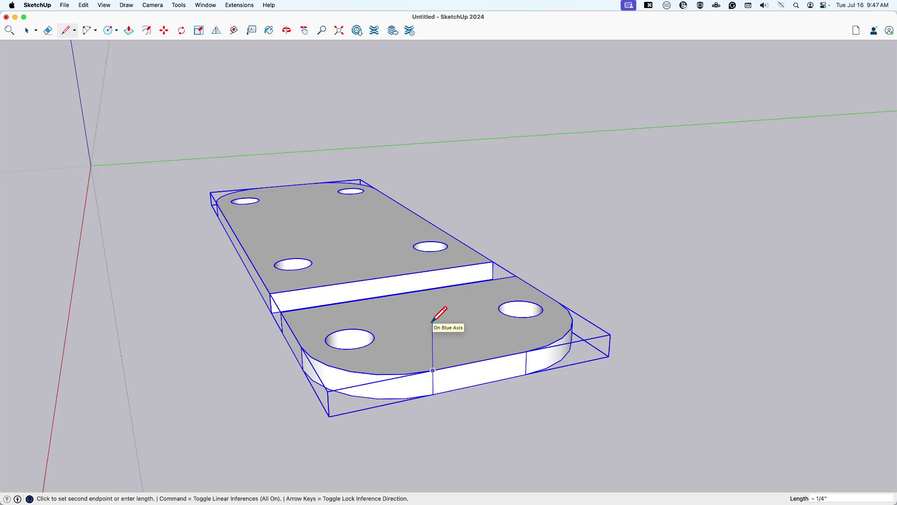
type("/16")
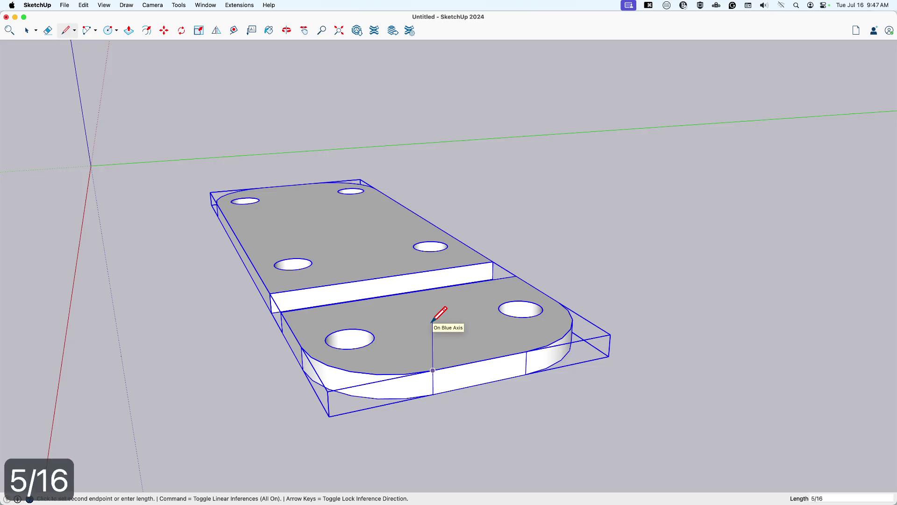
key("Return")
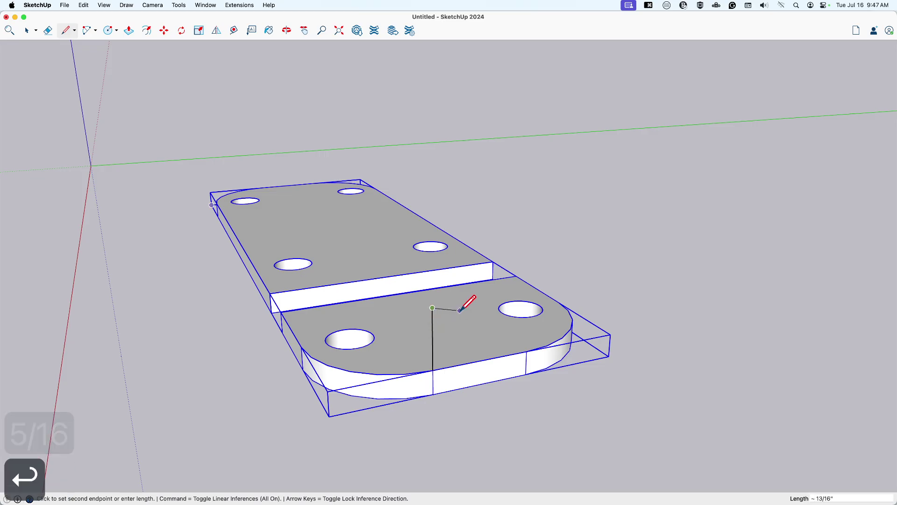
left_click(533, 339)
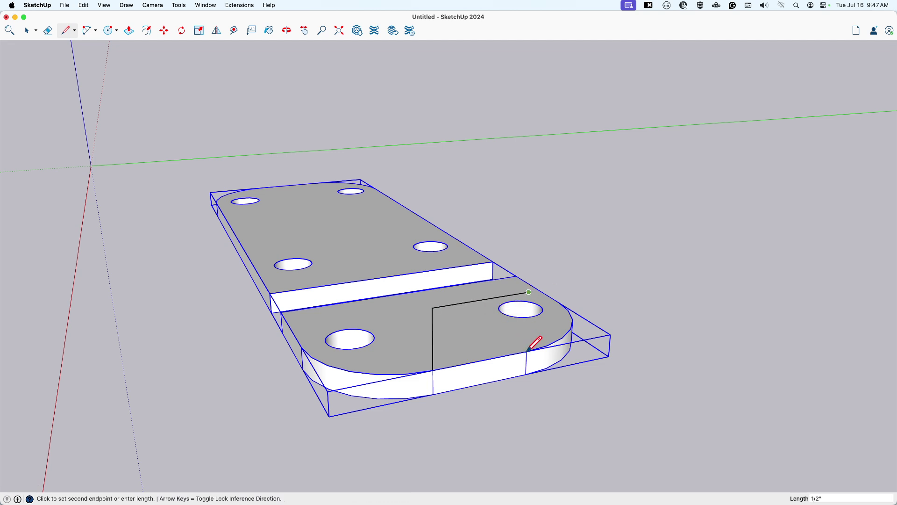
left_click(527, 351)
left_click(434, 370)
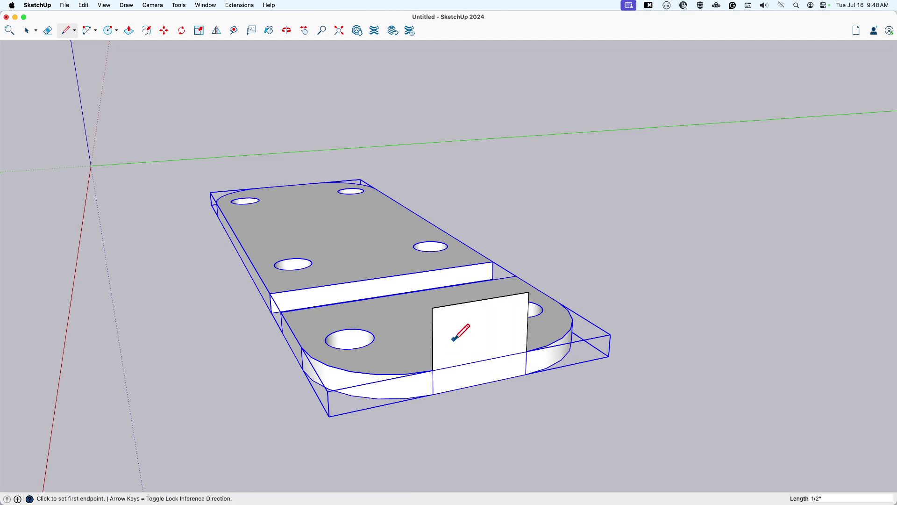
Draw a circle of 1/8" radius centered on the upright rectangle's face
key("space")
left_click(456, 343)
key("c")
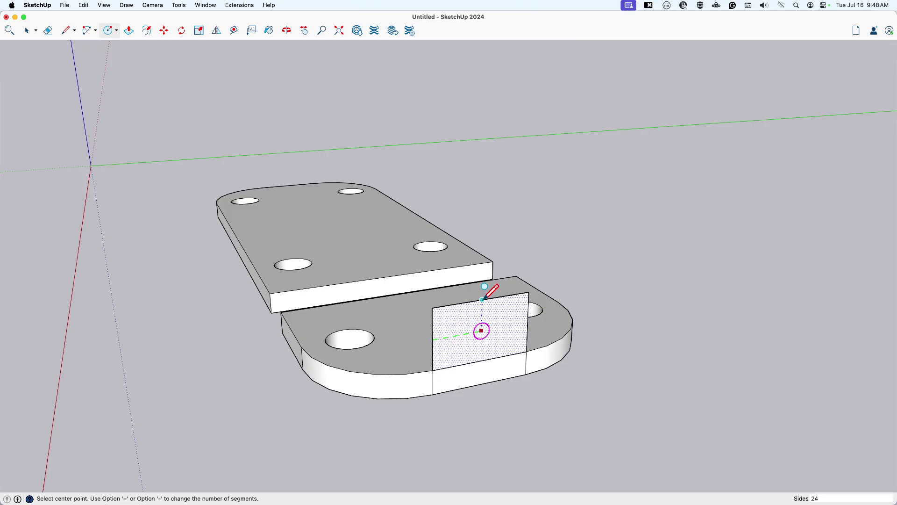
left_click(481, 331)
scroll(483, 329, "up", 3)
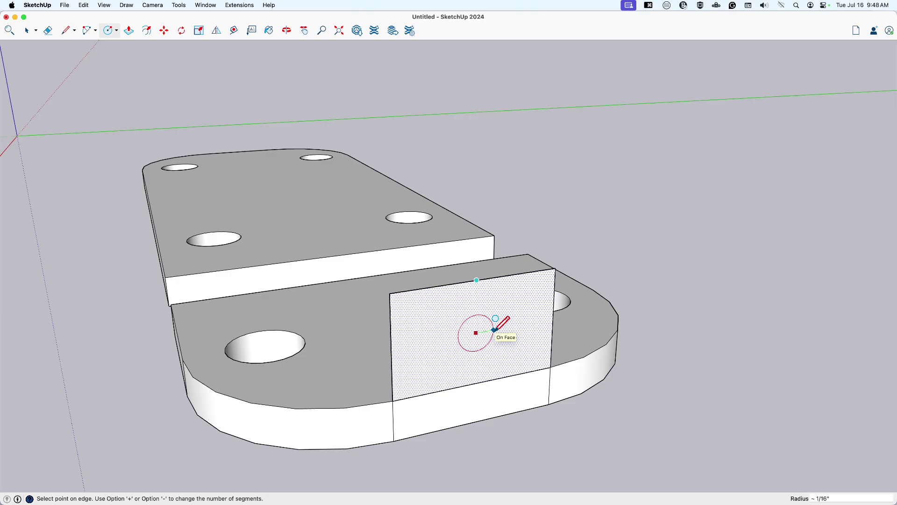
type("1/8")
key("Return")
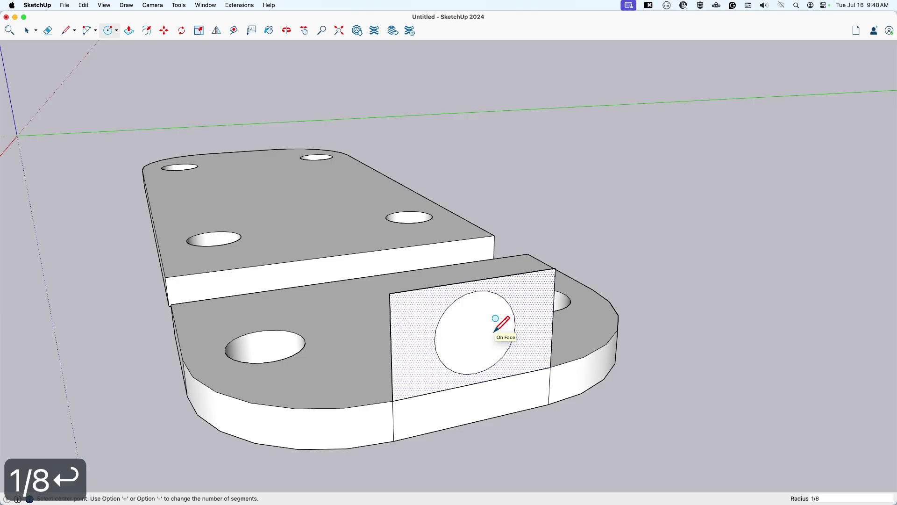
Offset the circle outward to the midpoint of the upright rectangle's top edge, forming a ring
key("space")
key("f")
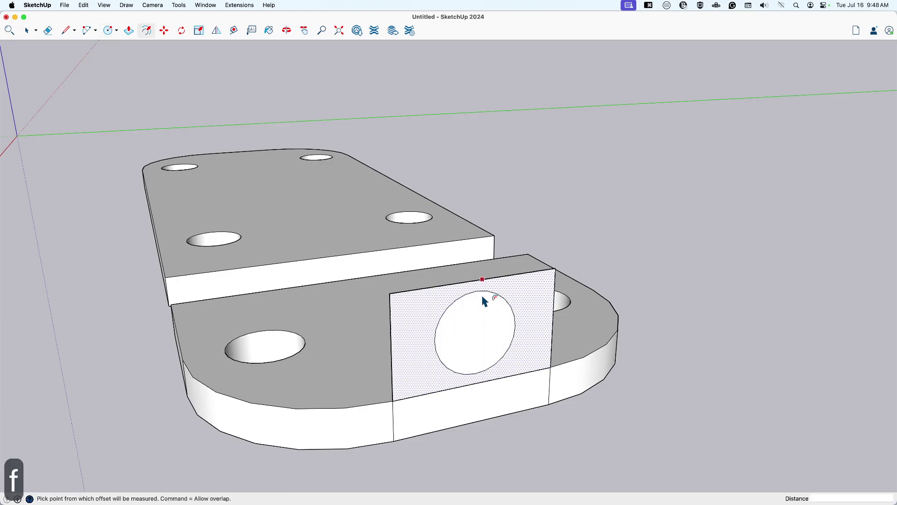
key("space")
left_click(478, 299)
key("f")
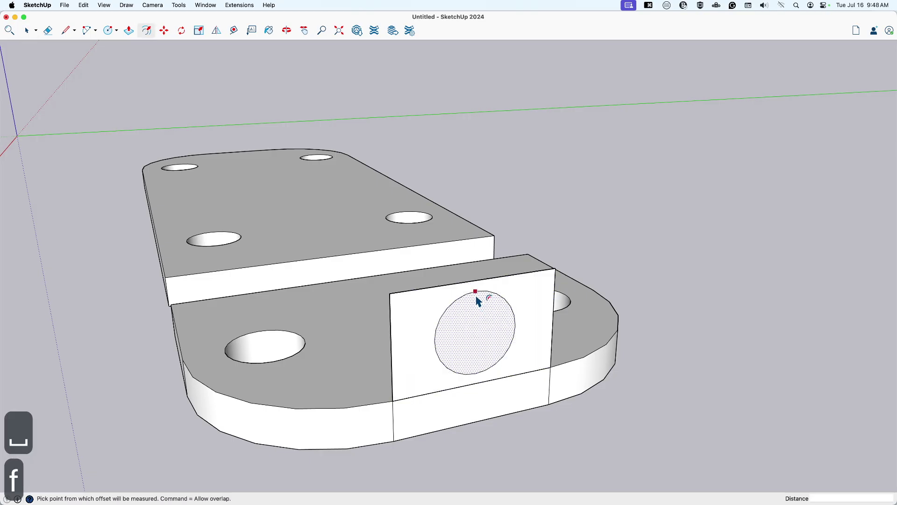
left_click(478, 293)
left_click(477, 283)
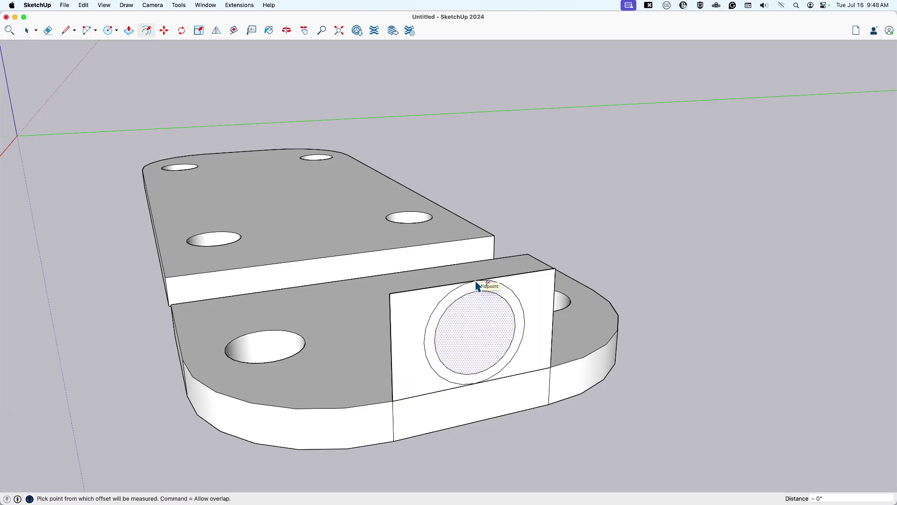
Draw two arcs flaring from the ring's outer sides down to the lower corners of the upright rectangle, one on each side
key("space")
key("a")
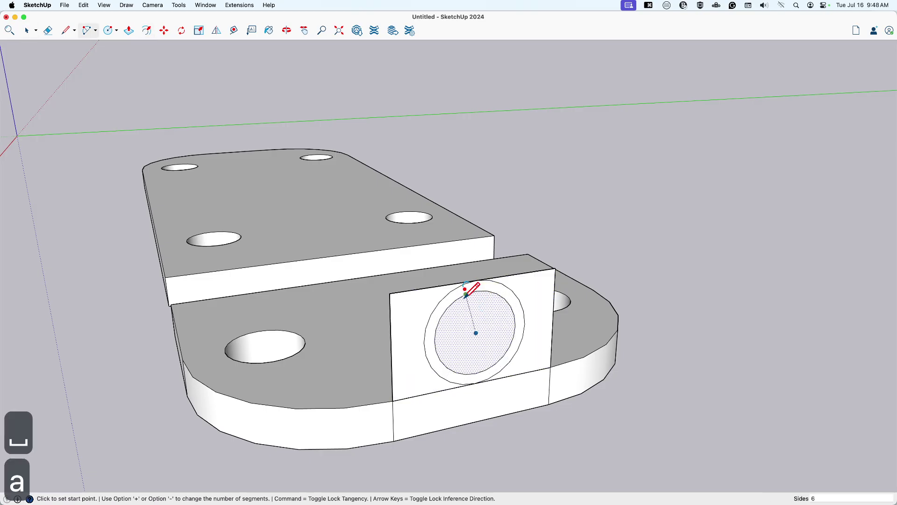
left_click(425, 342)
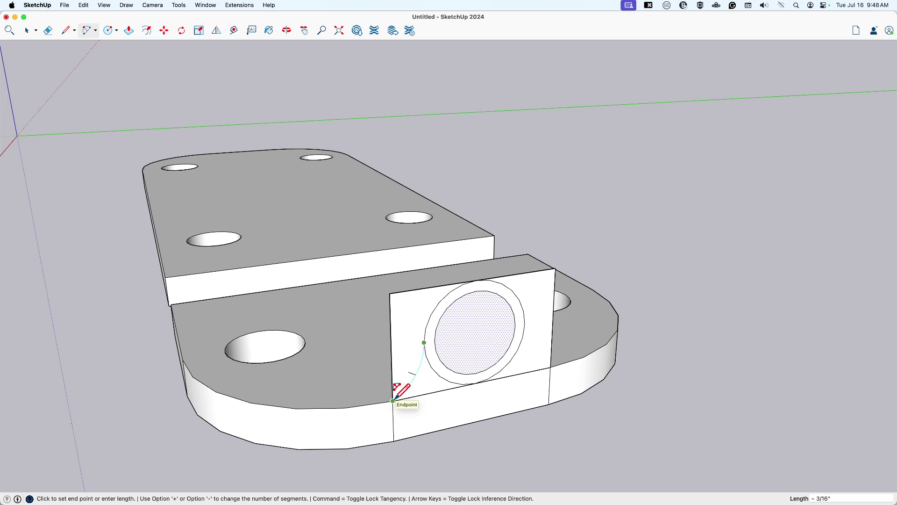
left_click(394, 400)
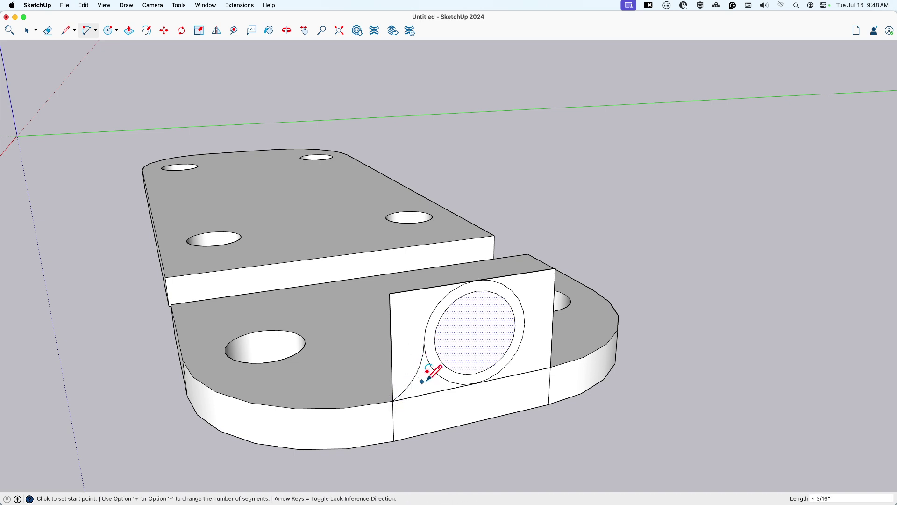
left_click(524, 324)
left_click(550, 367)
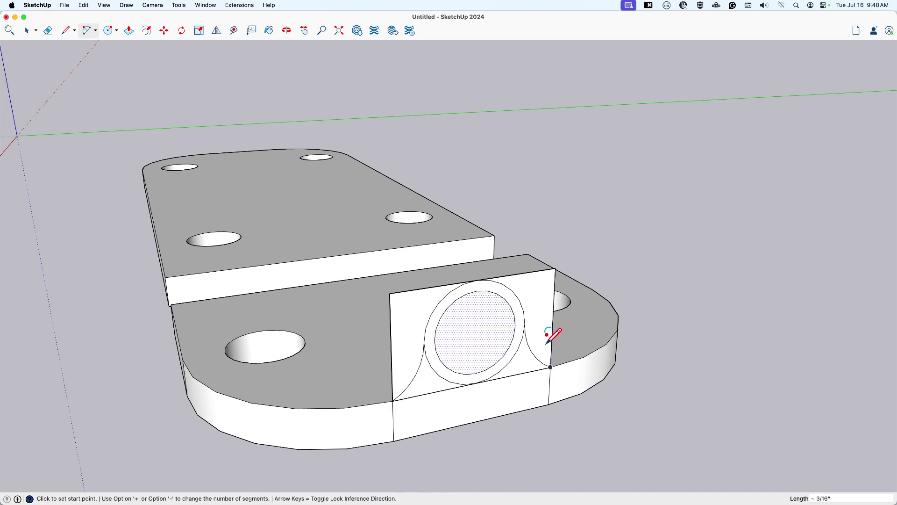
Erase the surplus rectangle edges and the ring's lower outer arc, and delete the inner circle's face to leave a hollow profile
mouse_move(539, 336)
middle_mouse_down()
mouse_move(526, 343)
mouse_move(436, 327)
middle_mouse_up()
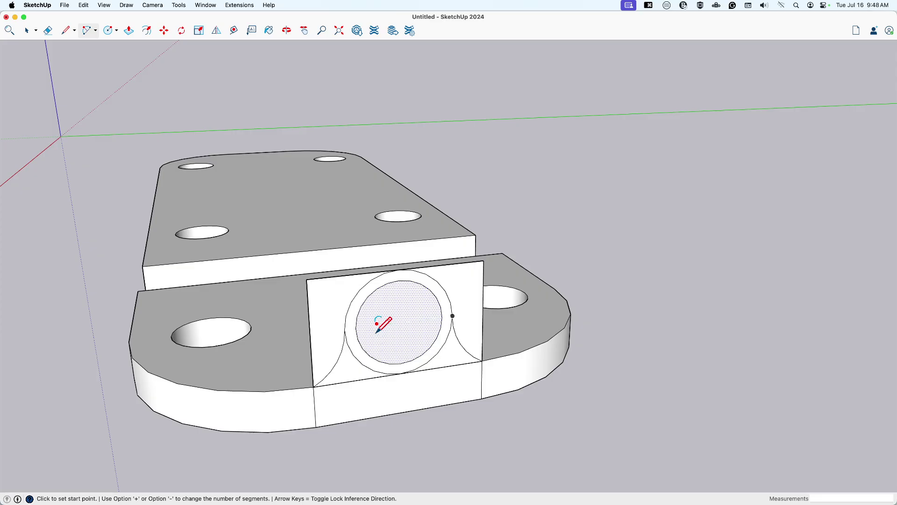
key("e")
left_click(308, 286)
middle_click_drag(301, 295, 395, 314)
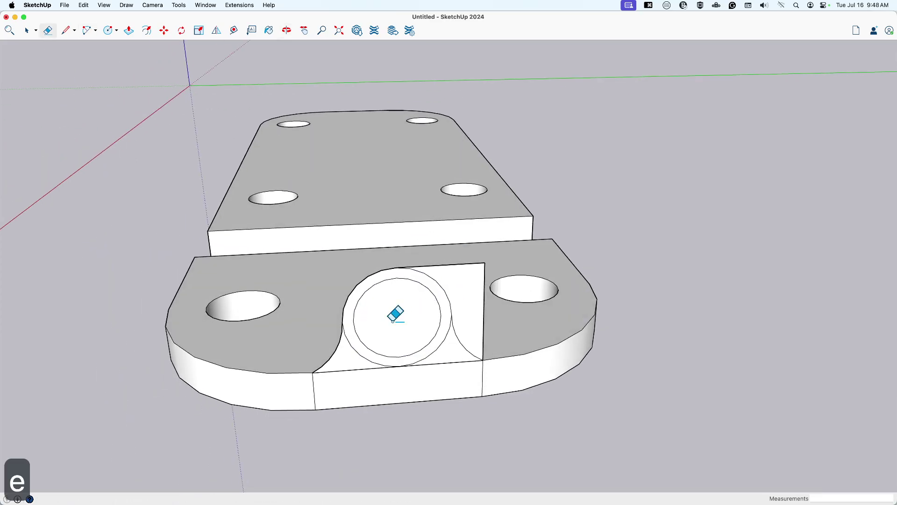
mouse_move(396, 314)
left_mouse_down()
mouse_move(479, 303)
mouse_move(486, 314)
mouse_move(440, 339)
mouse_move(452, 355)
mouse_move(363, 358)
left_mouse_up()
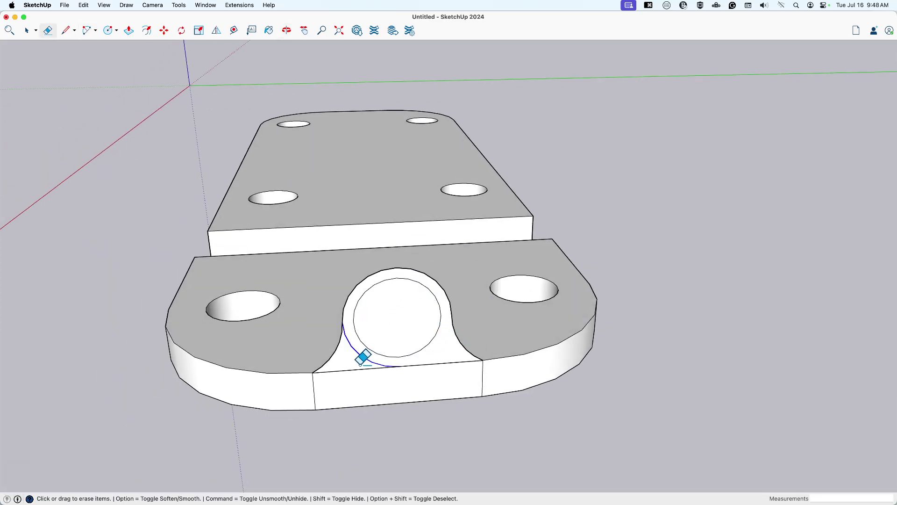
key("space")
left_click(400, 321)
key("BackSpace")
Copy the barrel profile about 1 5/16" straight back onto the near upper edge of the large plate
middle_click_drag(400, 321, 517, 337)
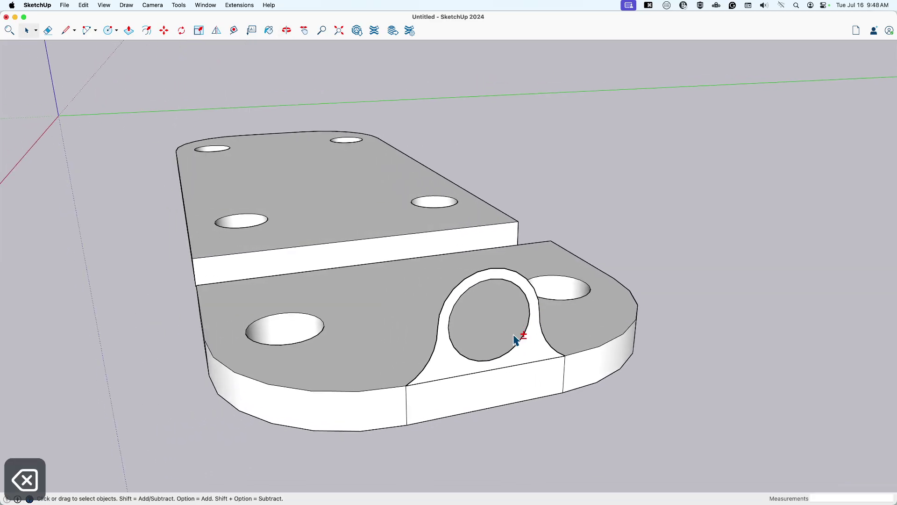
left_click(450, 366)
key("m")
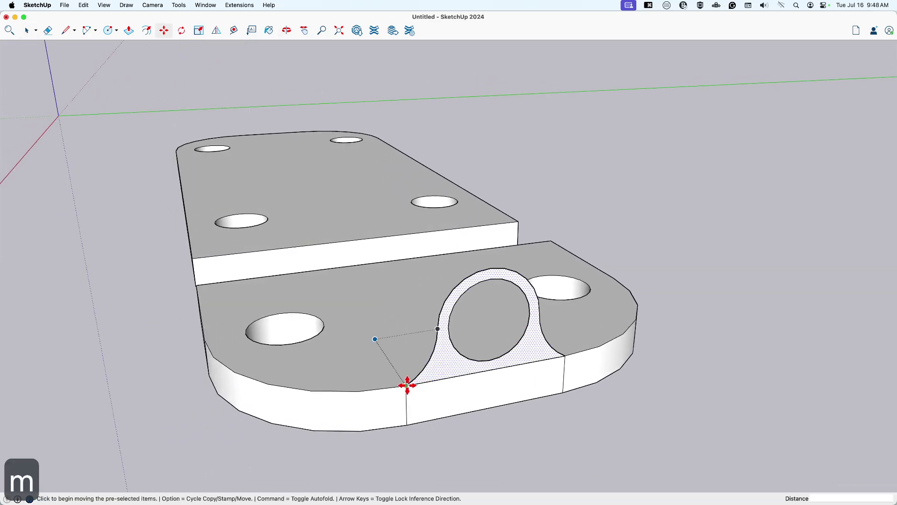
left_click(406, 386)
key("alt")
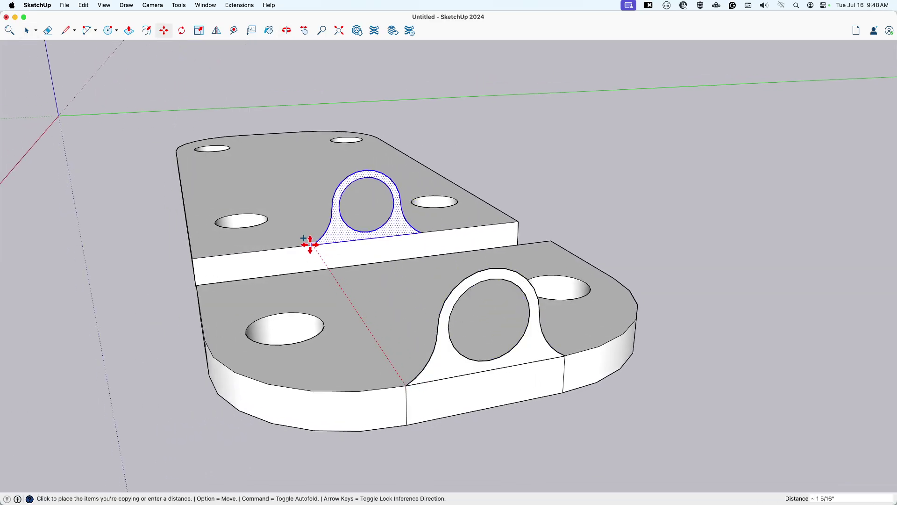
left_click(311, 244)
key("space")
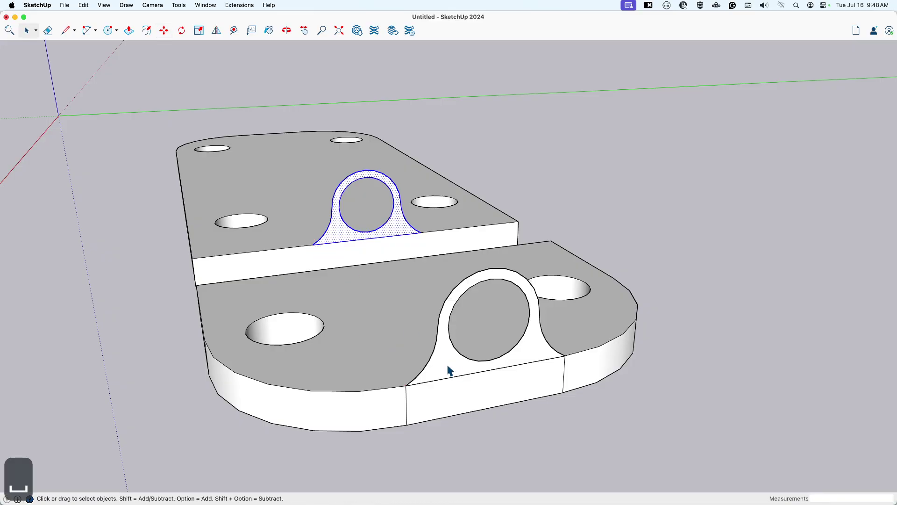
Extrude the front profile to the small plate's inner edge and the copied profile about 3" along the large plate
key("p")
key("space")
left_click(445, 369)
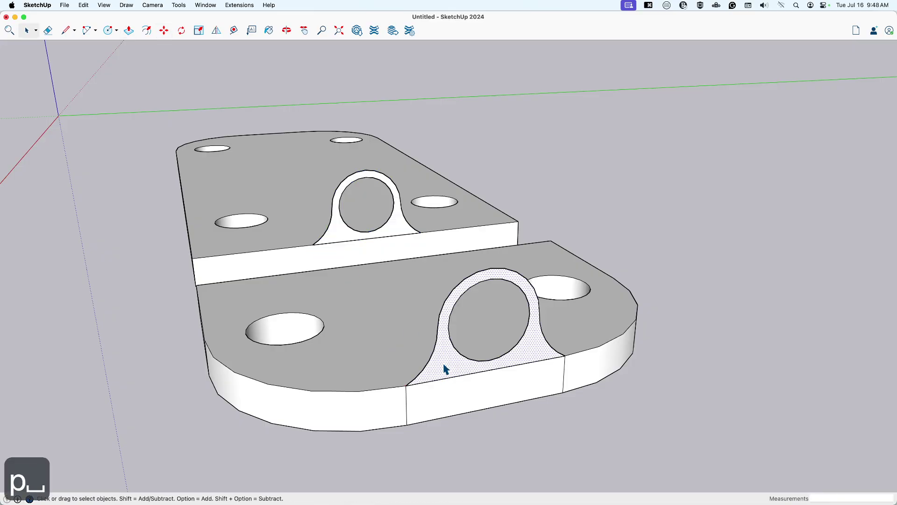
key("p")
left_click(445, 368)
left_click(327, 271)
middle_click_drag(326, 270, 381, 264)
left_click(380, 265)
key("p")
left_click(379, 267)
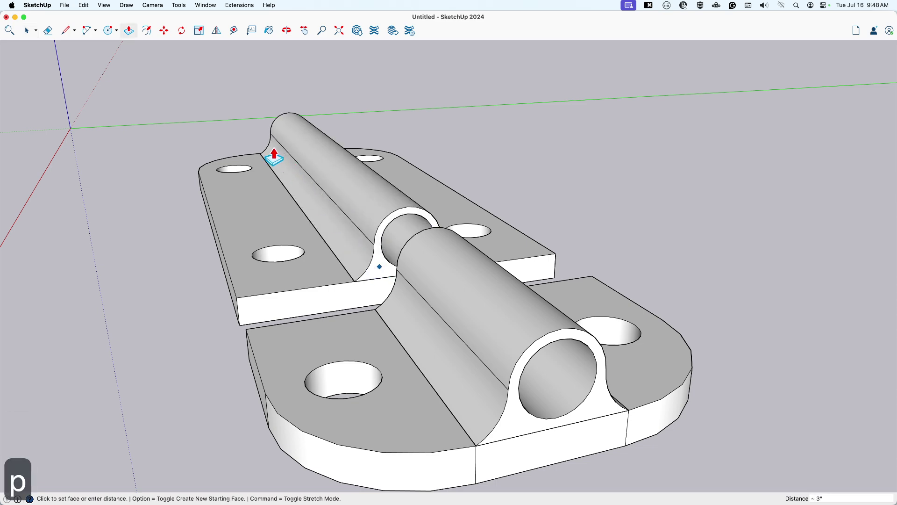
left_click(261, 157)
key("space")
Select both extruded barrel pieces with all their geometry and make them one group
mouse_move(261, 159)
middle_mouse_down()
mouse_move(367, 270)
mouse_move(430, 299)
middle_mouse_up()
double_click(339, 223)
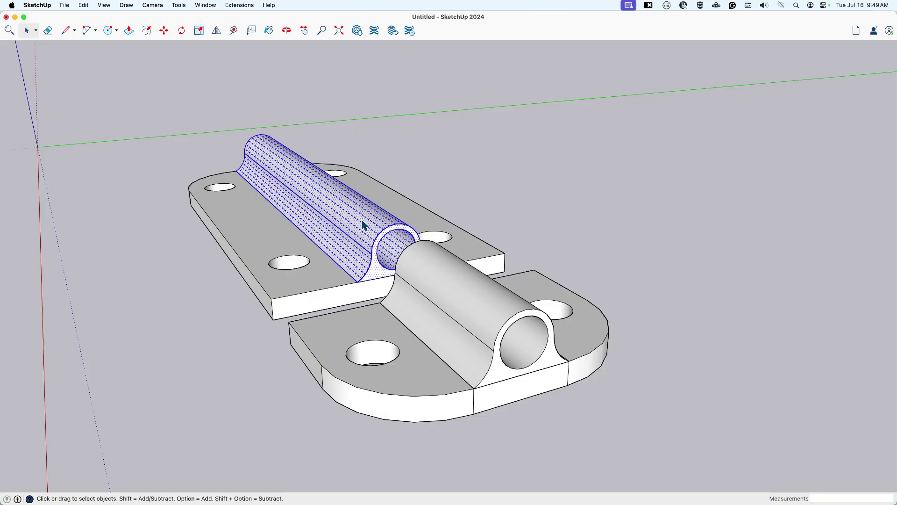
double_click(451, 302, "shift")
right_click(447, 298)
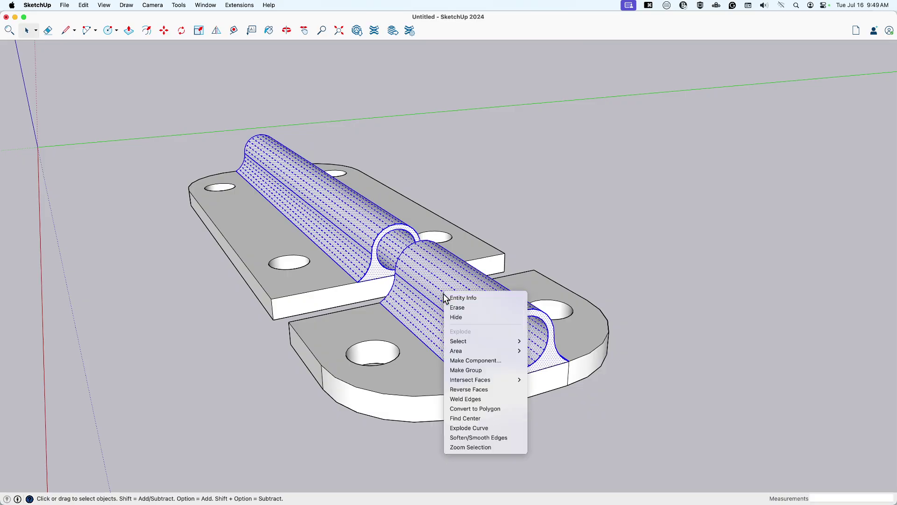
left_click(498, 370)
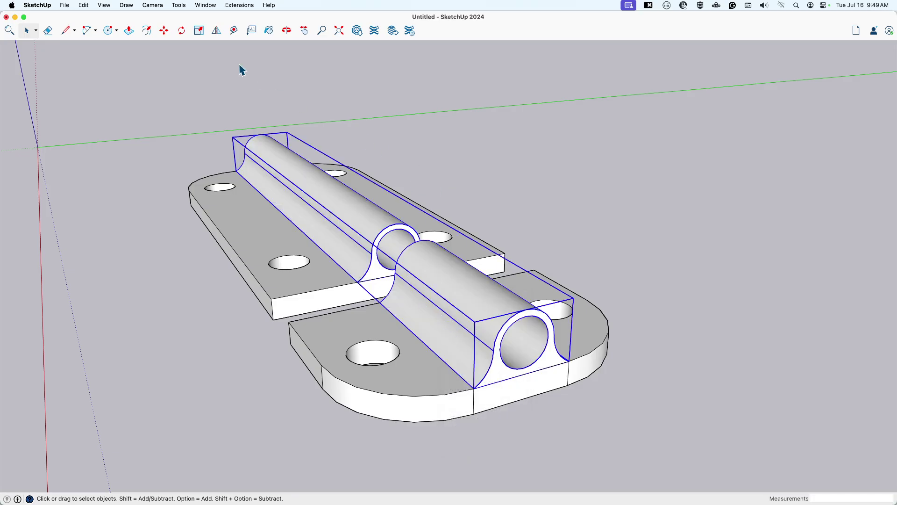
Display Entity Info and the Solid Tools palette, and place them side by side in the empty area beside the model
left_click(206, 6)
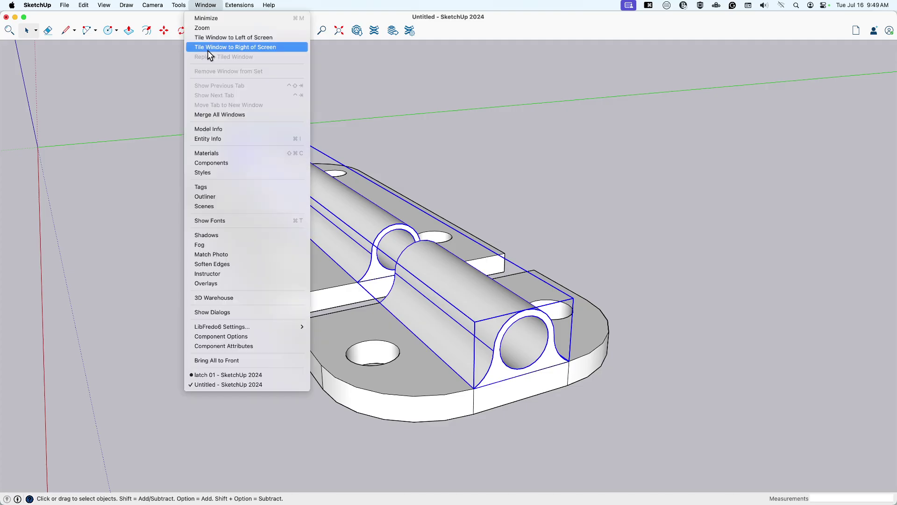
left_click(219, 138)
left_click_drag(659, 82, 644, 81)
left_click(271, 75)
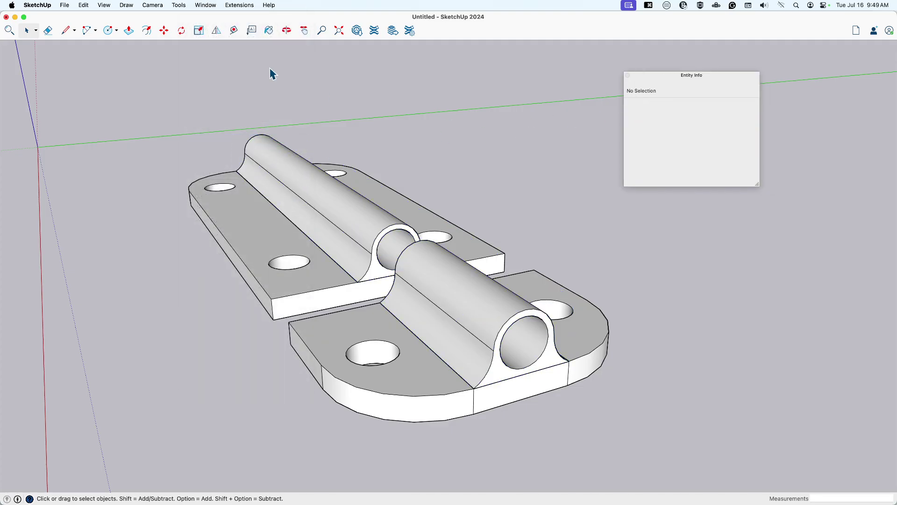
left_click(103, 5)
mouse_move(123, 40)
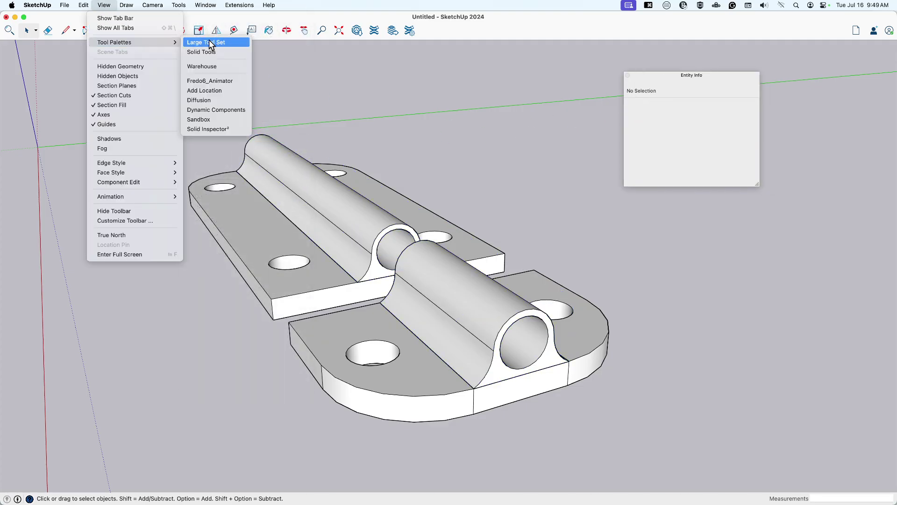
left_click(215, 52)
left_click_drag(626, 78, 613, 79)
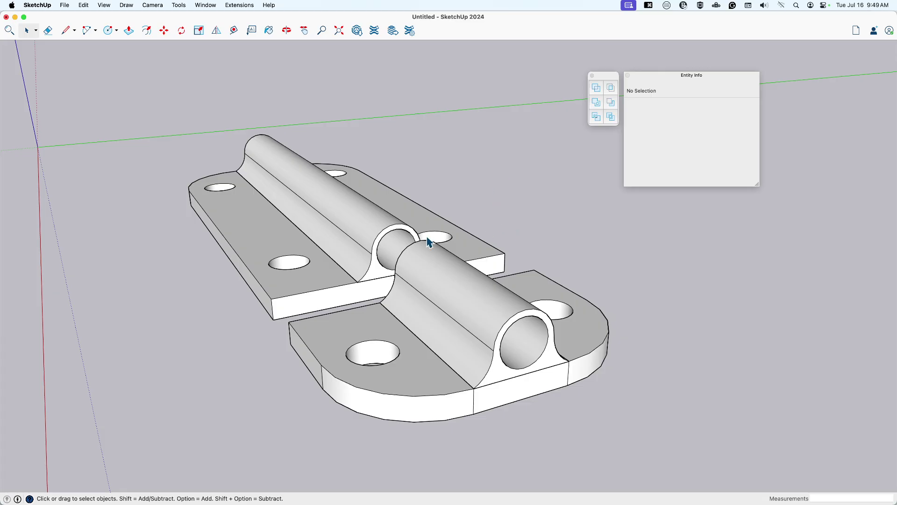
Combine the plate group and the barrel group into one solid with Outer Shell, and check the inside in X-ray view
left_click(371, 225)
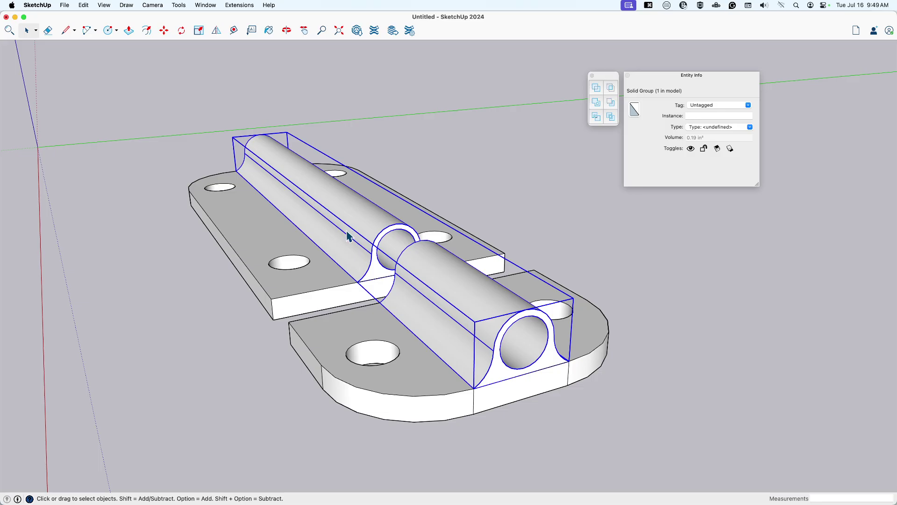
left_click(261, 241)
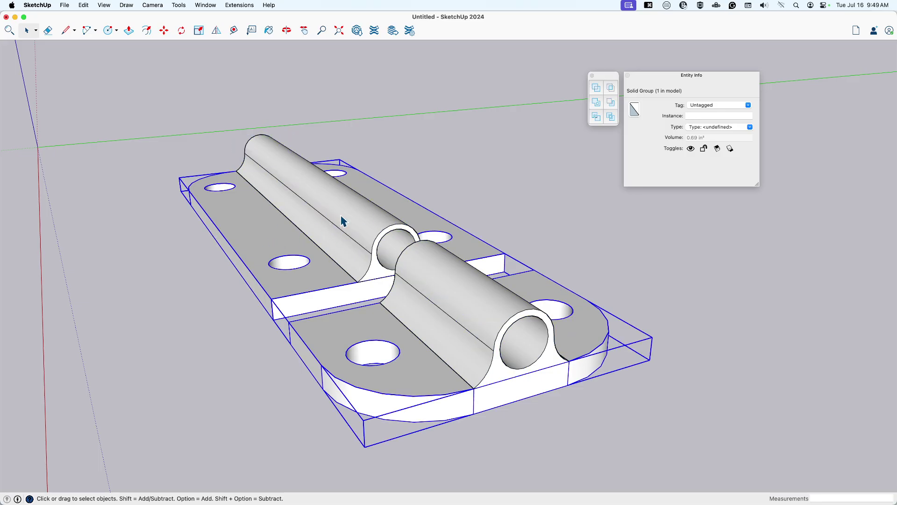
left_click(359, 218, "shift")
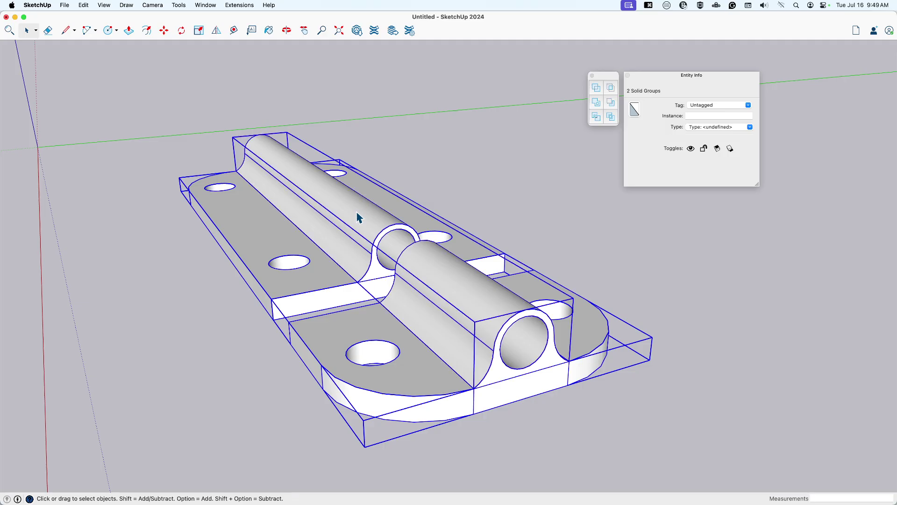
left_click(597, 88)
key("x")
middle_click_drag(473, 286, 449, 297)
key("x")
scroll(362, 281, "down", 2)
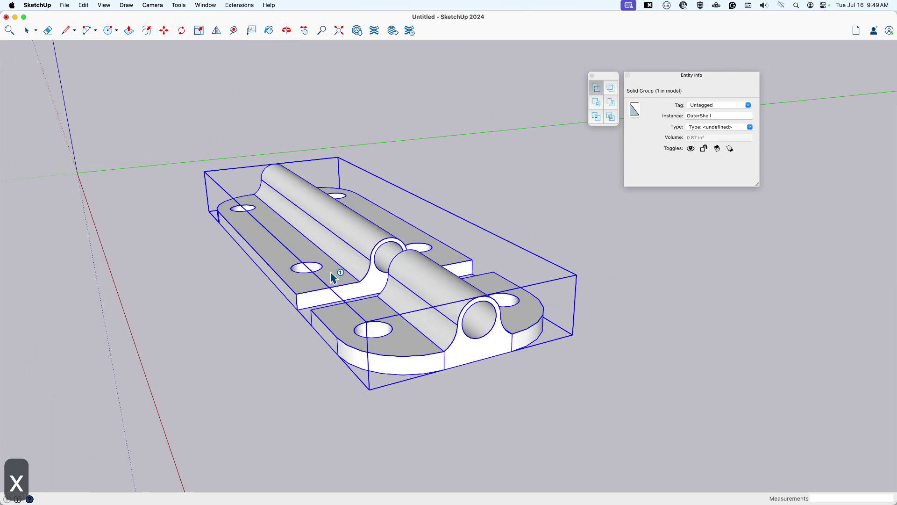
Switch to the finished latch 01 model, examine the handle slot cut into the barrel, and return to the untitled model
key("super+grave")
middle_click_drag(398, 276, 317, 307)
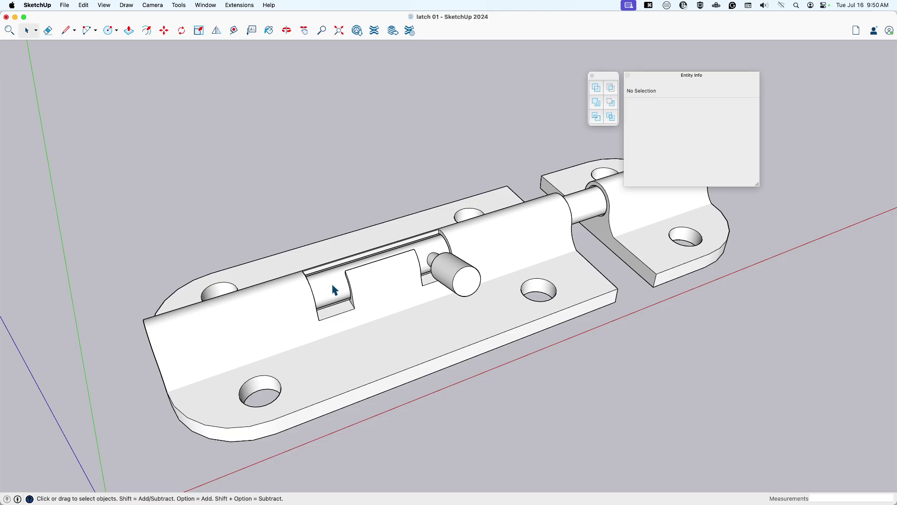
key("super+grave")
Draw a line along the large plate's top face between the facing edges of the two screw holes on one side
key("space")
mouse_move(296, 287)
middle_mouse_down()
mouse_move(456, 296)
mouse_move(277, 374)
mouse_move(415, 345)
mouse_move(377, 380)
middle_mouse_up()
left_click(276, 375)
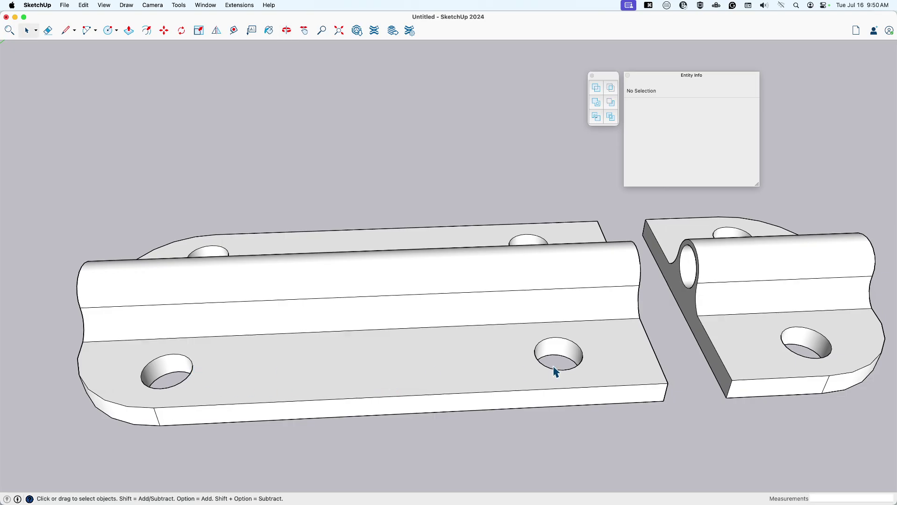
key("l")
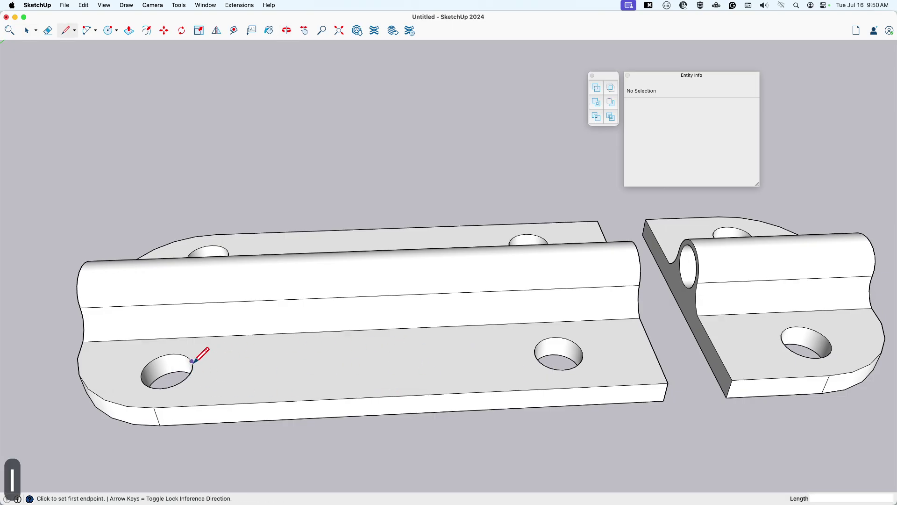
left_click(192, 365)
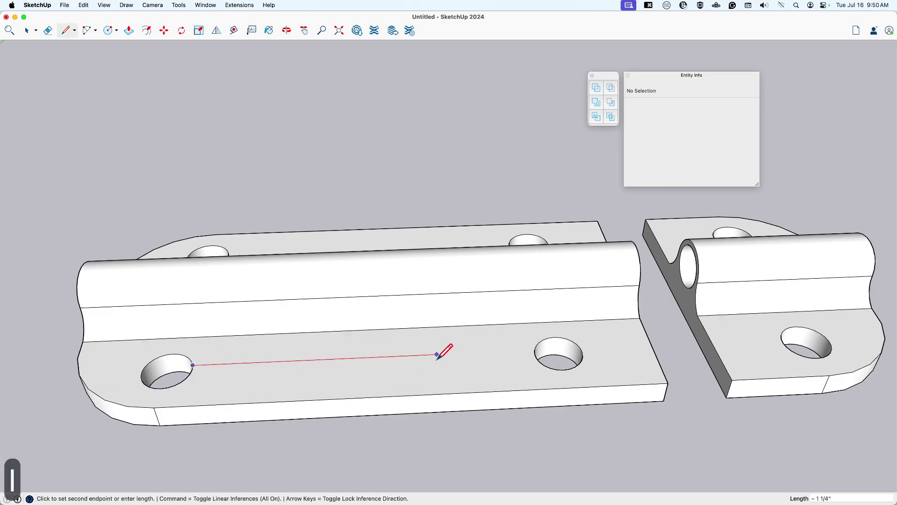
left_click(534, 350)
key("space")
Draw a 1" by 1/4" rectangle centered on the midpoint of the line between the two holes
key("r")
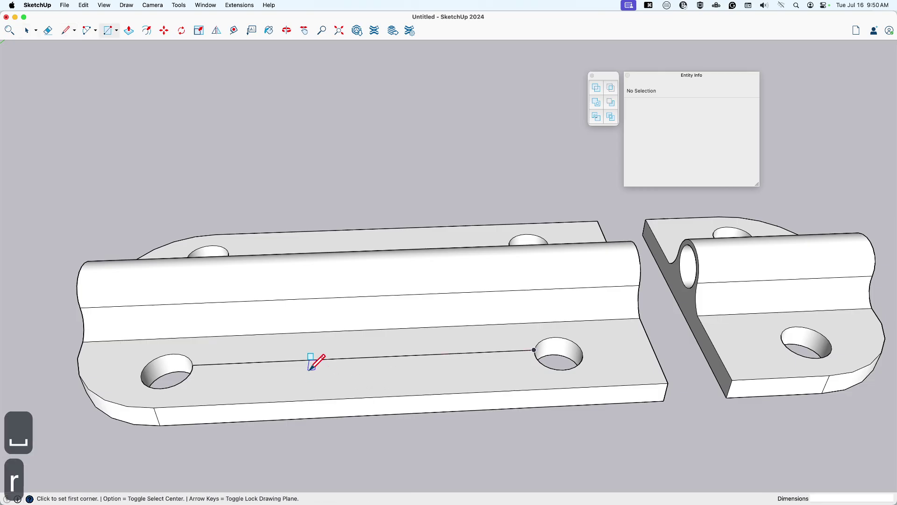
key("alt")
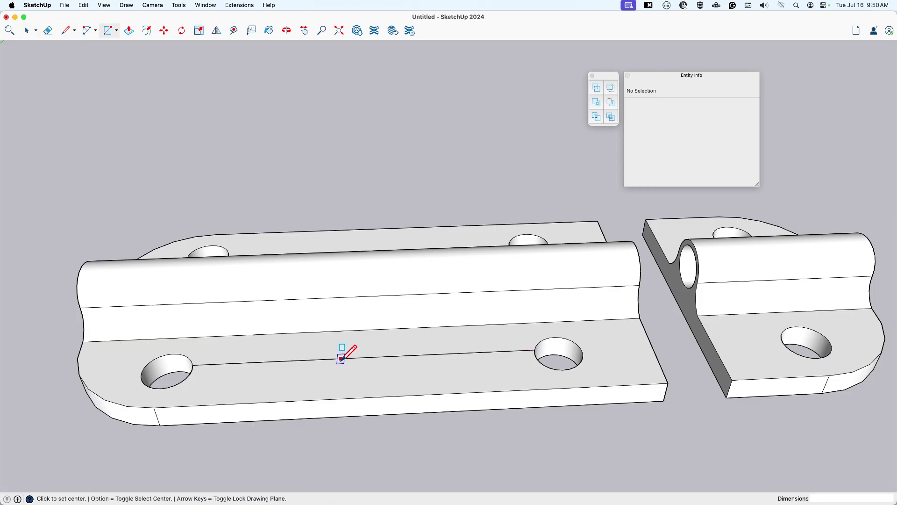
left_click(366, 357)
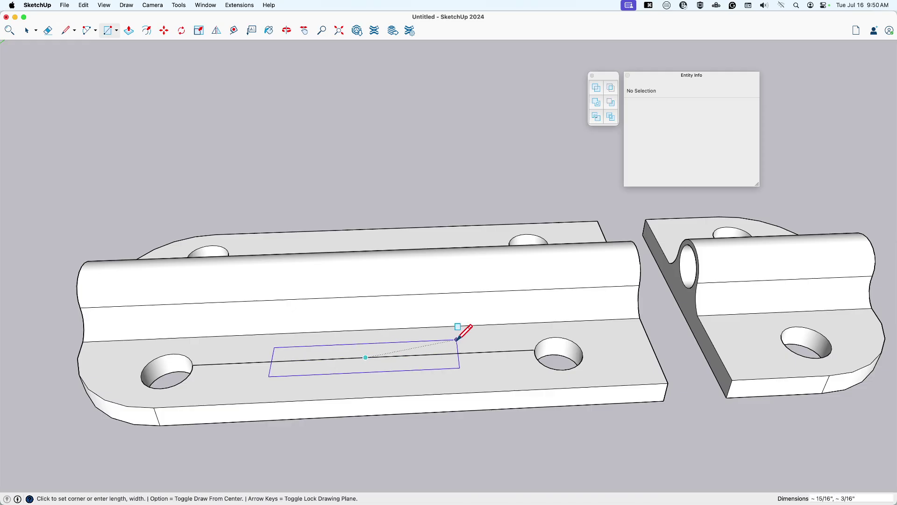
type("1,")
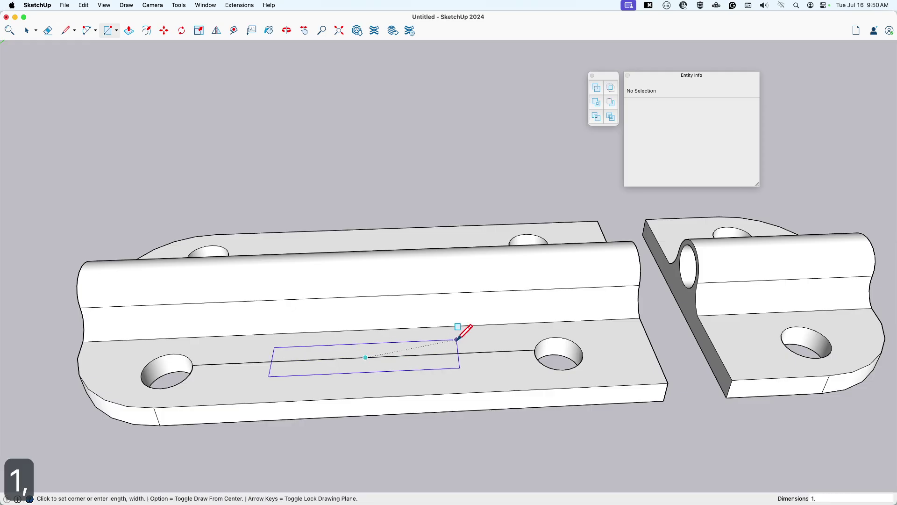
type("1/4")
key("Return")
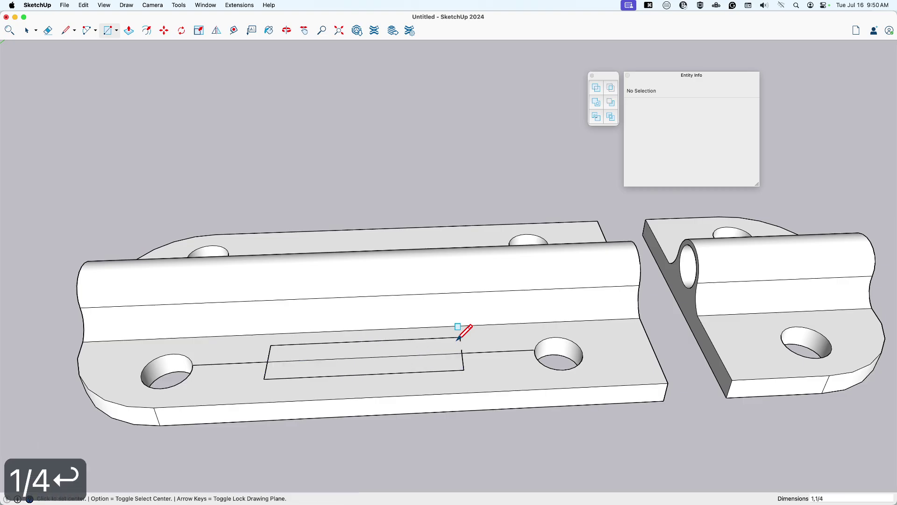
Erase the line between the holes, both inside and outside the rectangle
key("e")
left_click(250, 362)
left_click(334, 358)
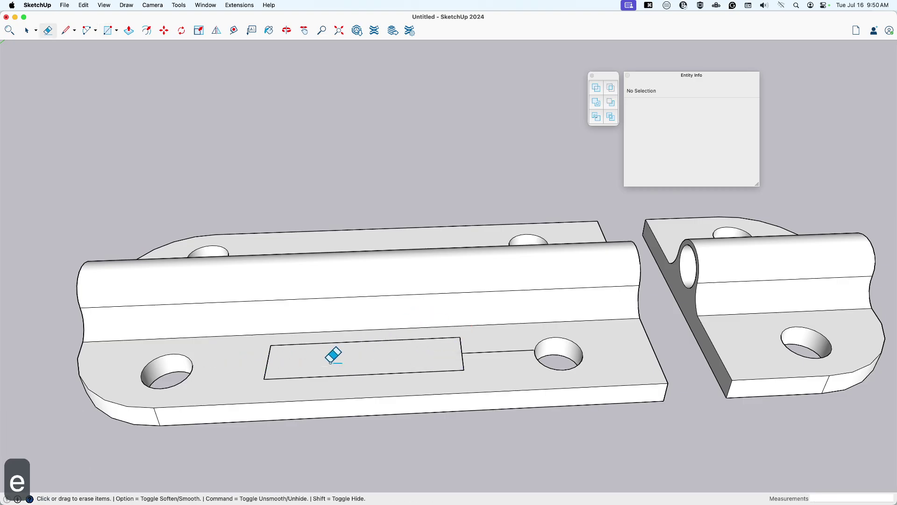
left_click(503, 355)
Extrude the 1" by 1/4" rectangle upward about 13/16" so the block rises above the barrel
key("space")
left_click(390, 366)
key("p")
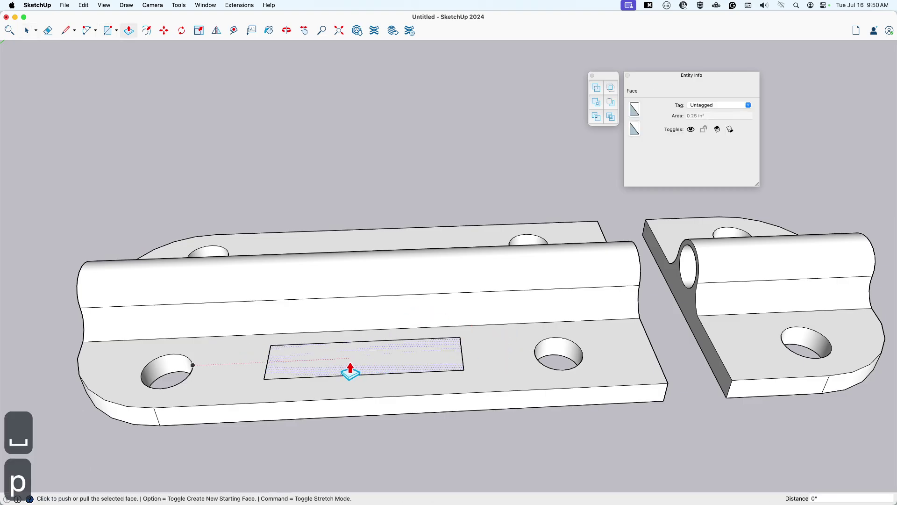
left_click(344, 367)
middle_click_drag(303, 251, 486, 236)
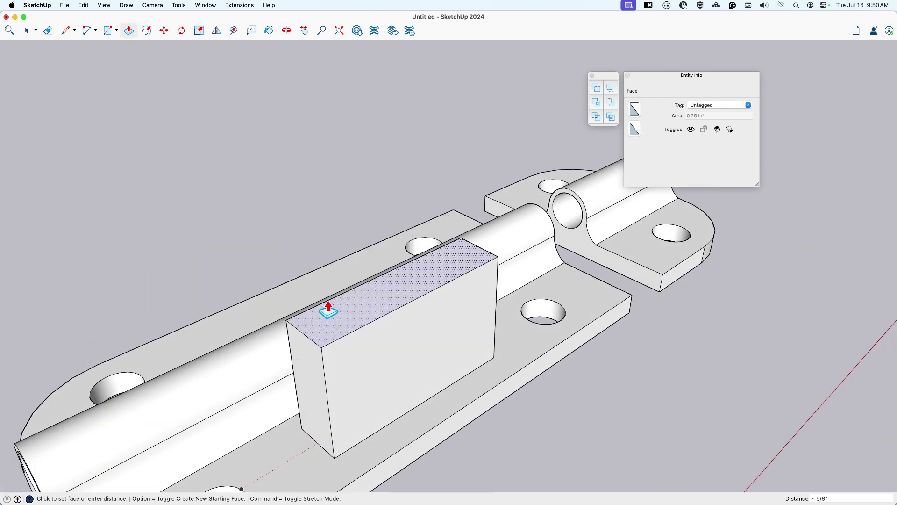
left_click(326, 264)
middle_click_drag(327, 264, 349, 297)
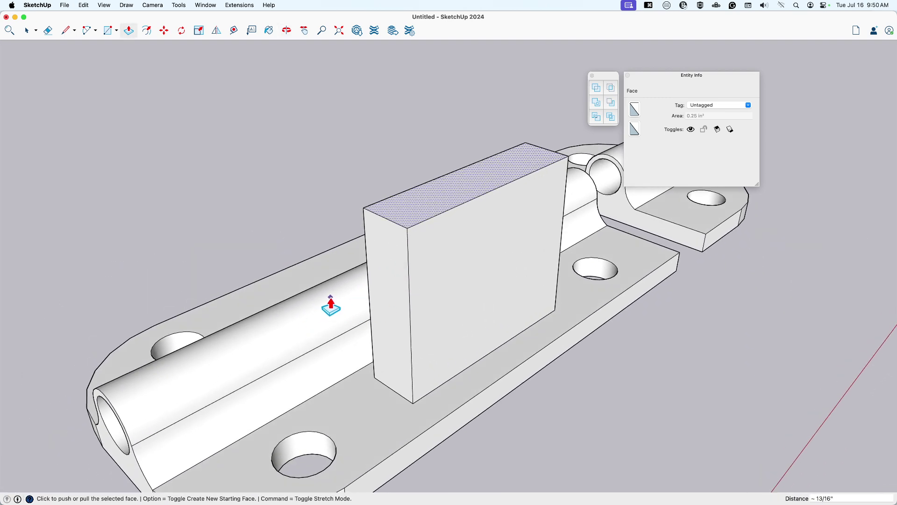
middle_click_drag(314, 314, 240, 310)
Check the handle slot in the finished latch 01 model and return to the untitled model
key("space")
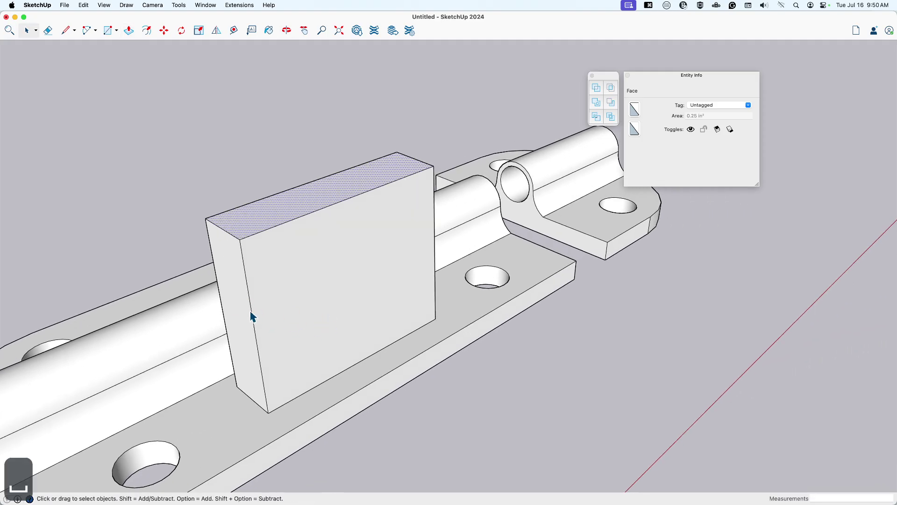
key("super+grave")
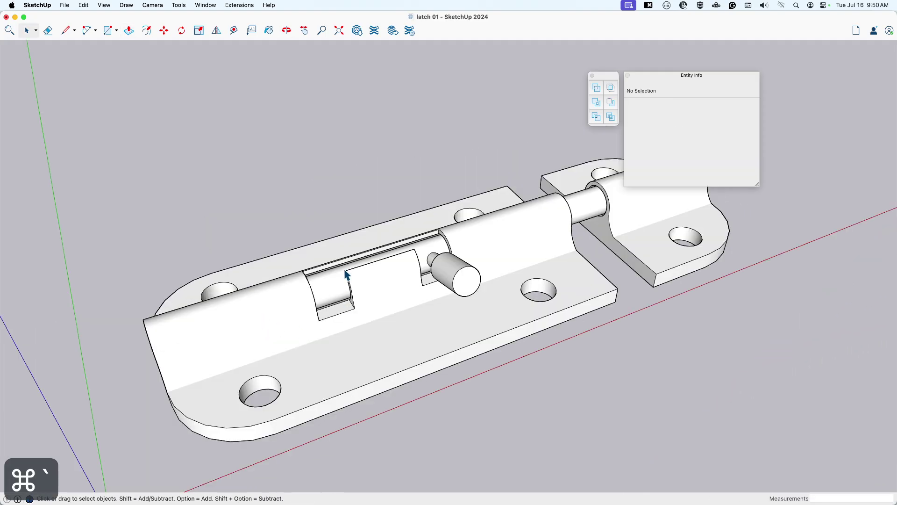
key("super+grave")
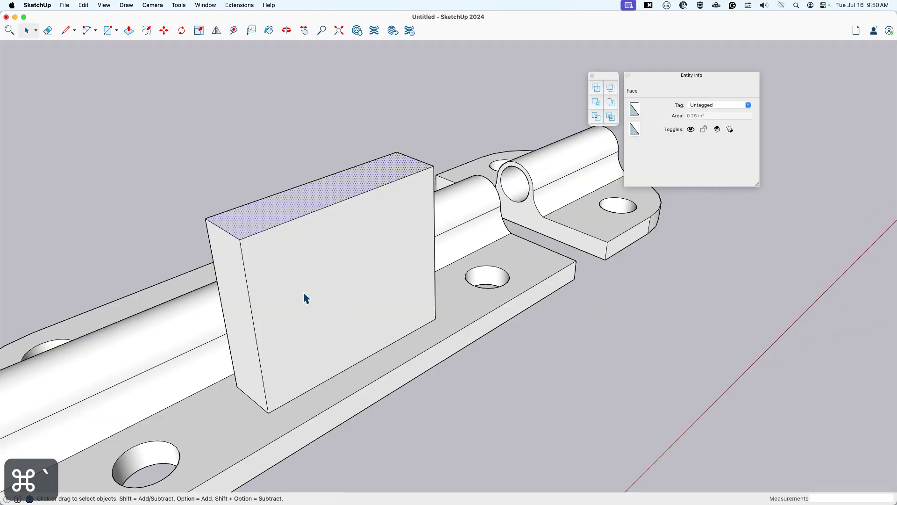
Offset the two vertical edges and the upper edge of the block's large outer face inward by 1/4"
left_click(256, 334)
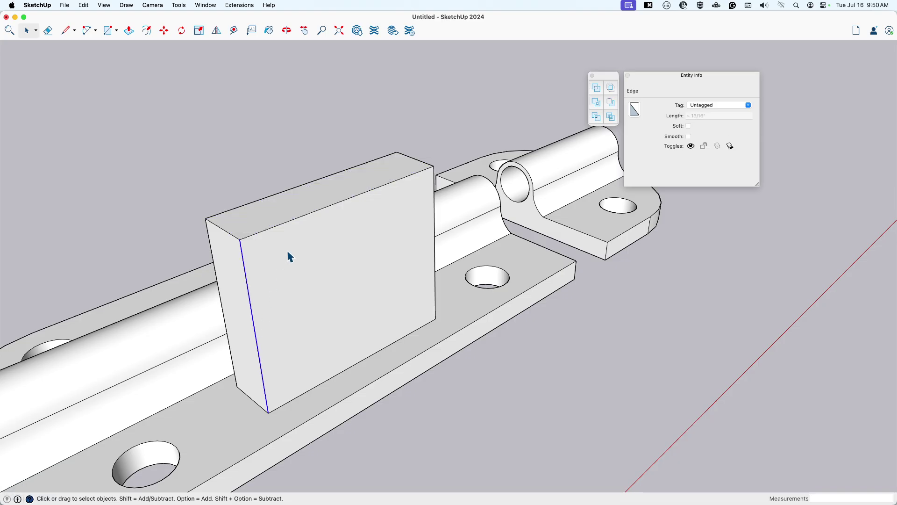
left_click(308, 215, "shift")
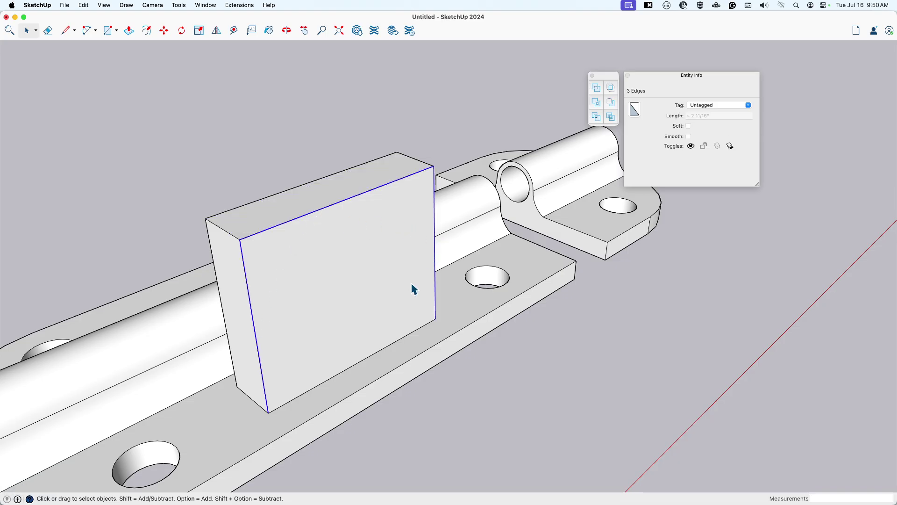
key("f")
left_click(256, 330)
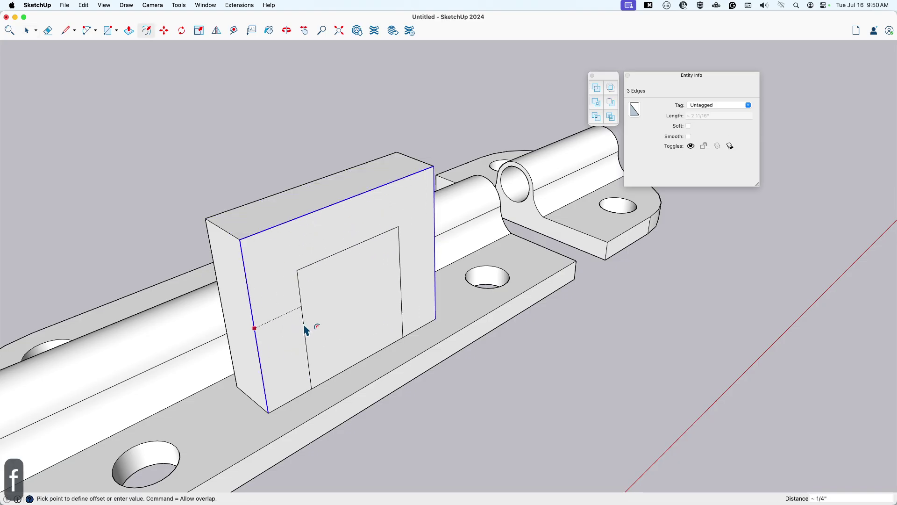
left_click(296, 329)
type("1/4")
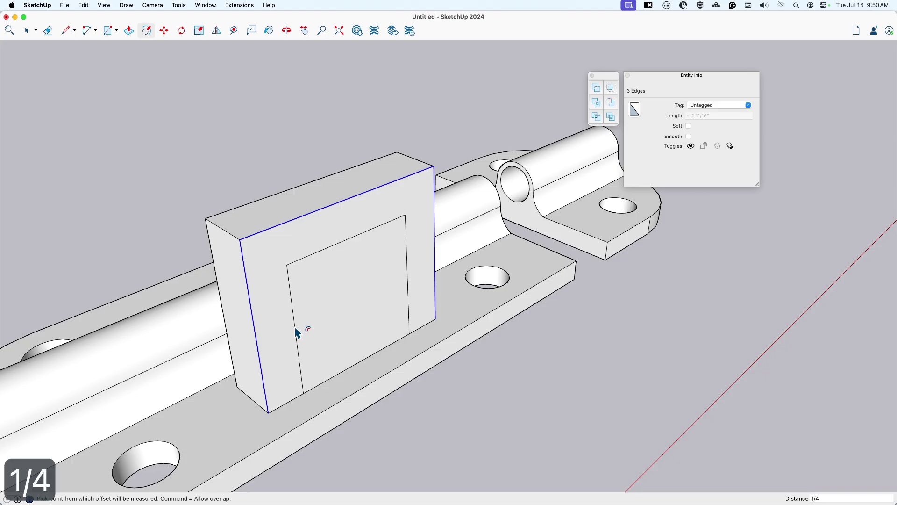
key("Return")
Push the inner face of the offset into the block by about 1/8"
key("space")
left_click(353, 339)
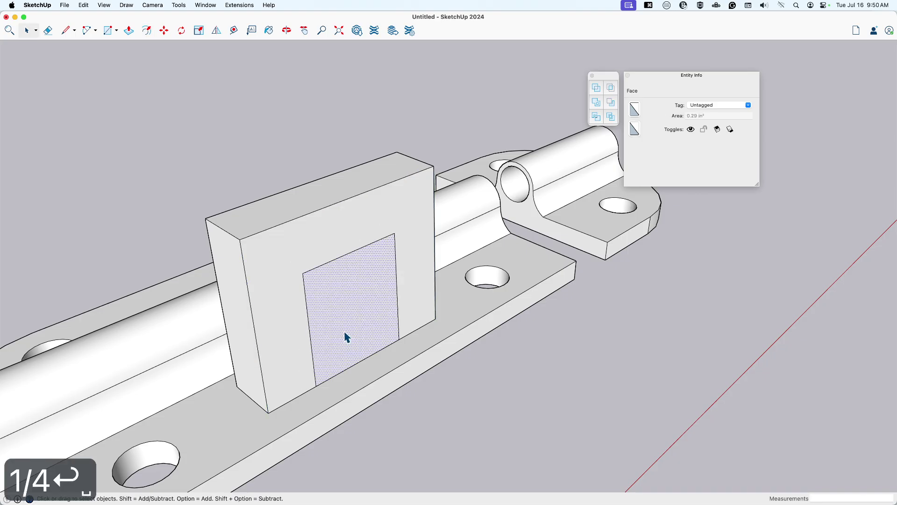
key("p")
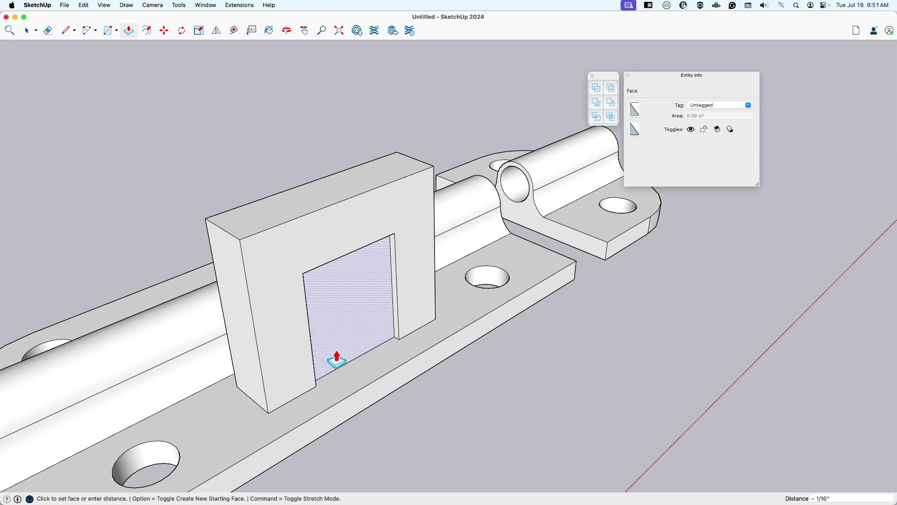
left_click(320, 366)
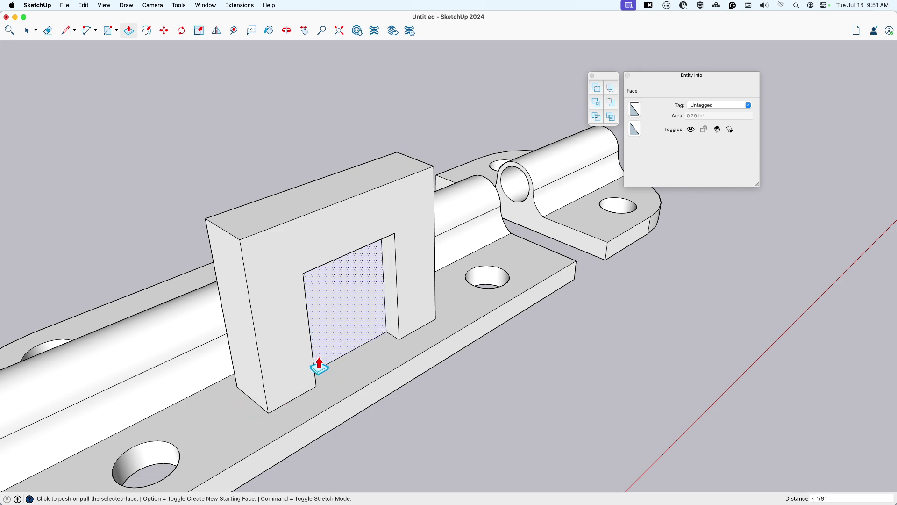
Pull the surrounding U-shaped face of the block outward to thicken its legs and upper bar
key("space")
left_click(286, 341)
key("p")
left_click(283, 342)
left_click(292, 353)
Select the whole U-shaped block and make it a group
key("space")
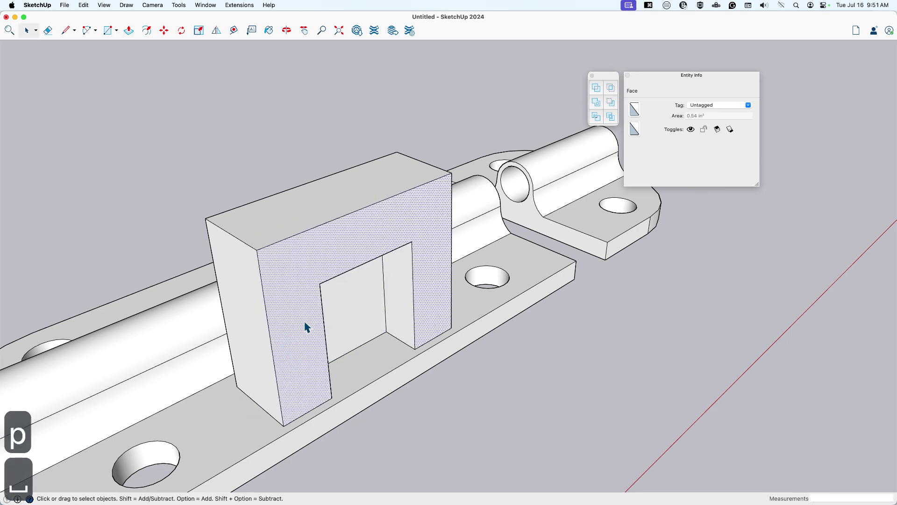
triple_click(338, 313)
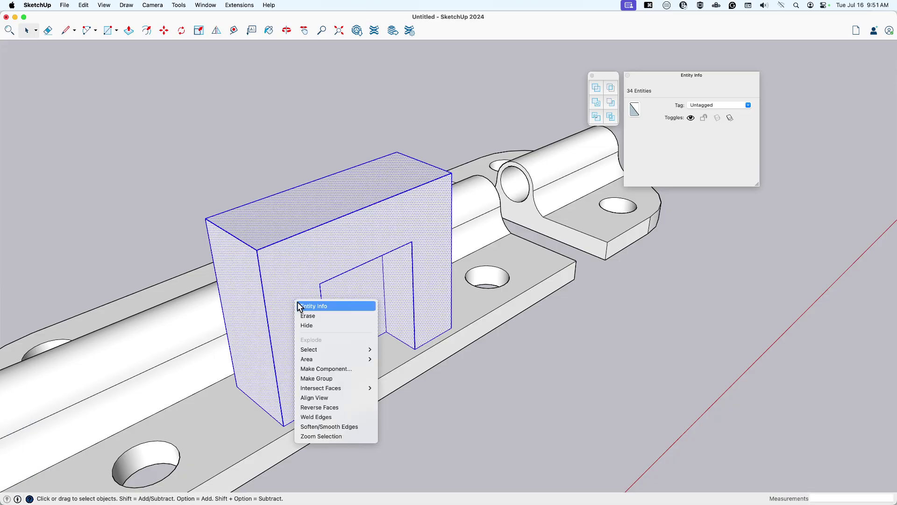
left_click(341, 378)
Move the block group sideways about 7/16" over the barrel along the green axis and raise it about 1/16"
scroll(301, 367, "down", 2)
middle_click_drag(301, 374, 378, 343)
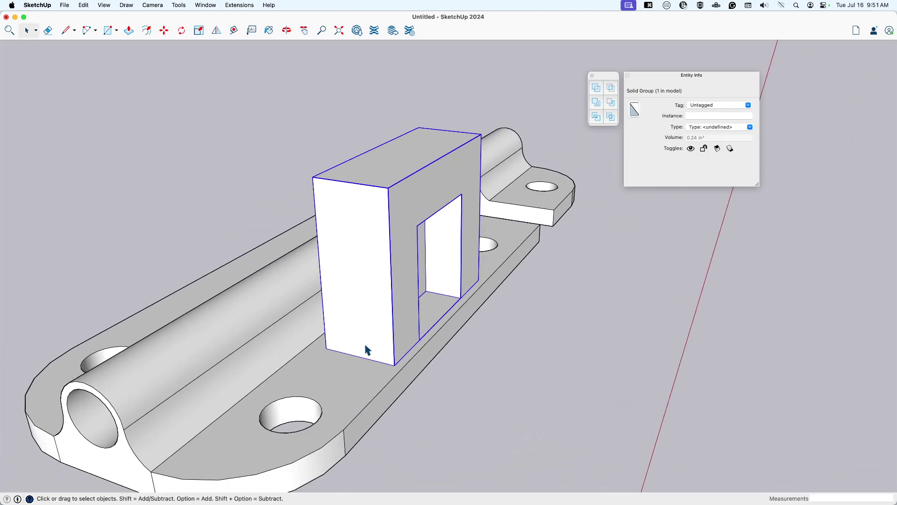
key("m")
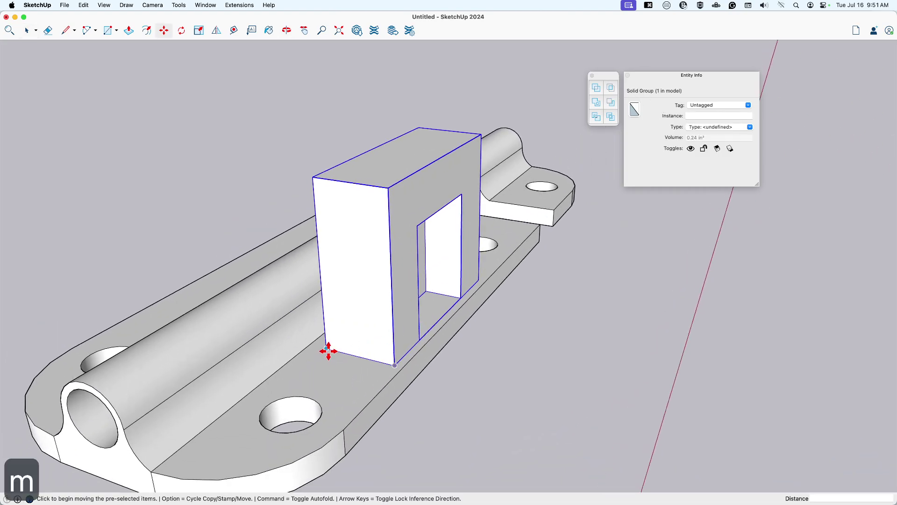
scroll(330, 352, "down", 2)
middle_click_drag(330, 352, 374, 359)
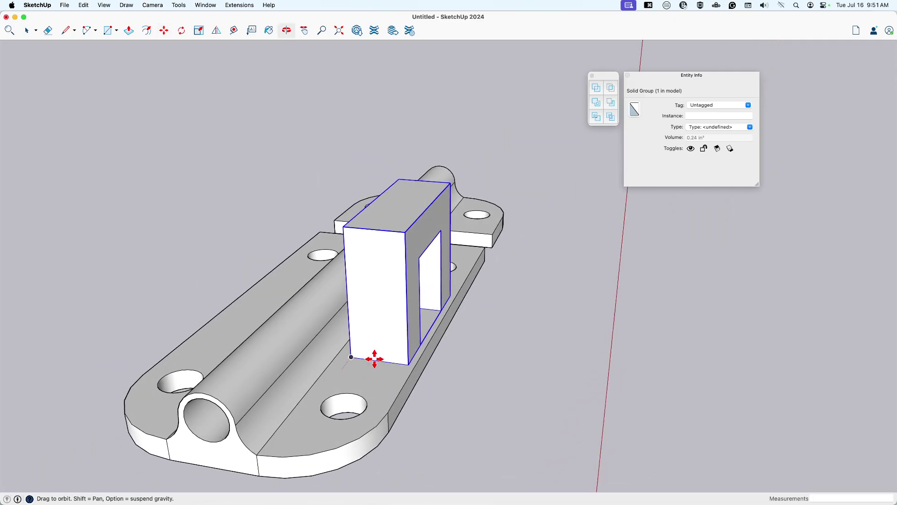
left_click(351, 358)
middle_click_drag(290, 383, 382, 293)
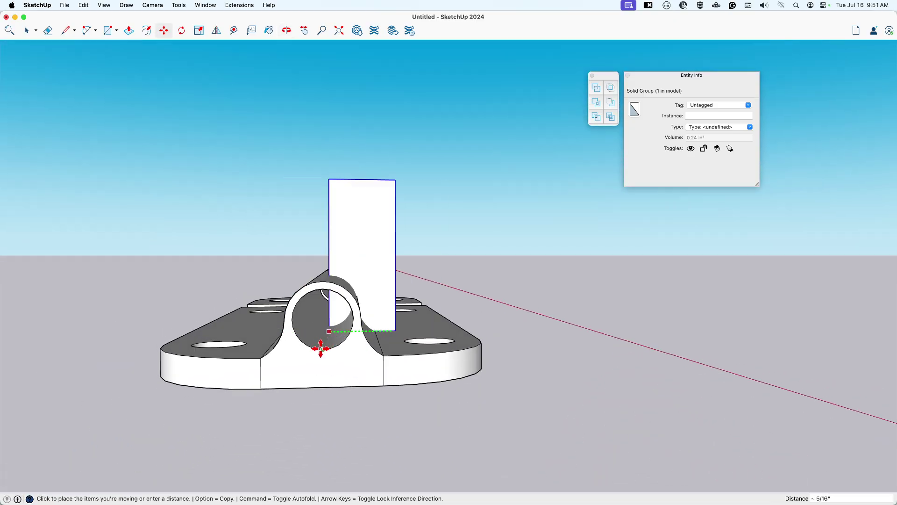
left_click(296, 381)
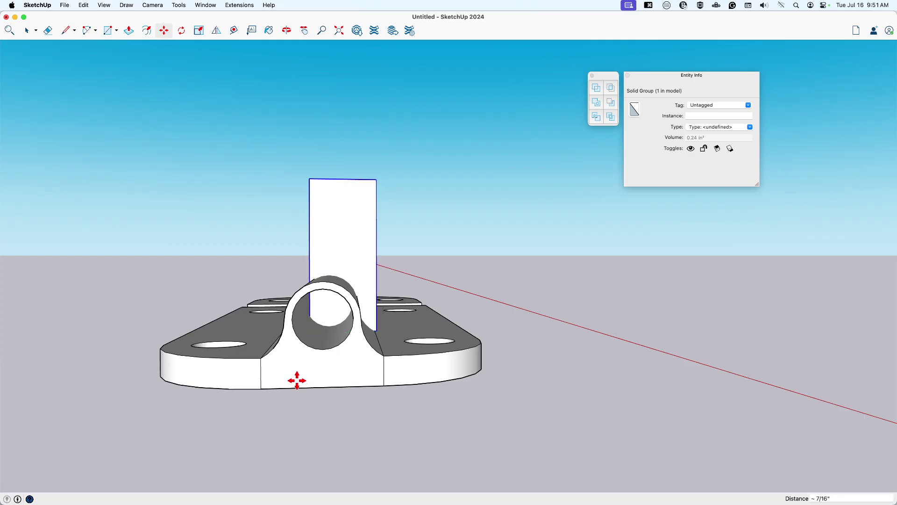
left_click(357, 377)
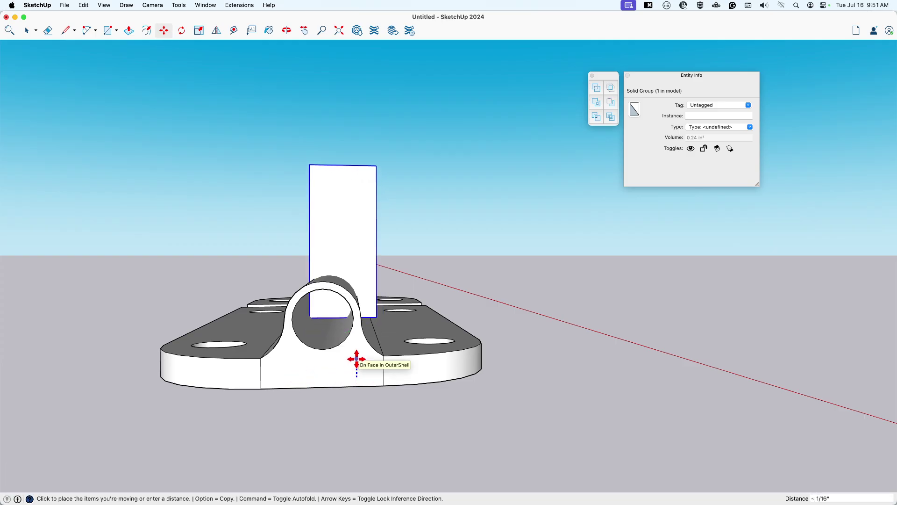
left_click(356, 359)
Nudge the block group slightly outward along the green axis, keeping its inner side just short of the barrel's center
scroll(300, 317, "up", 3)
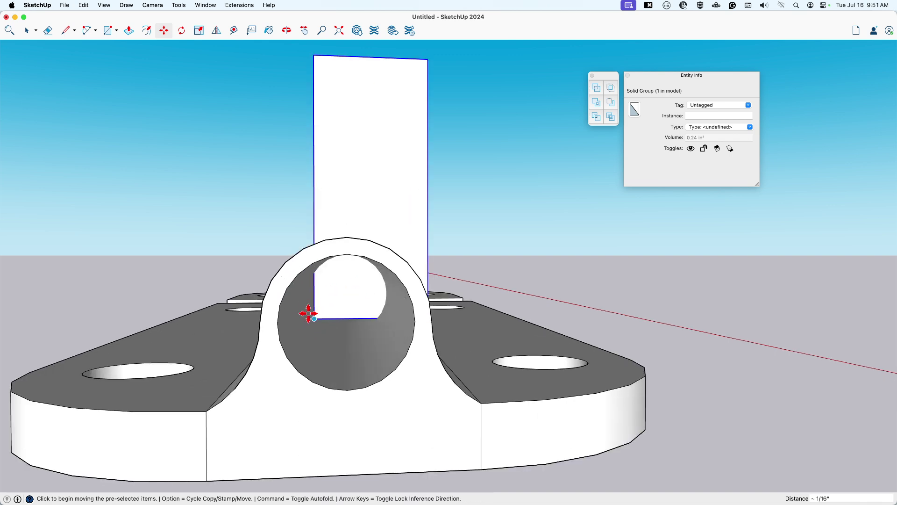
middle_click_drag(310, 322, 394, 404)
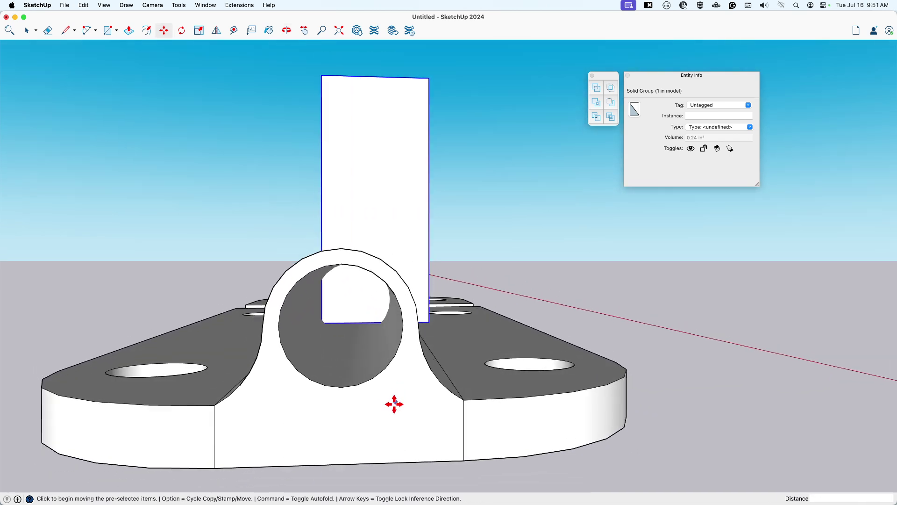
left_click(340, 426)
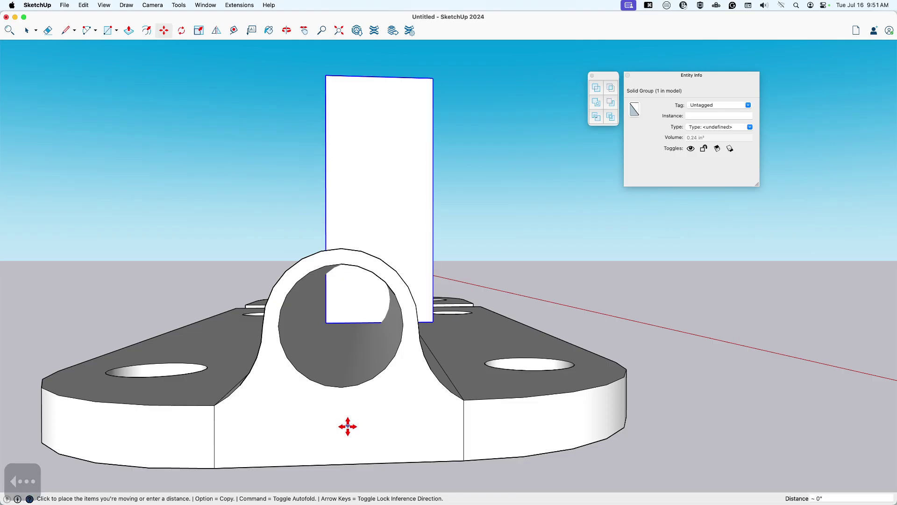
middle_click_drag(365, 356, 307, 374)
Subtract the U-shaped block from the large barrel-and-plate solid to cut the handle slot
key("space")
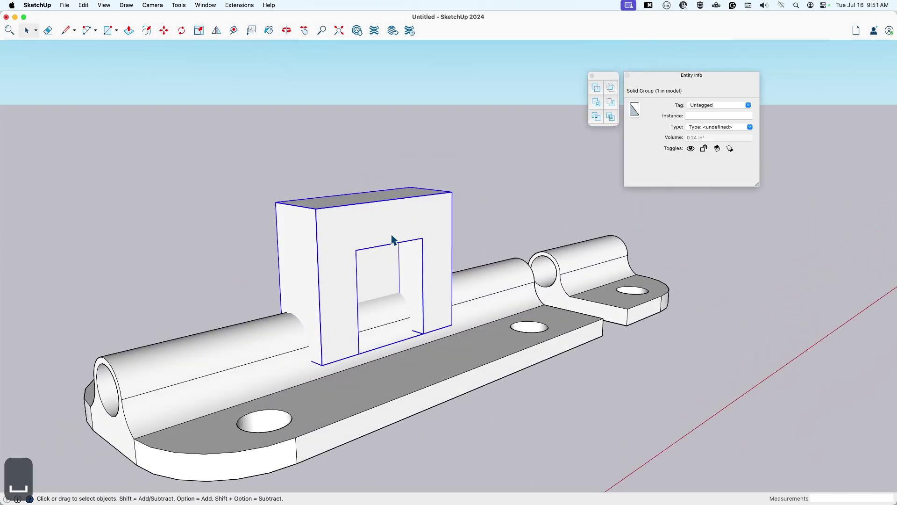
left_click(611, 103)
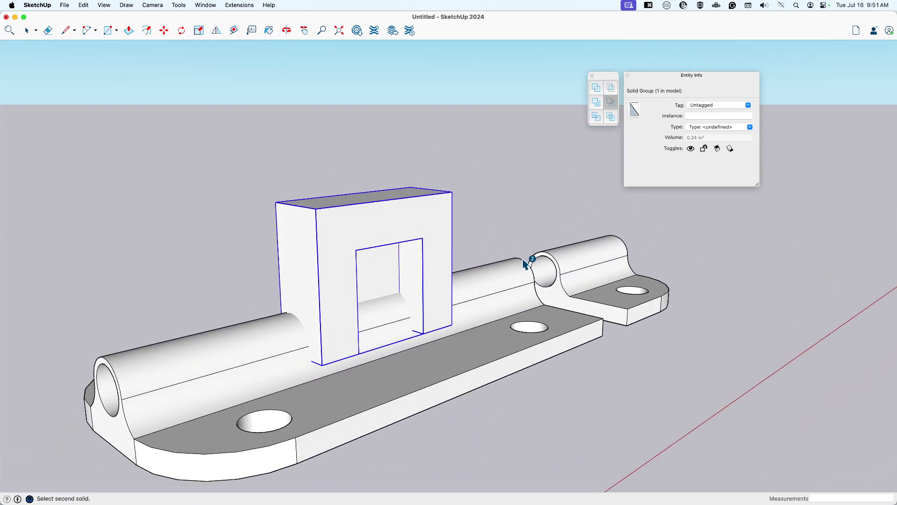
left_click(483, 301)
key("space")
middle_click_drag(447, 337, 515, 398)
left_click(528, 467)
key("space")
Measure the width of the slot's long run across the top of the barrel
middle_click_drag(427, 341, 455, 324)
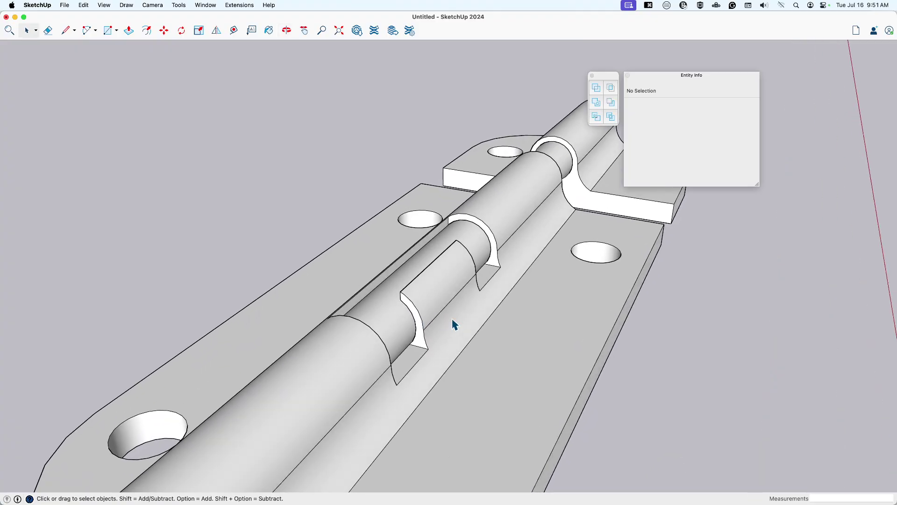
middle_click_drag(411, 301, 456, 304)
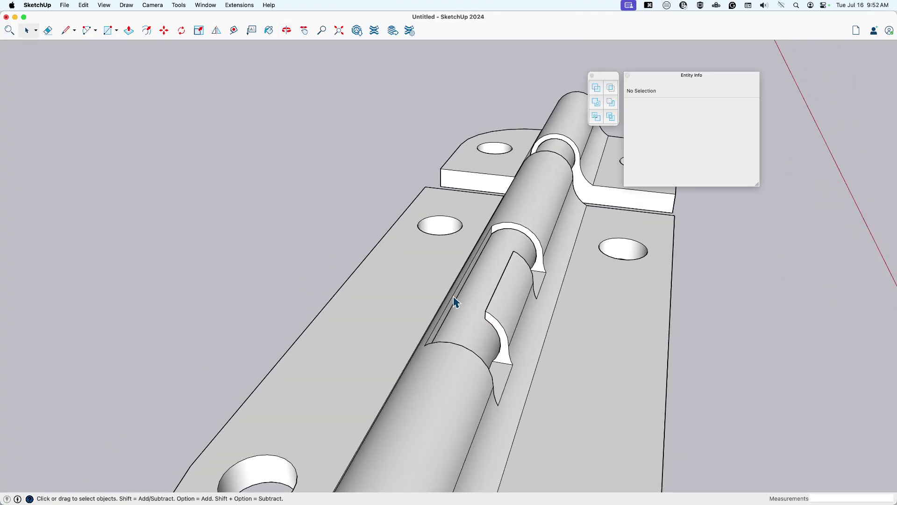
key("t")
left_click(486, 311)
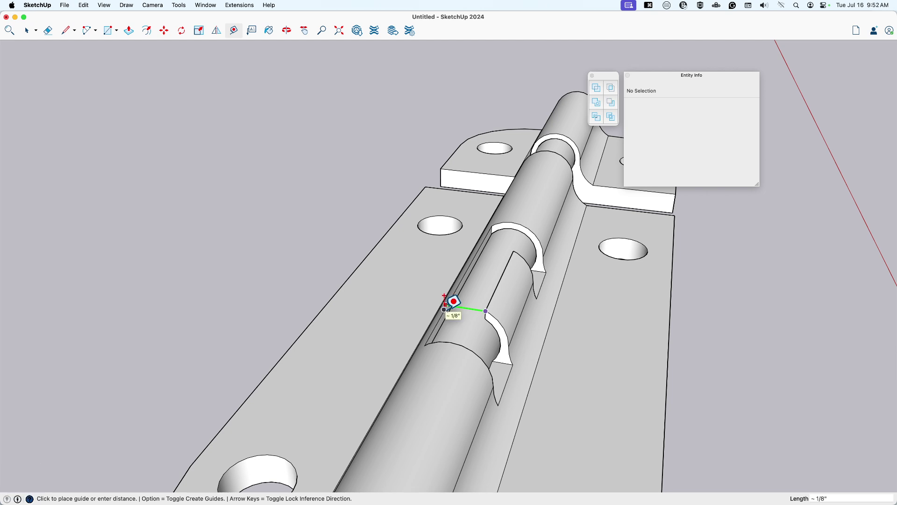
key("space")
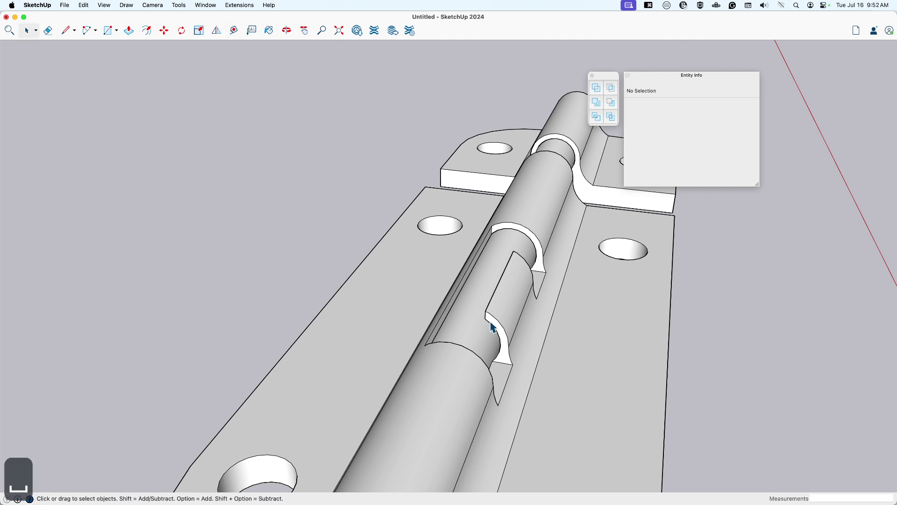
Open the barrel solid for editing and draw a line across the tab's end face at the first facet below its upper edge
middle_click_drag(495, 327, 521, 284)
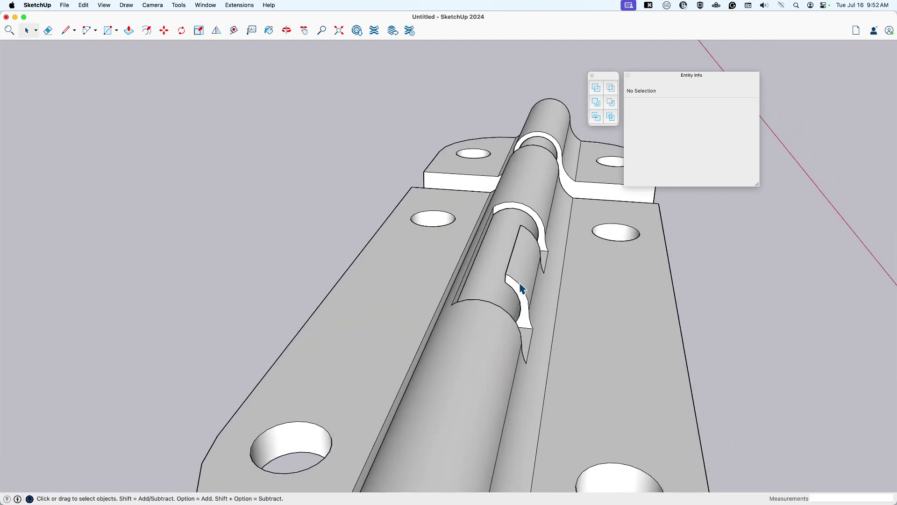
double_click(514, 290)
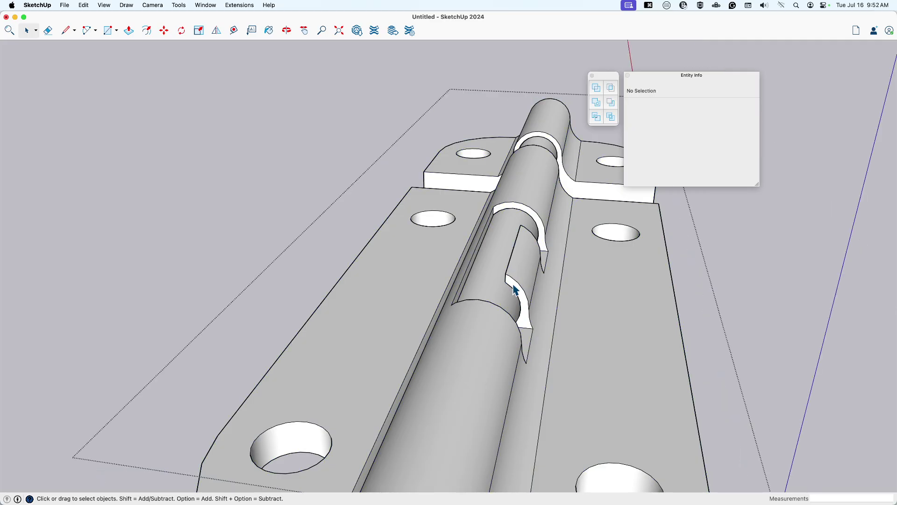
key("l")
scroll(512, 286, "up", 3)
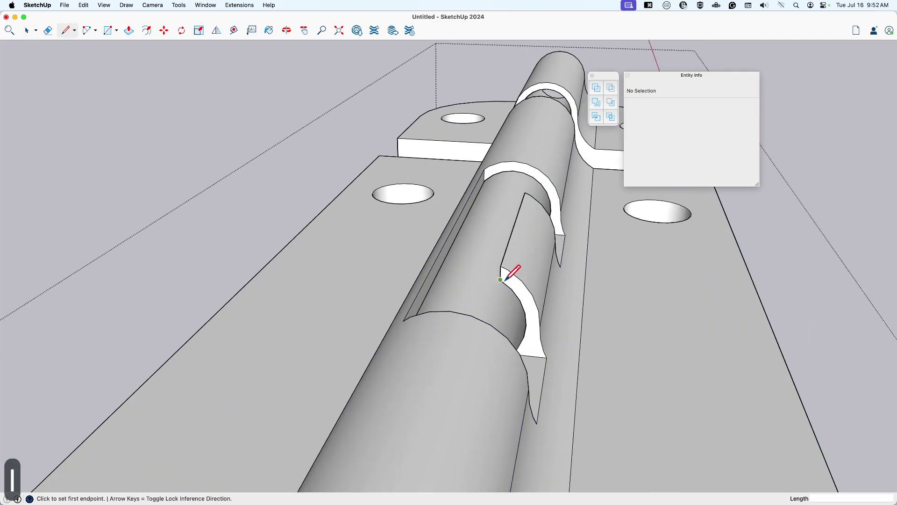
left_click(512, 289)
left_click(536, 269)
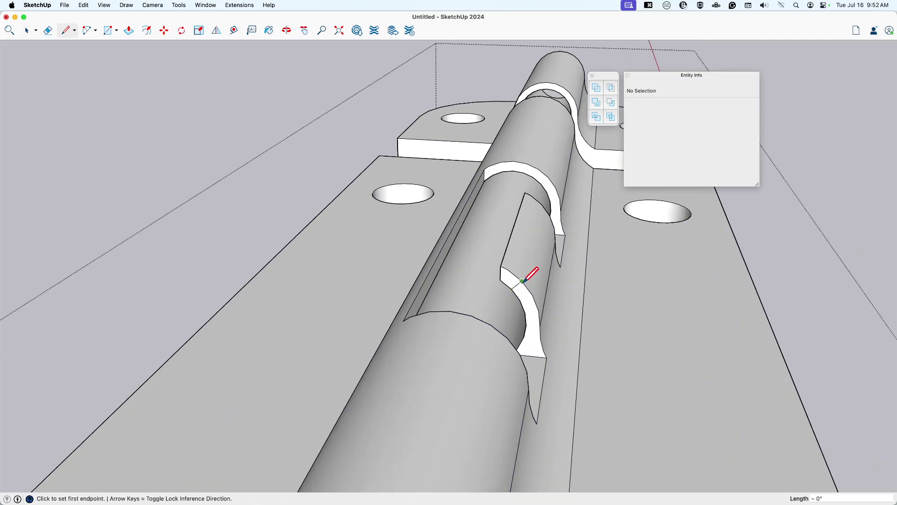
Push the small face above that line through to the tab's far end to widen the handle slot
key("p")
left_click(517, 293)
left_click(533, 213)
key("space")
middle_click_drag(535, 206, 431, 269)
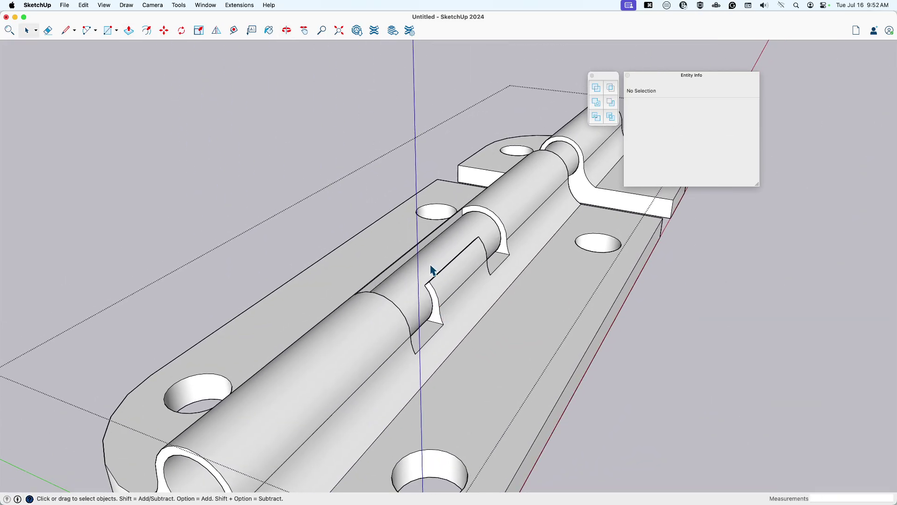
Compare the barrel and slot with the bolt and handle in the latch 01 reference model, and return to the untitled model
middle_click_drag(383, 286, 489, 331)
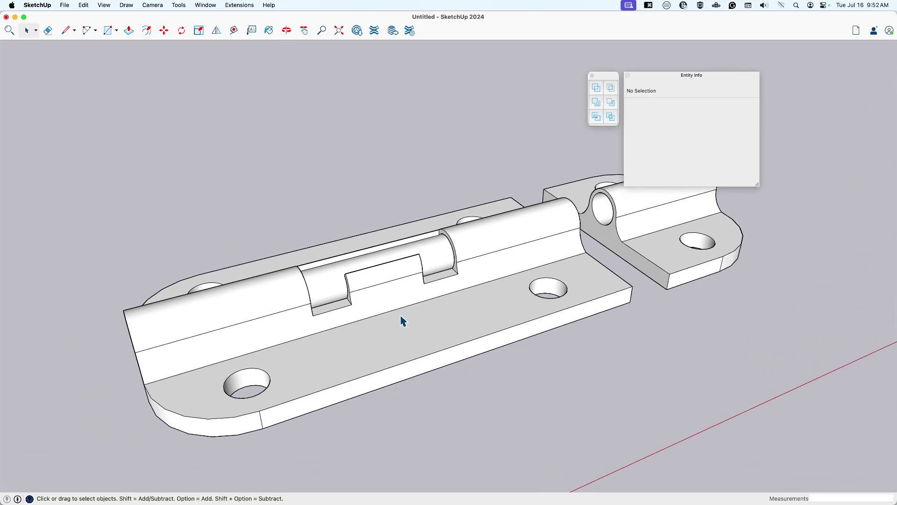
key("super+grave")
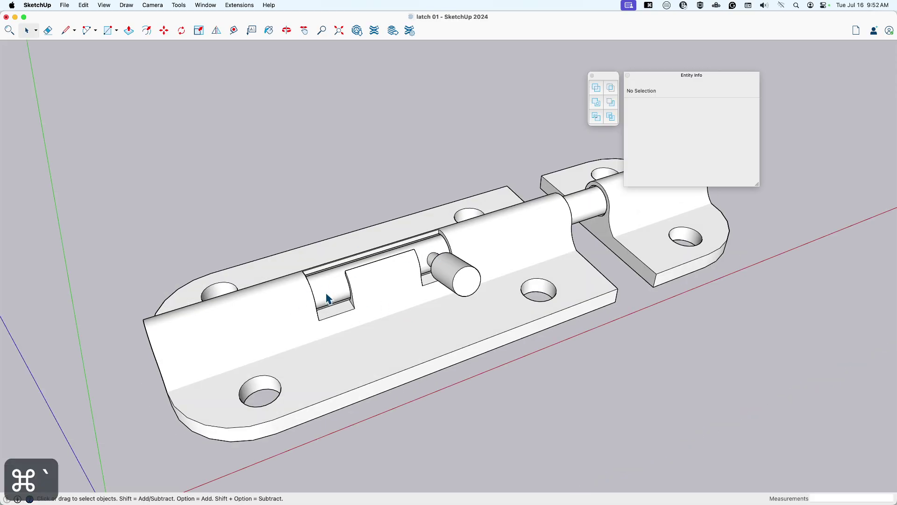
key("super+grave")
Draw a vertical line across the bore opening at the large barrel's outer end, from its topmost to its lowest point
middle_click_drag(332, 304, 466, 346)
key("l")
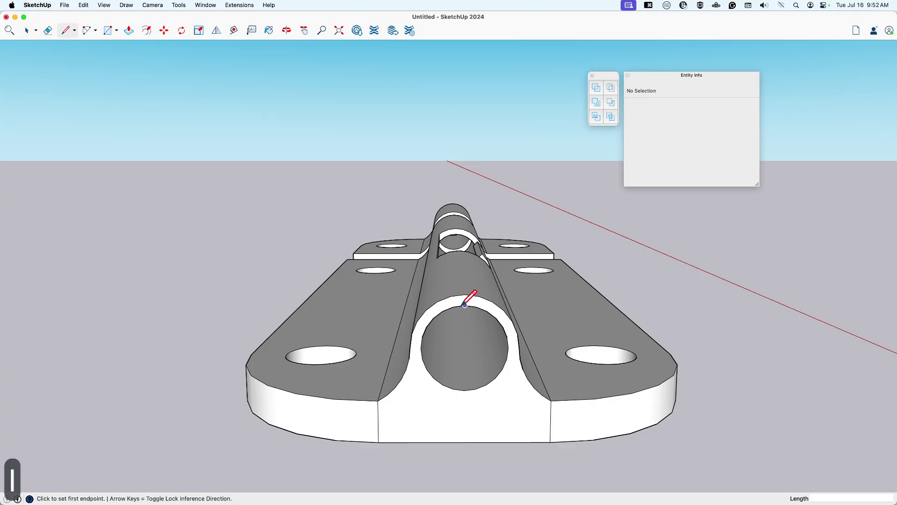
left_click(465, 305)
left_click(465, 390)
key("space")
Close the bore opening with a 1/8-inch-radius circle centred on the line's midpoint, and erase the line
scroll(462, 369, "up", 3)
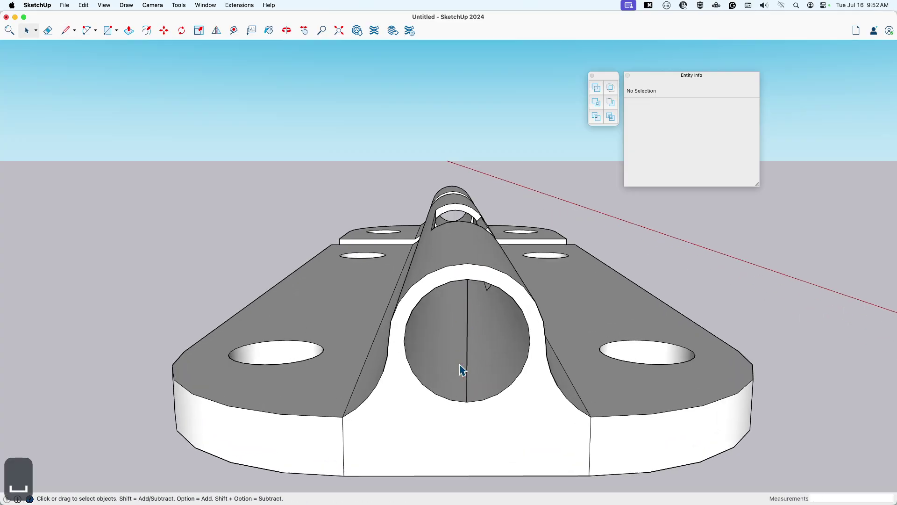
key("c")
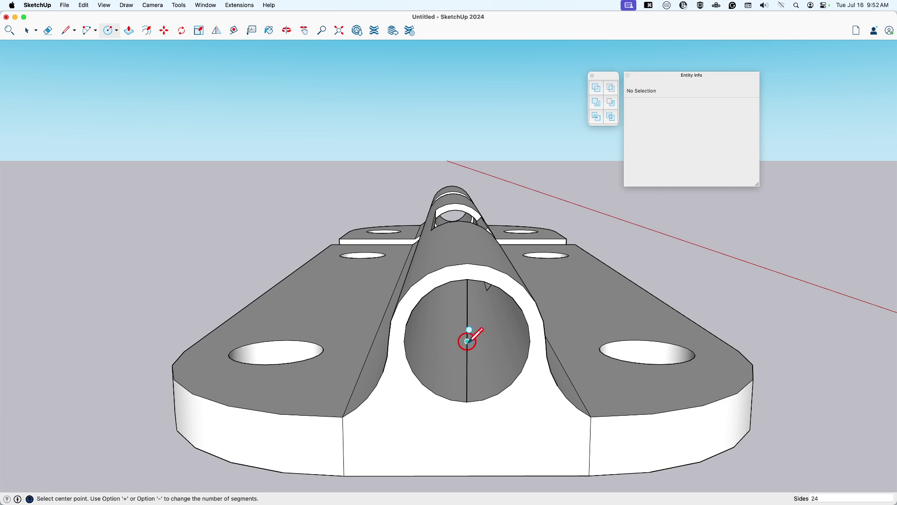
left_click(467, 341)
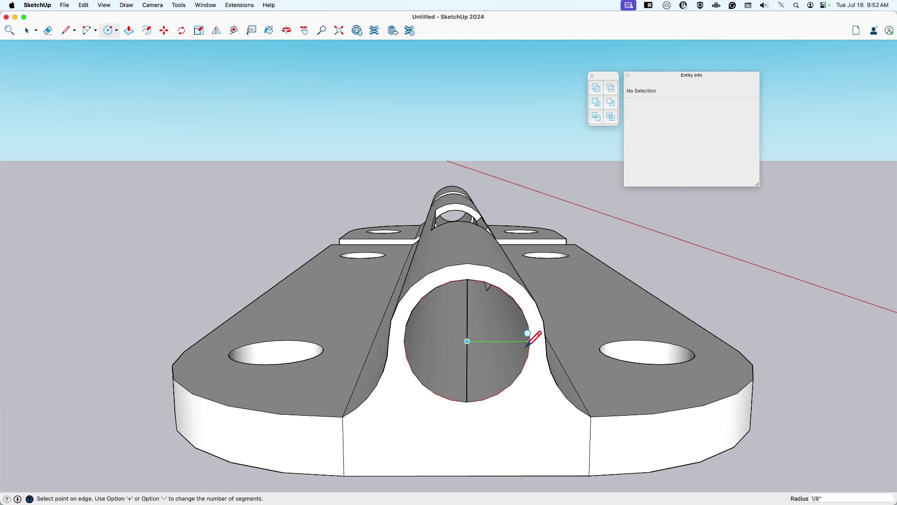
key("e")
left_click_drag(471, 345, 459, 341)
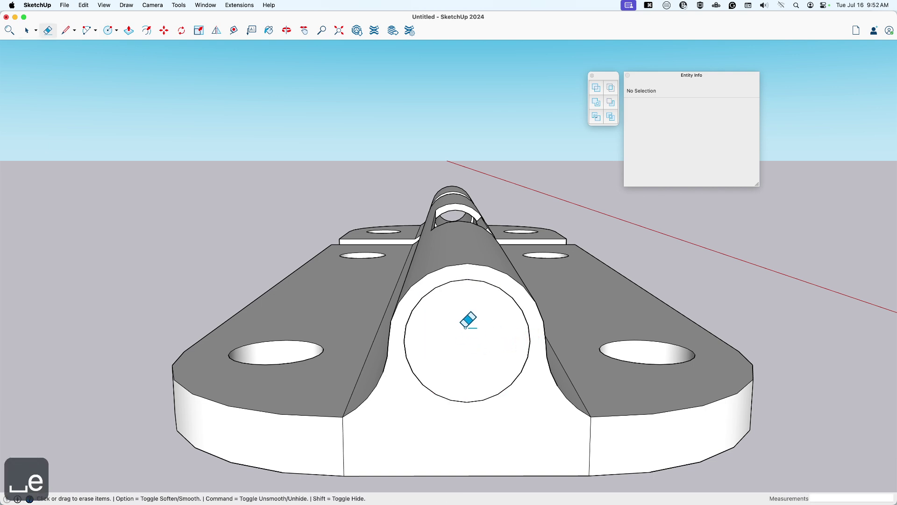
Offset the circular face slightly inward and delete the thin outer ring to leave clearance around the bolt
key("f")
left_click(489, 290)
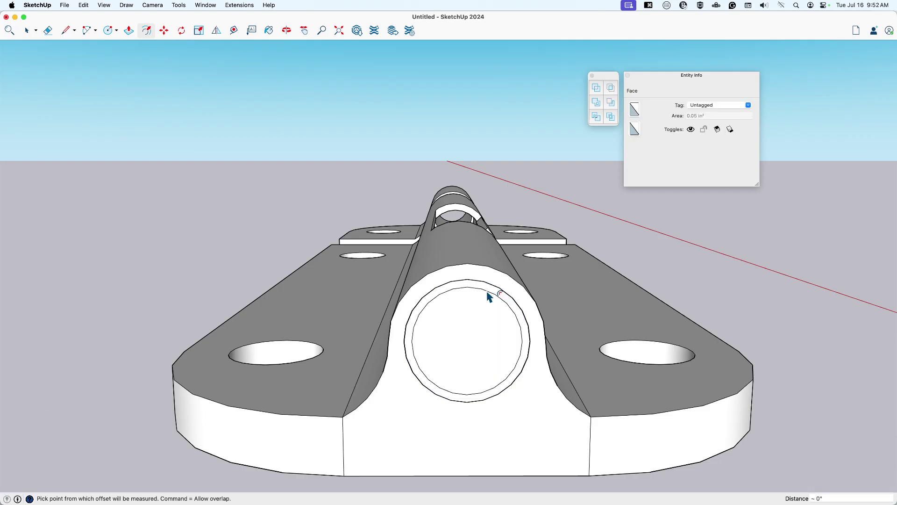
left_click(487, 297)
key("space")
left_click(488, 297)
key("BackSpace")
Push the remaining disc 3 inches through the bore to the large barrel's far end to form the bolt rod
middle_click_drag(487, 297, 476, 385)
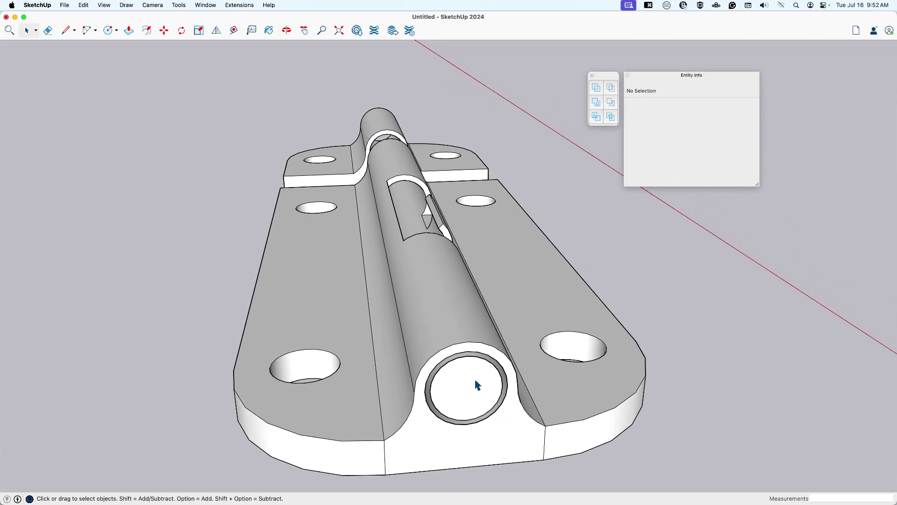
key("p")
left_click(466, 388)
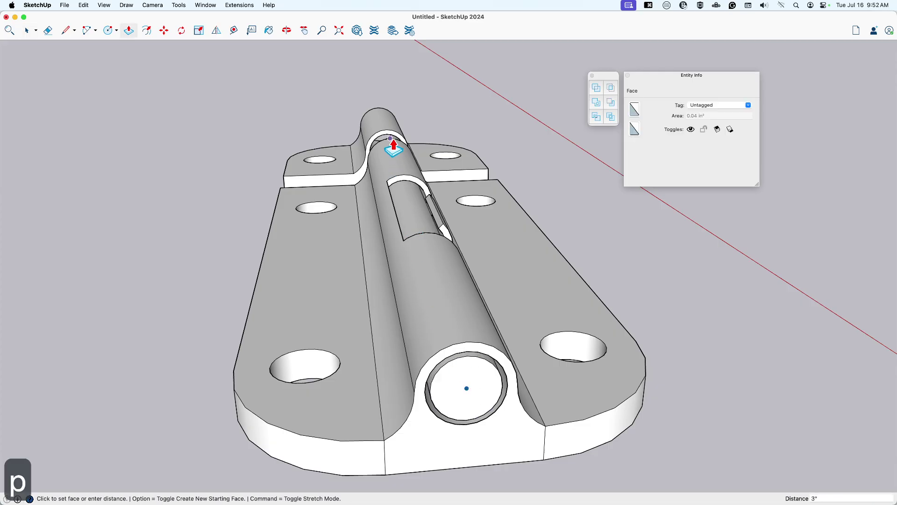
left_click(394, 146)
key("space")
Select all connected geometry of the bolt rod and make it a group
middle_click_drag(407, 276, 322, 188)
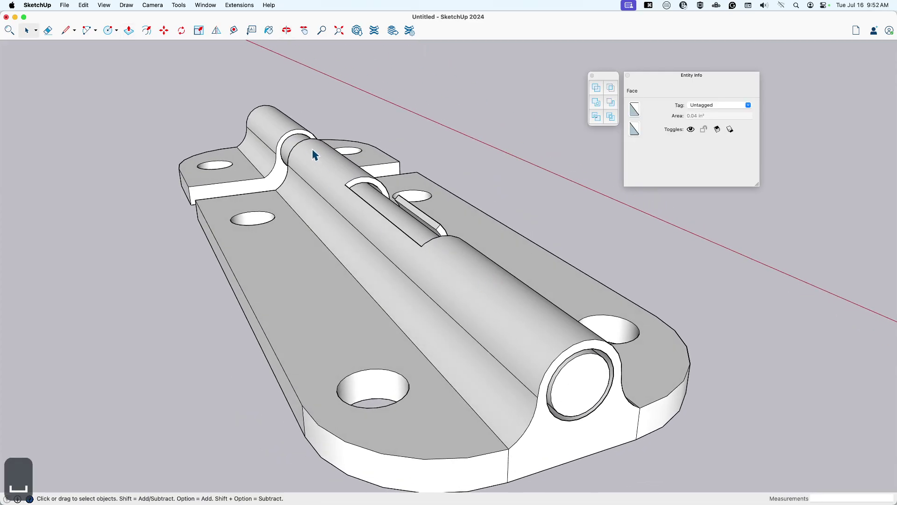
middle_click_drag(470, 305, 452, 395)
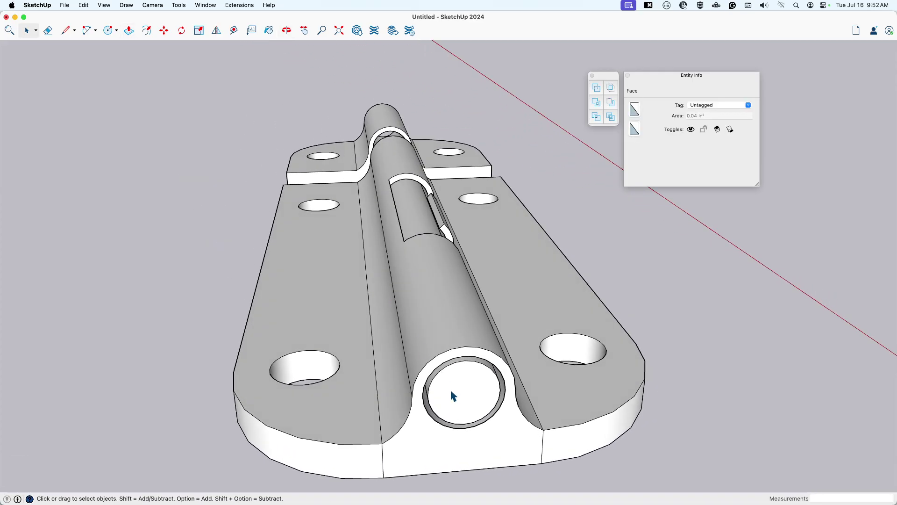
triple_click(453, 395)
right_click(457, 394)
left_click(482, 408)
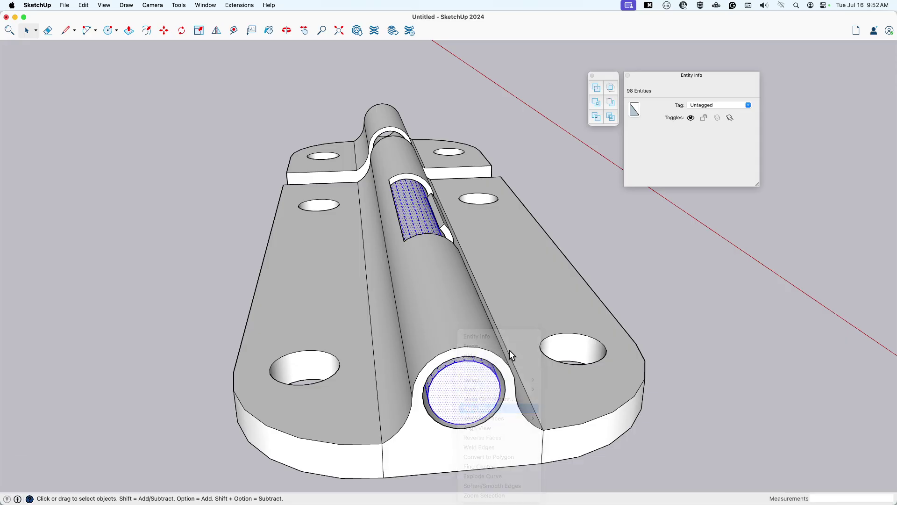
middle_click_drag(537, 303, 458, 362)
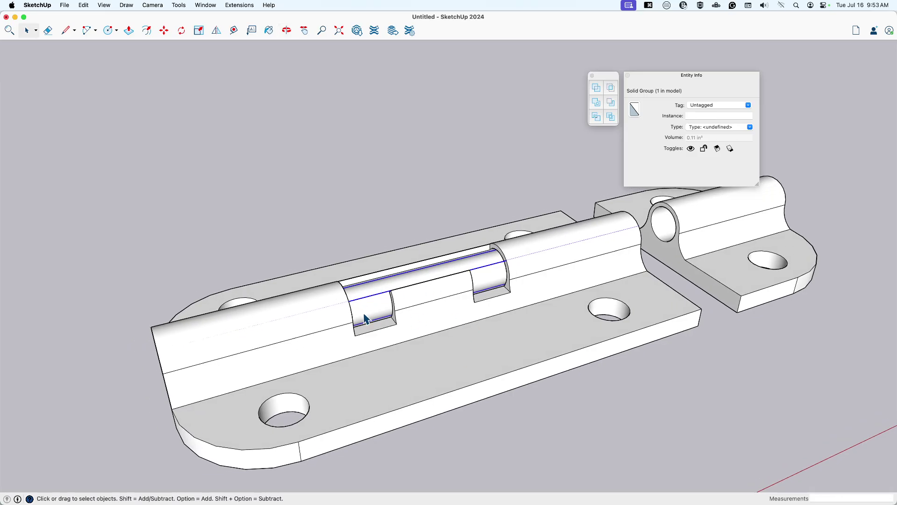
key("c")
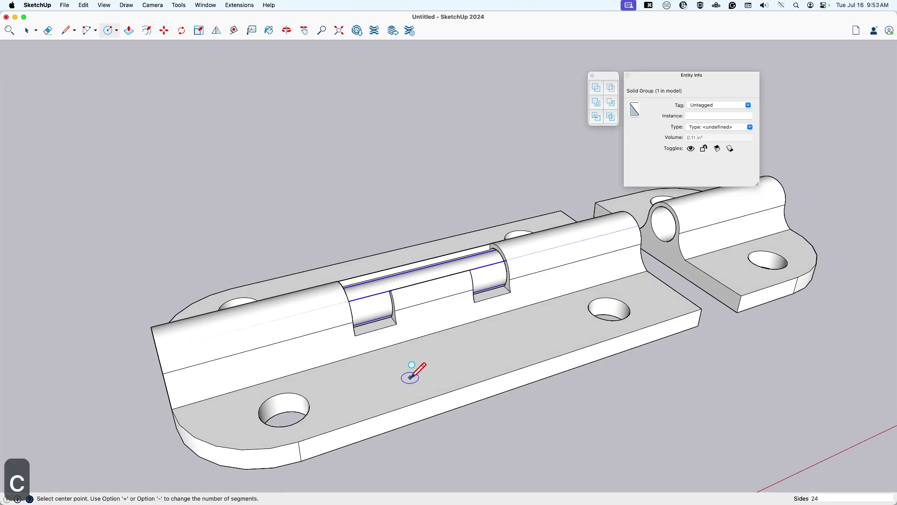
left_click(410, 378)
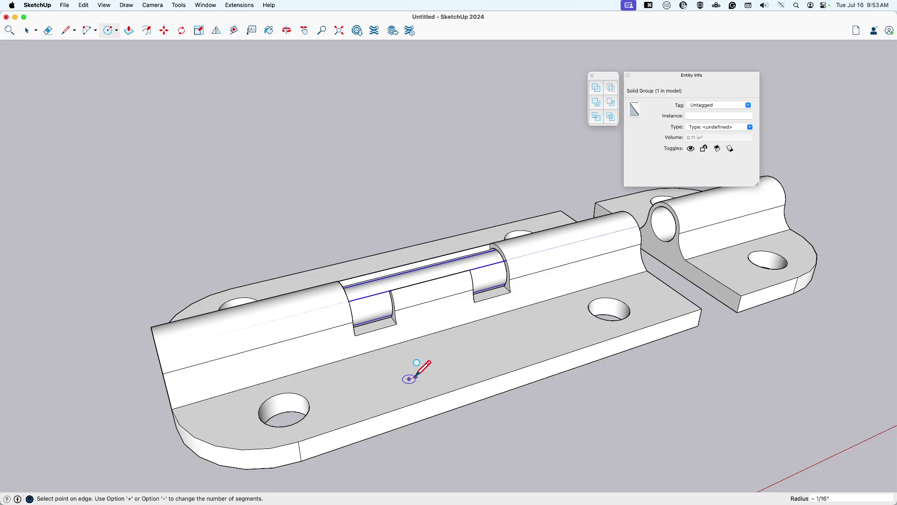
key("space")
Measure the handle slot's width from the tab's upper corner across to the slot's opposite edge
middle_click_drag(411, 366, 479, 327)
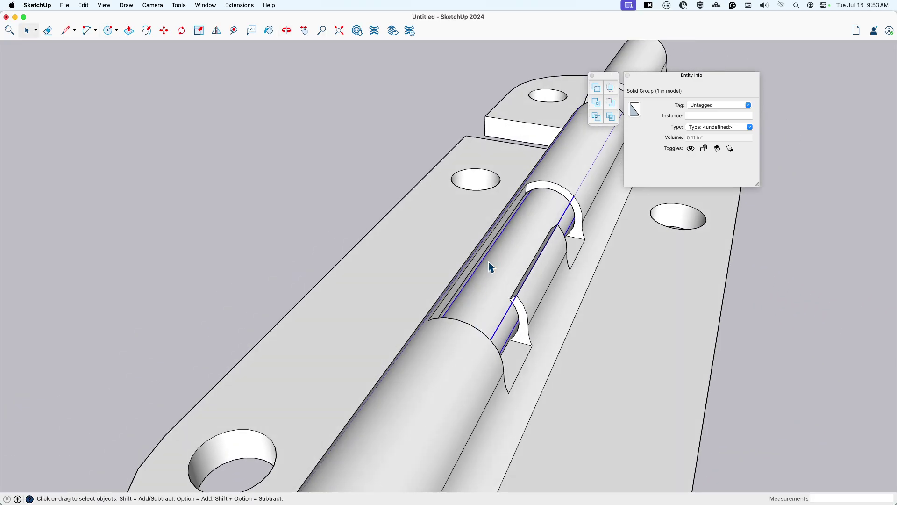
key("t")
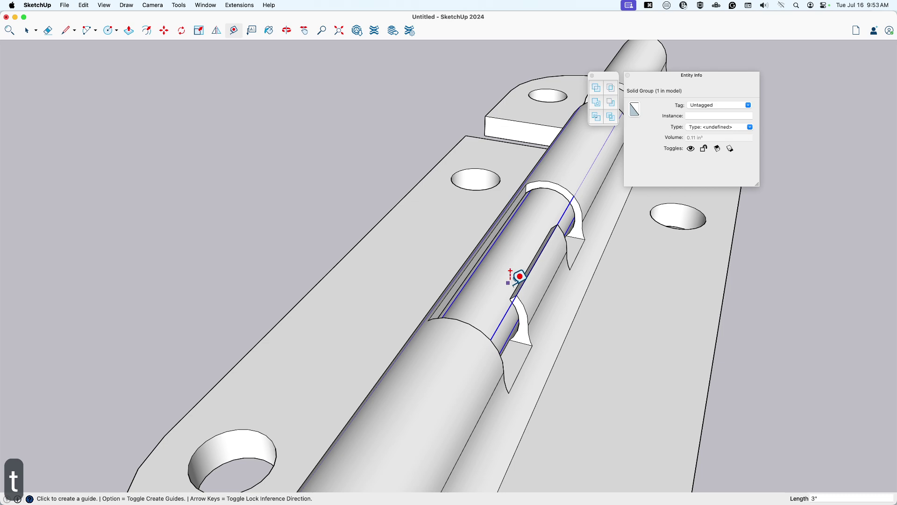
left_click(511, 299)
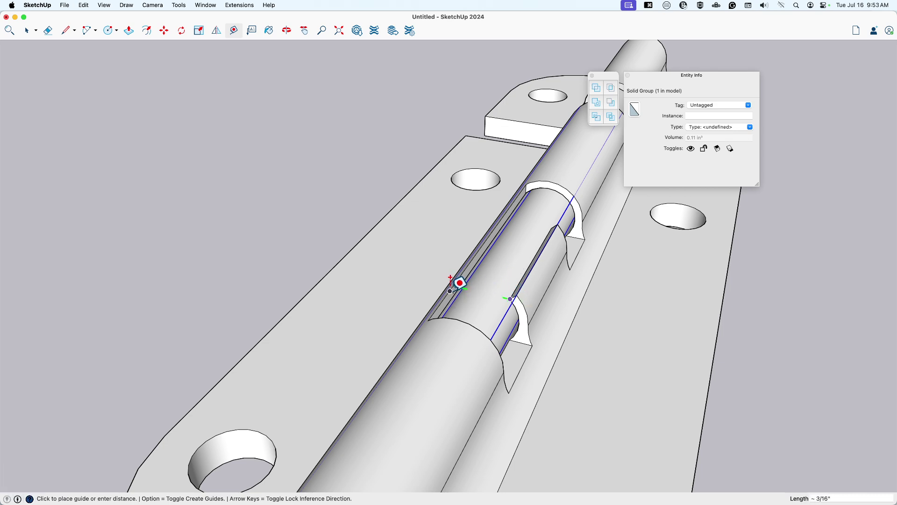
key("space")
Draw a circle with a 1/16-inch radius on the flat plate beside the handle slot
middle_click_drag(451, 299, 522, 330)
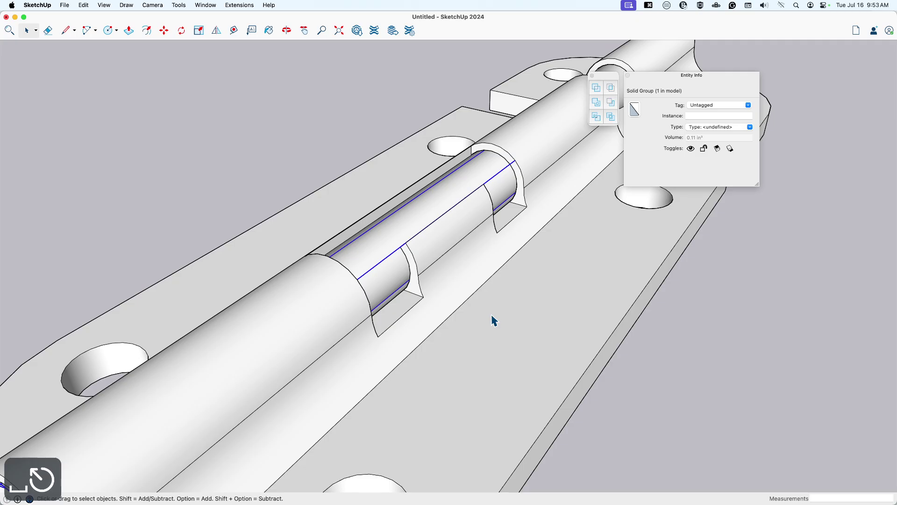
key("c")
left_click(488, 370)
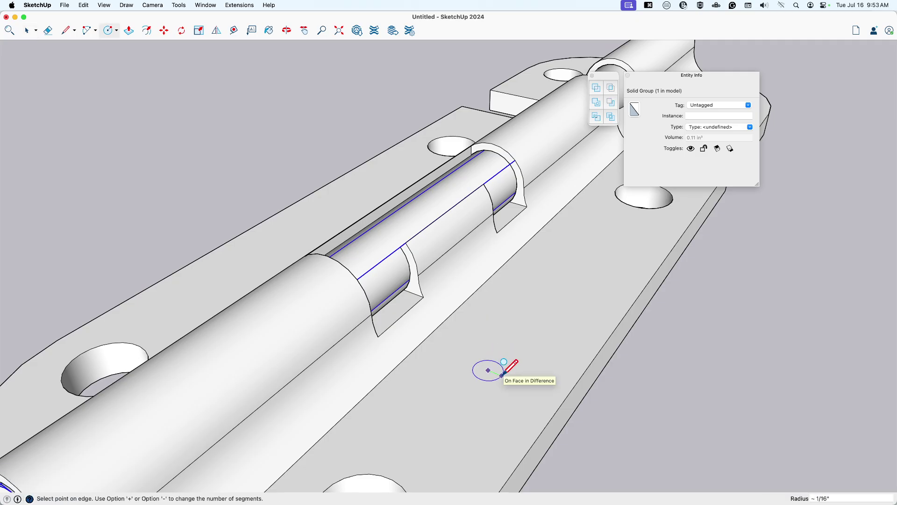
type("1/16")
key("Return")
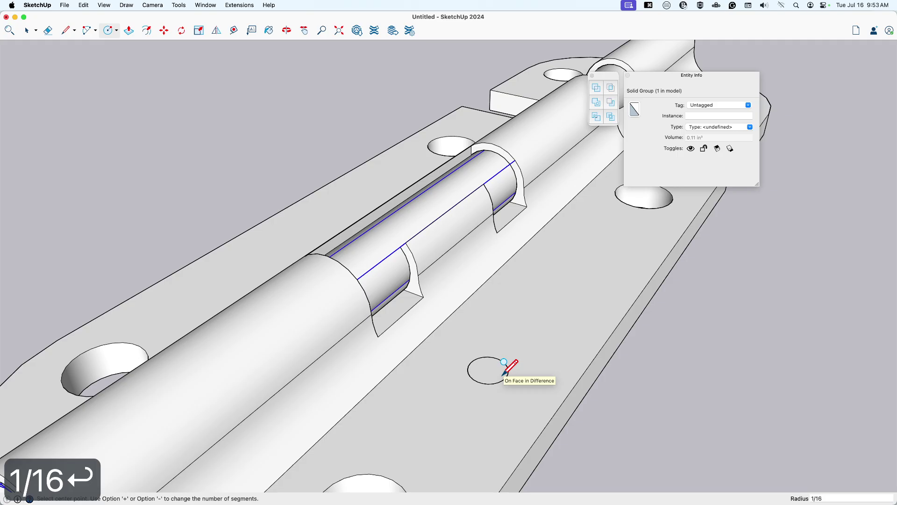
Pull the circular face up about 7/16 inch to form the handle's shaft
key("space")
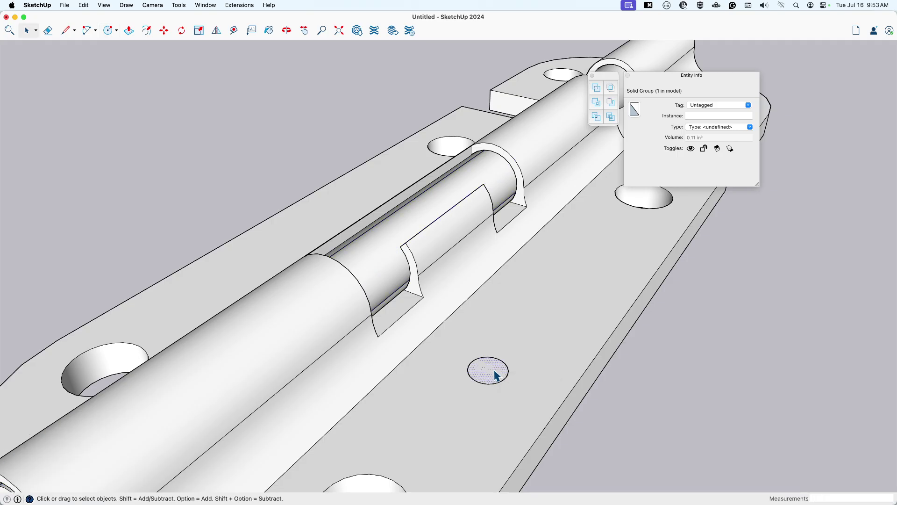
key("p")
left_click(487, 374)
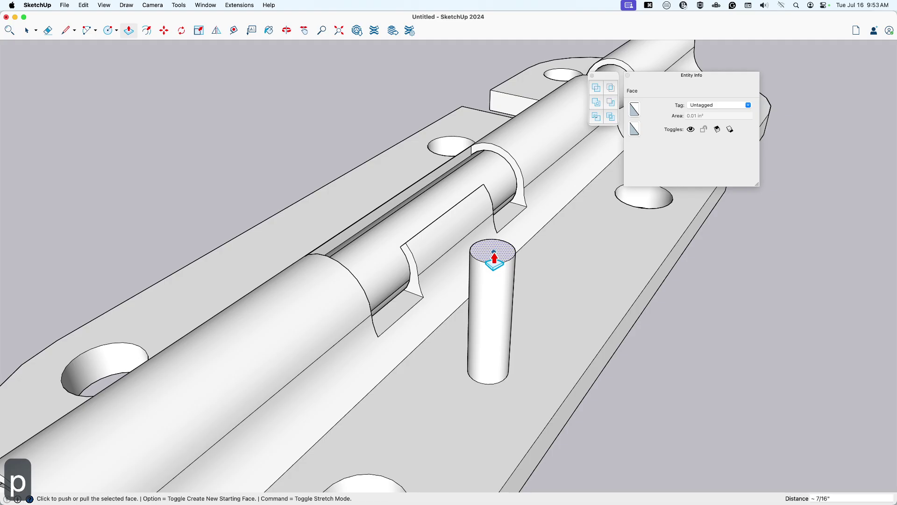
scroll(494, 258, "down", 5)
Pull a new section about 1/16 inch tall from the shaft's top face, keeping the edge between the two sections
middle_click_drag(484, 360, 545, 315)
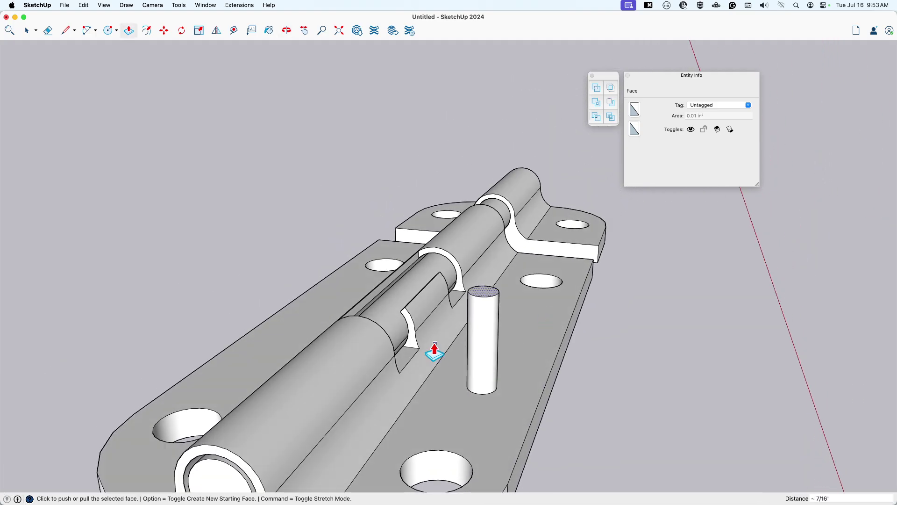
middle_click_drag(435, 351, 475, 376)
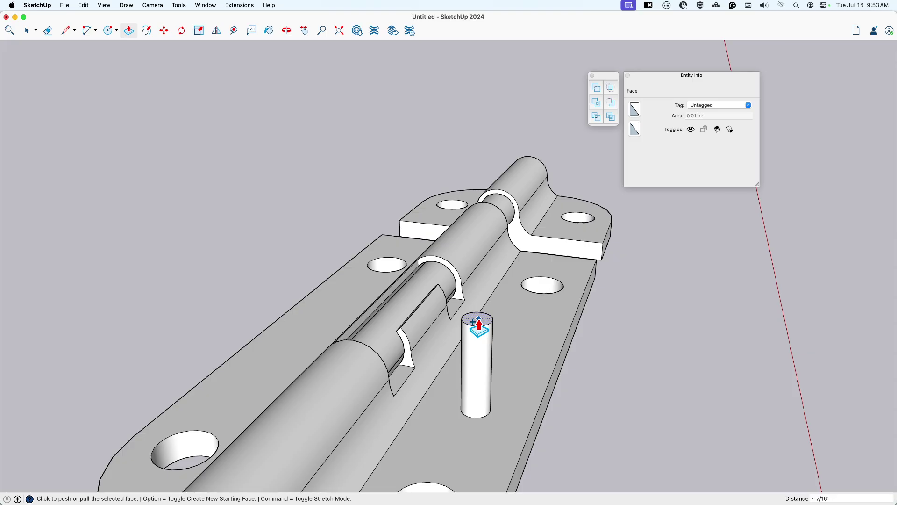
left_click(478, 322)
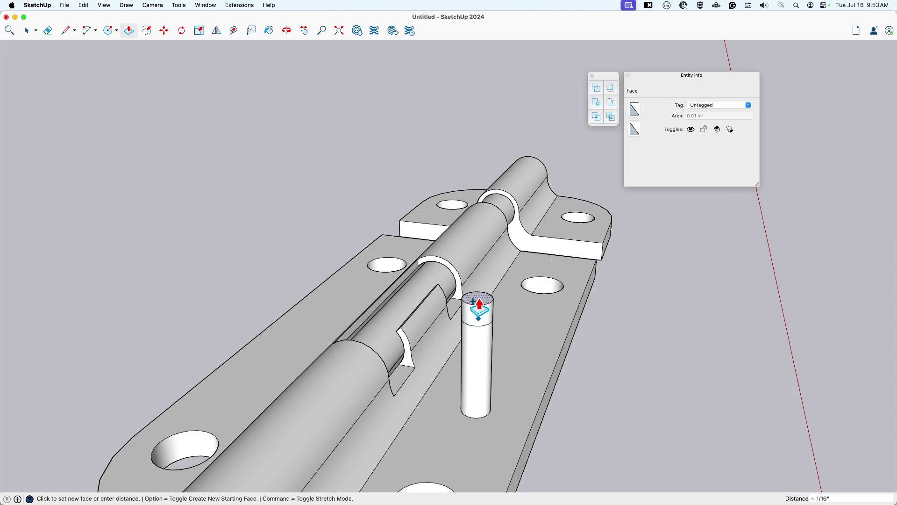
left_click(479, 305)
Scale the shaft's top face uniformly about its centre by a factor of 2 to flare the new section
key("s")
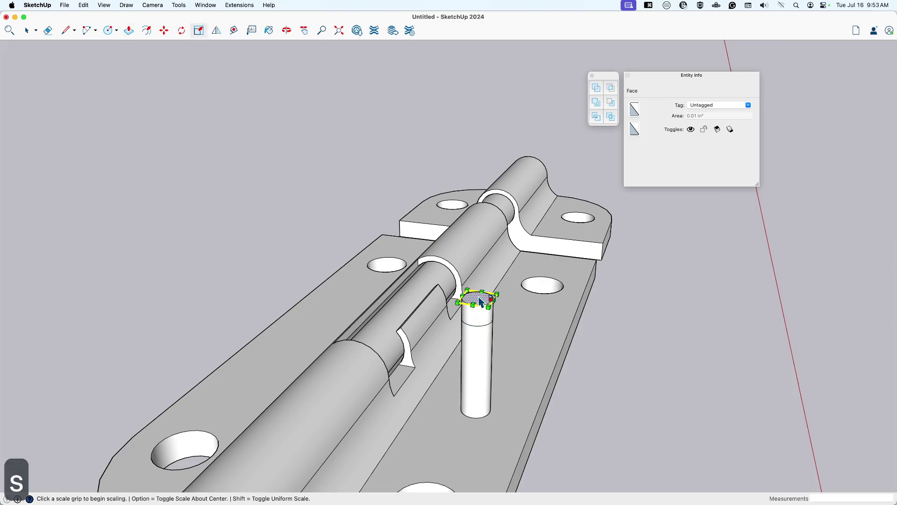
left_click(498, 293)
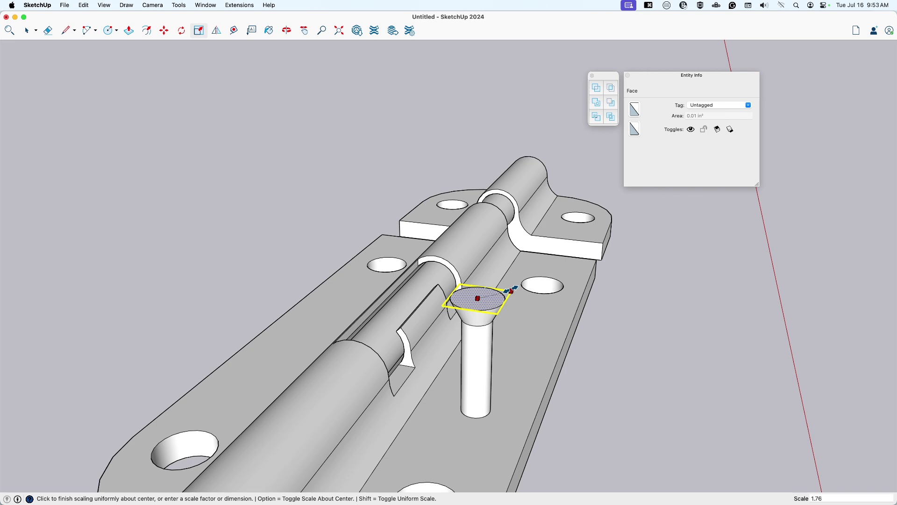
left_click(513, 289)
type("2")
key("Return")
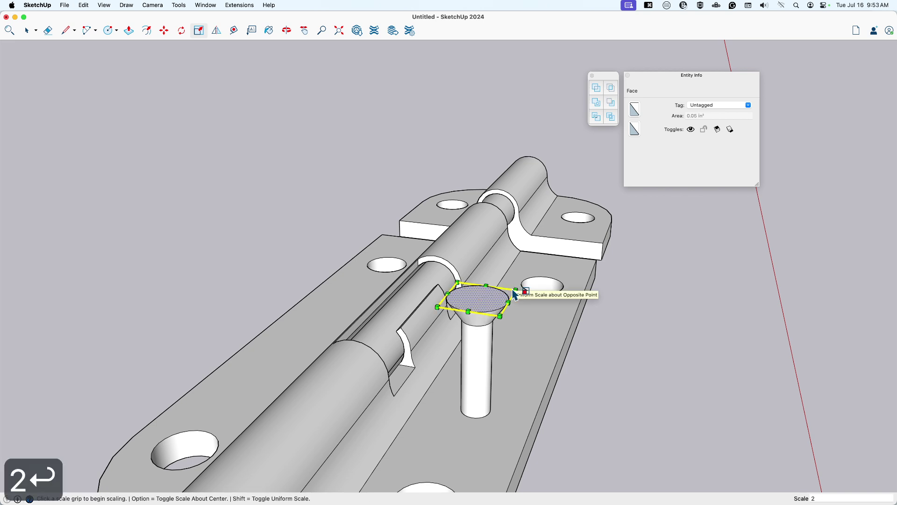
Pull the enlarged top face up about 1/4 inch to form the handle's knob
key("space")
key("p")
left_click(486, 301)
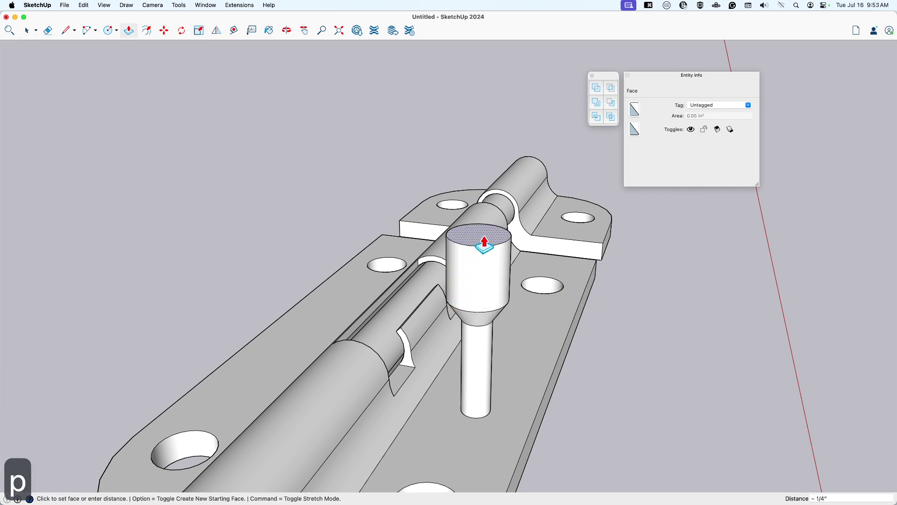
key("space")
middle_click_drag(485, 219, 481, 320)
scroll(484, 332, "up", 3)
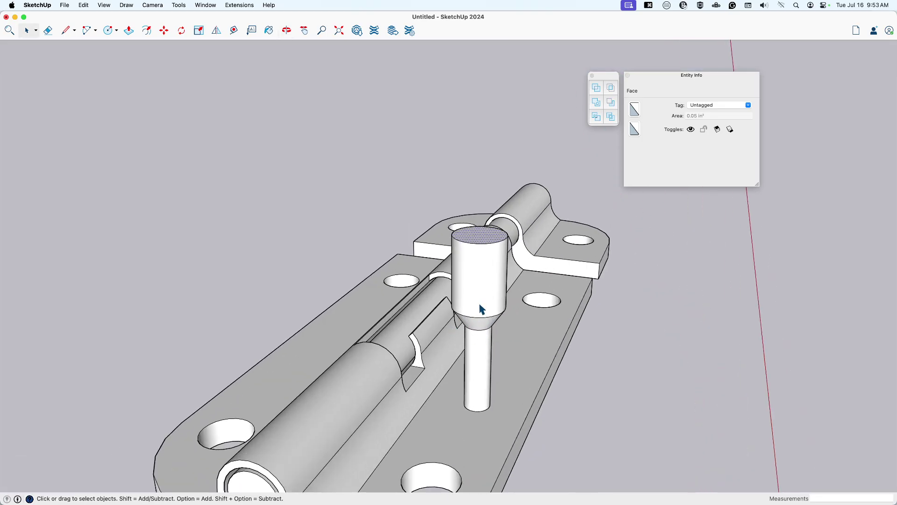
Select all connected geometry of the handle, including shaft and knob, and make it a group
triple_click(482, 309)
right_click(480, 306)
left_click(473, 360)
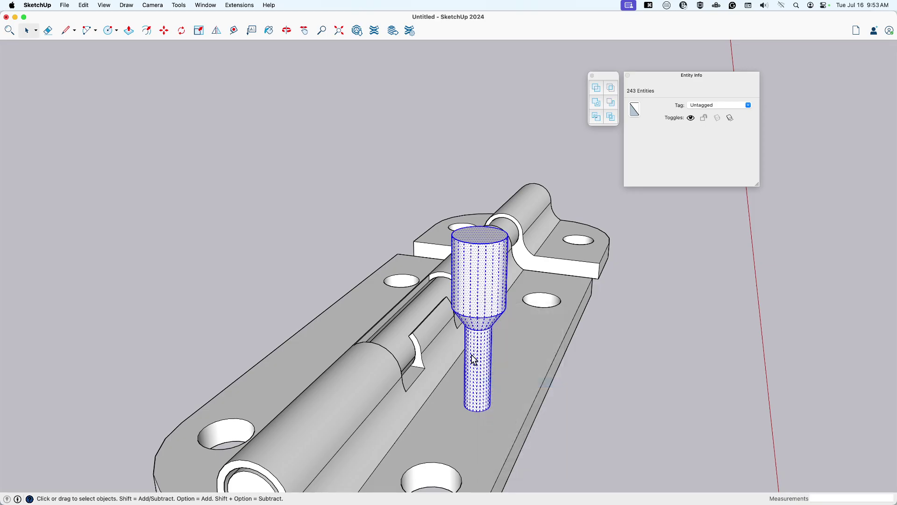
middle_click_drag(474, 360, 460, 338)
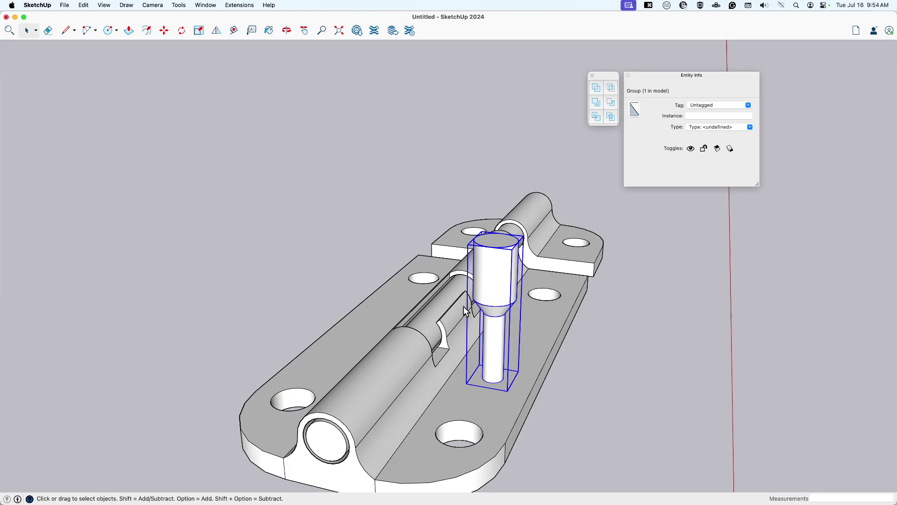
scroll(501, 286, "up", 3)
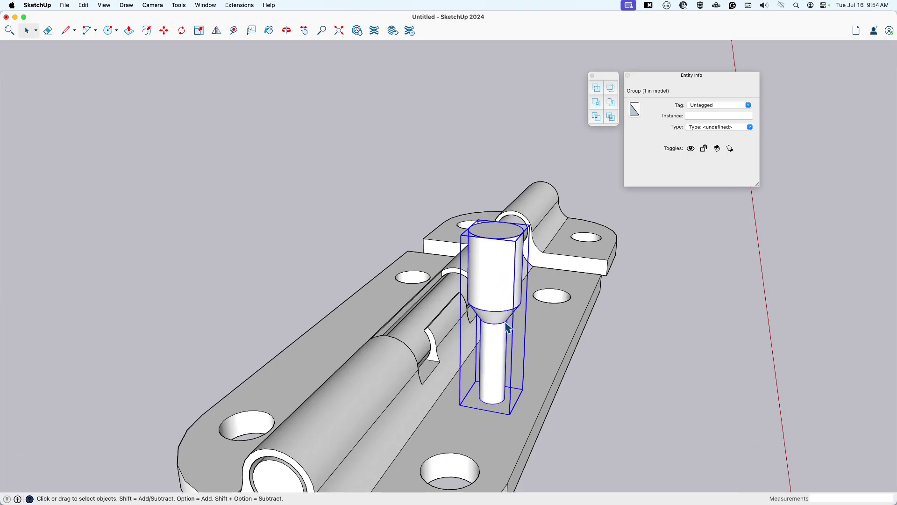
Inside the handle group, delete the knob's top face and the interior face where the shaft meets the flare
middle_click_drag(508, 288, 491, 374)
double_click(498, 255)
left_click(498, 254)
key("BackSpace")
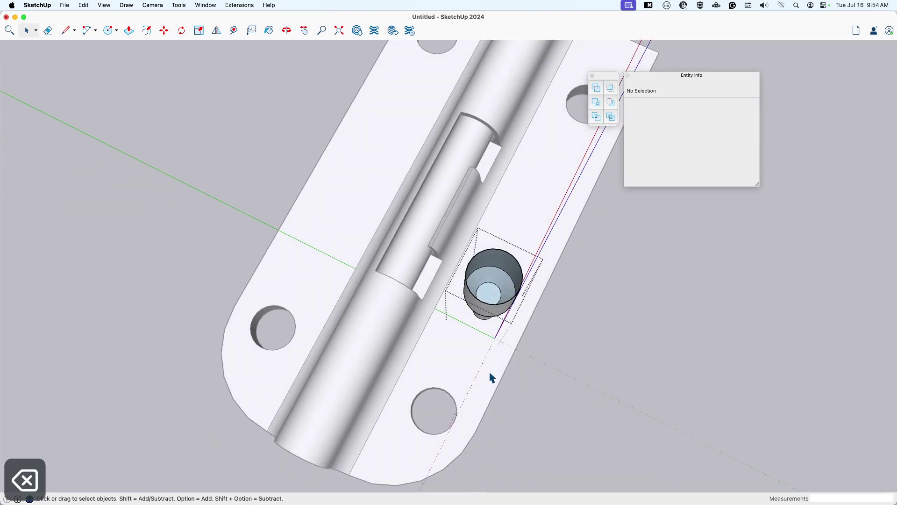
scroll(493, 297, "up", 3)
left_click(492, 298)
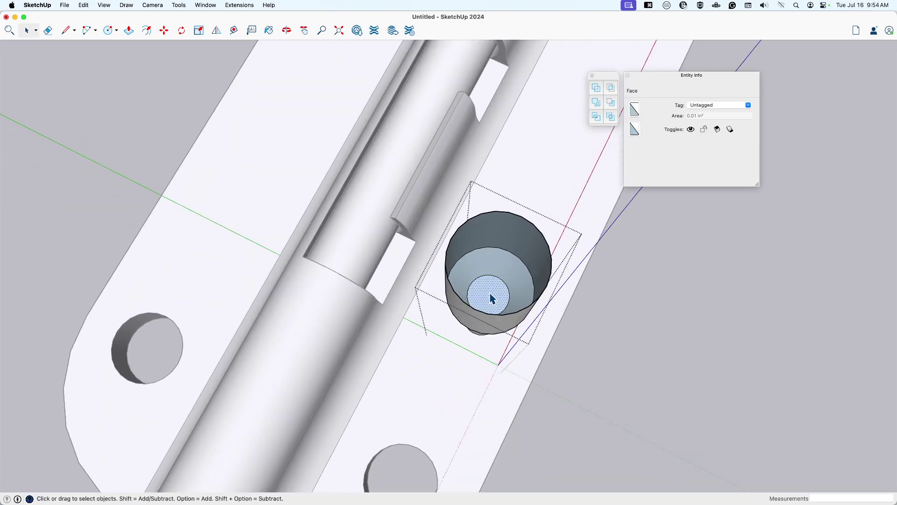
key("BackSpace")
Close the knob's open top by tracing one rim edge with the Line tool, and select the handle as a whole group
scroll(493, 300, "down", 1)
scroll(492, 301, "down", 1)
key("l")
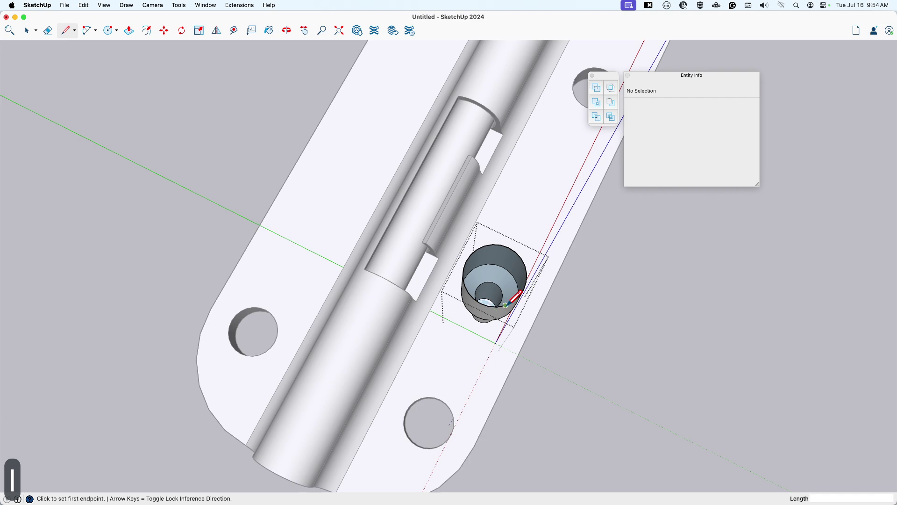
left_click(506, 305)
left_click(498, 306)
key("space")
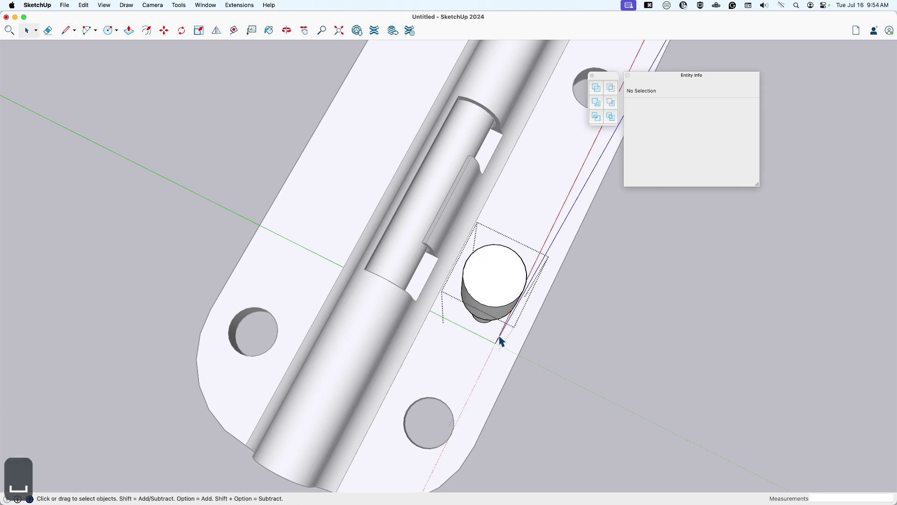
middle_click_drag(500, 341, 516, 257)
left_click(497, 260)
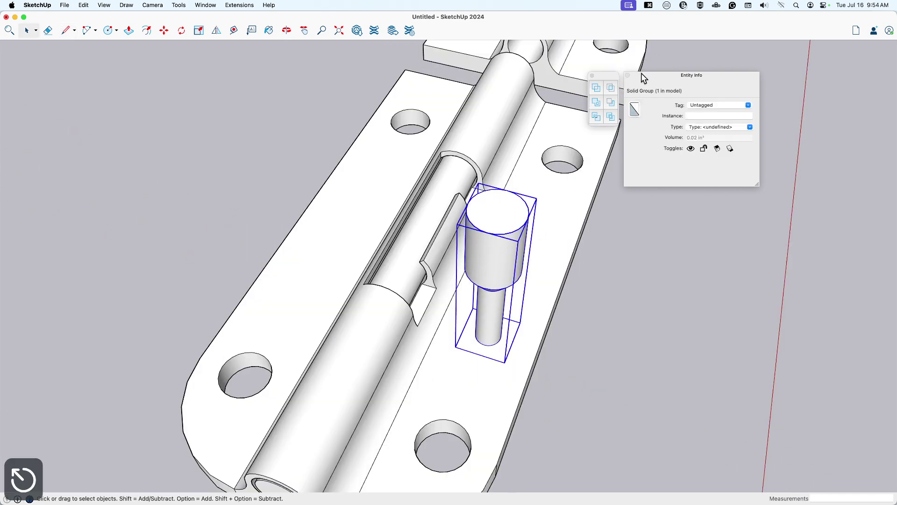
scroll(493, 358, "down", 5)
middle_click_drag(481, 397, 527, 327)
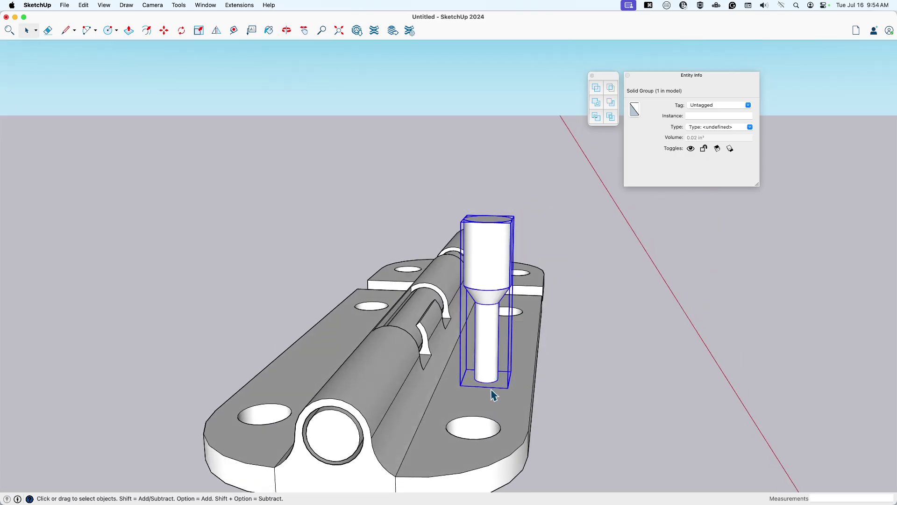
key("m")
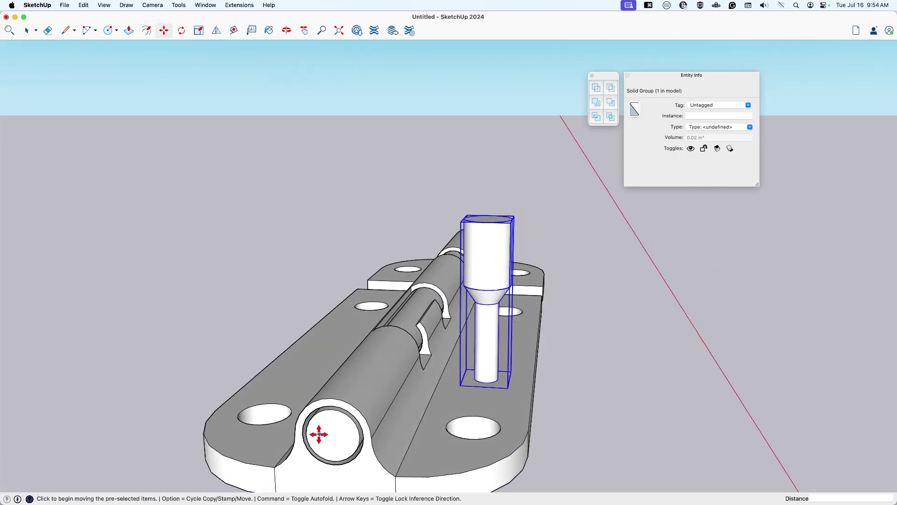
mouse_move(490, 383)
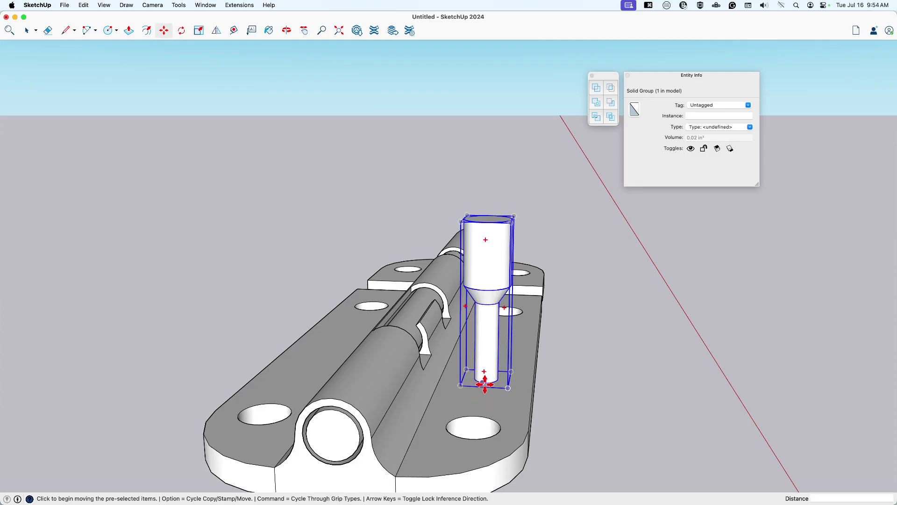
key("alt")
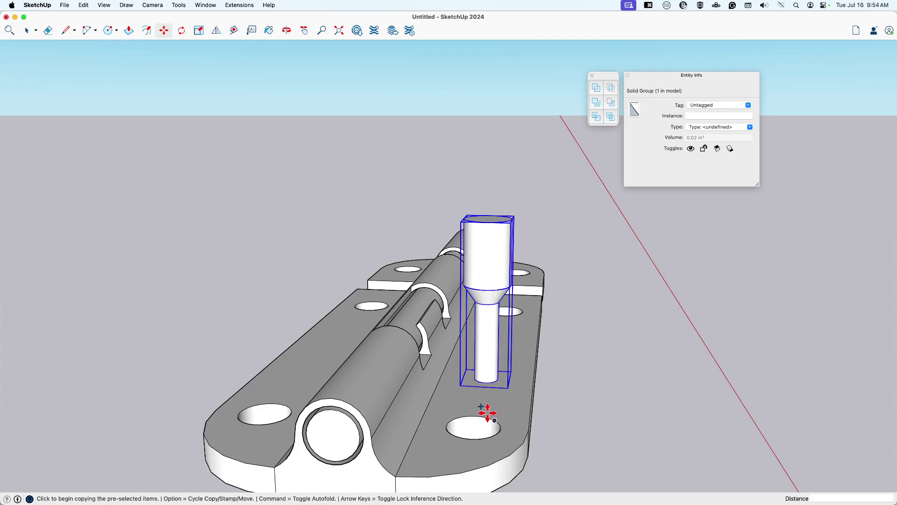
key("alt")
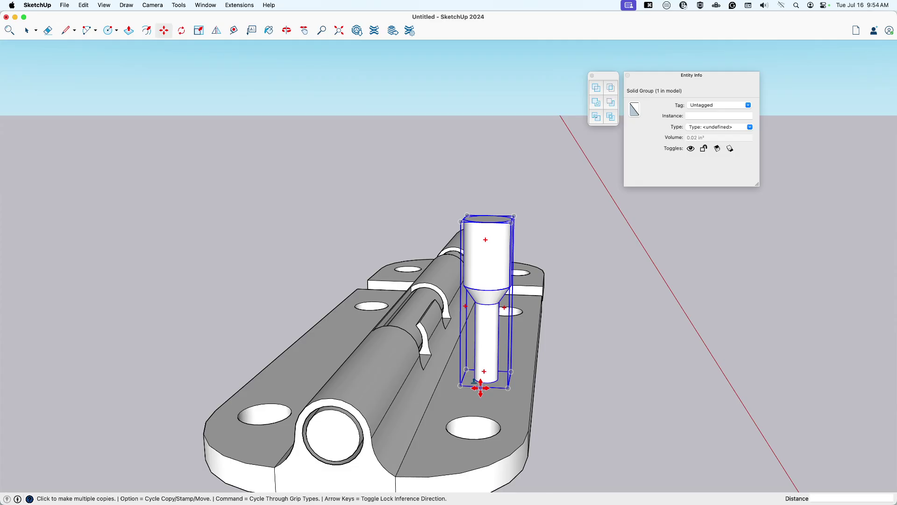
key("alt")
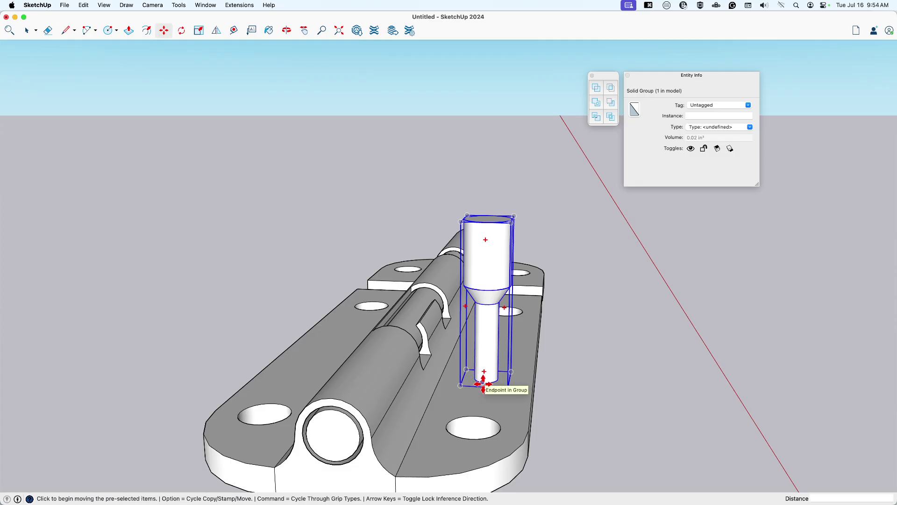
Move the handle by the midpoint grip at its group's base along the green axis to centre it over the bolt rod
key("super")
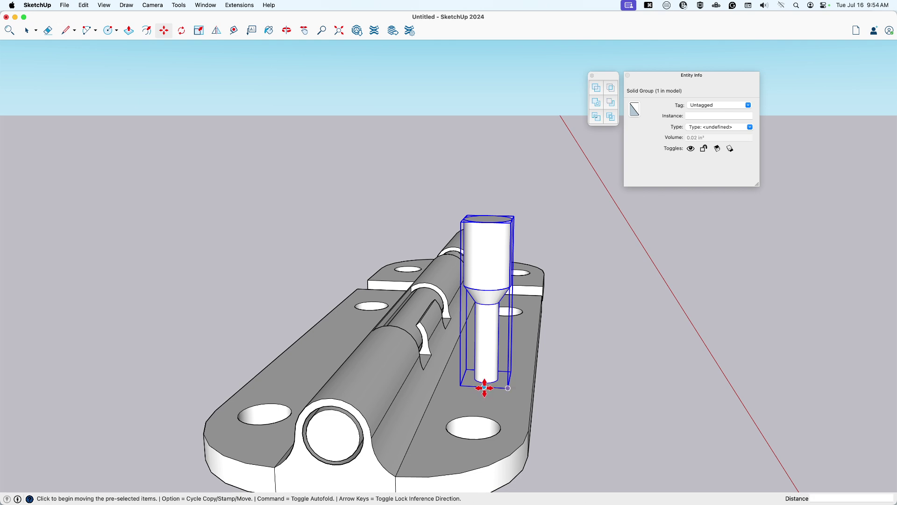
scroll(484, 387, "up", 3)
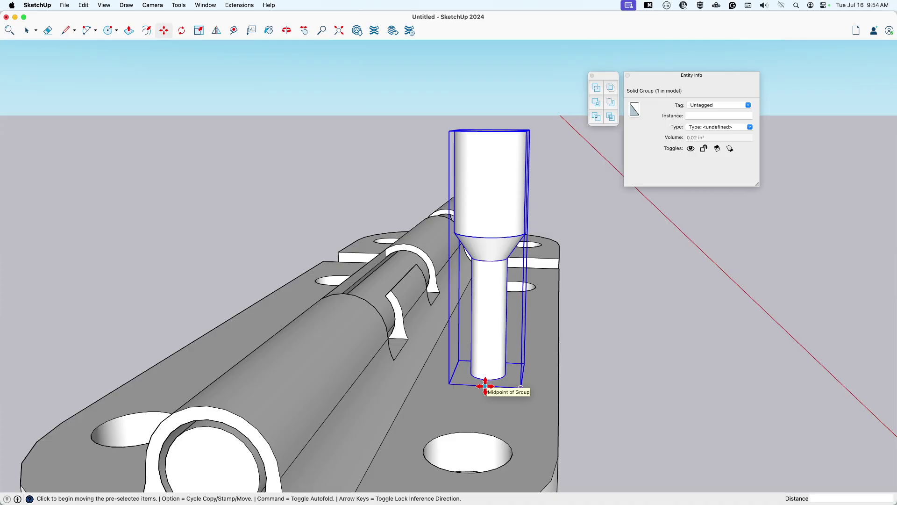
left_click(486, 387)
scroll(486, 388, "down", 2)
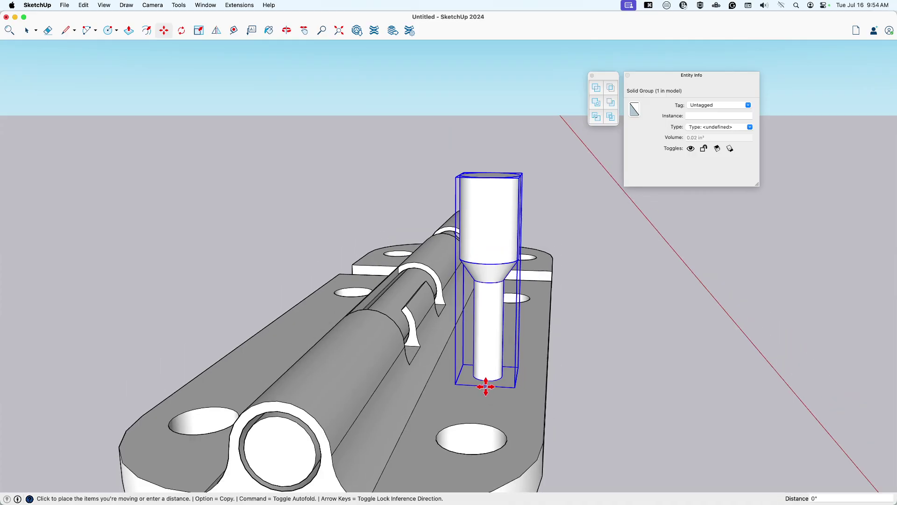
key("Escape")
middle_click_drag(486, 386, 414, 396)
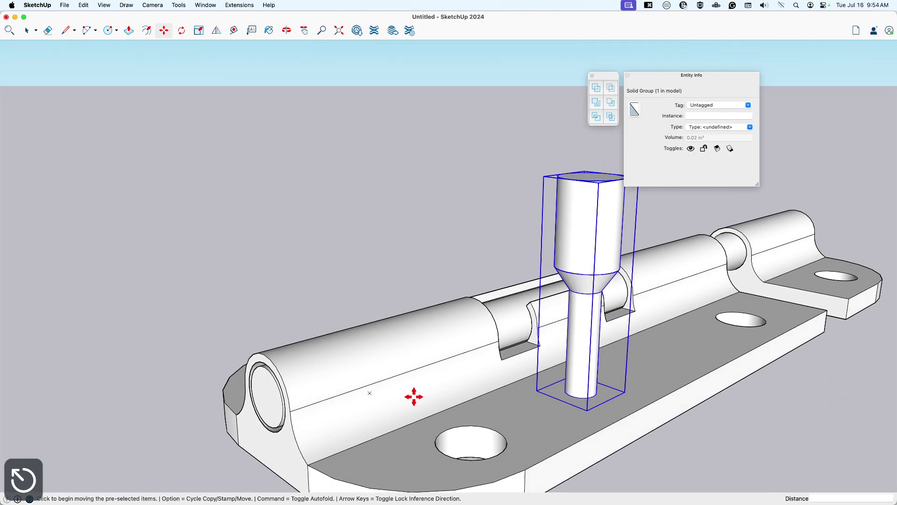
left_click(606, 401)
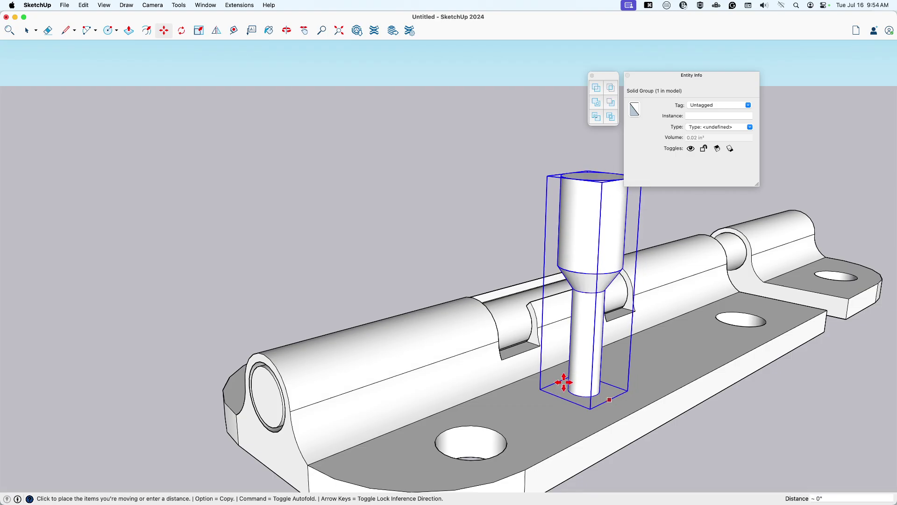
key("Escape")
middle_click_drag(525, 360, 512, 344)
left_click(501, 397)
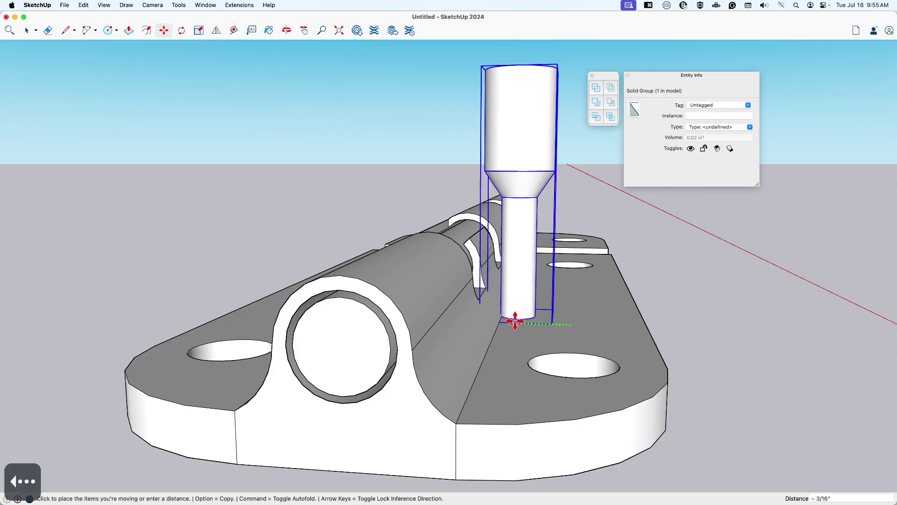
middle_click_drag(342, 403, 477, 377)
key("space")
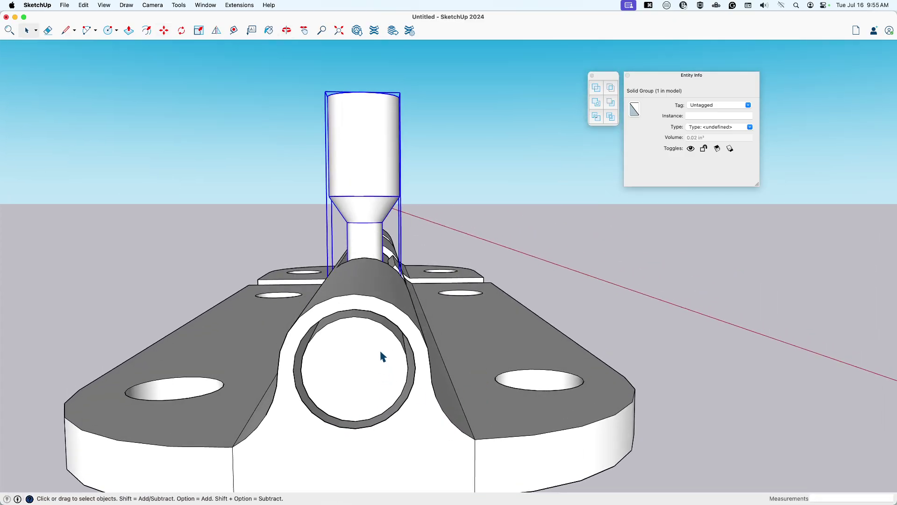
Move the handle vertically along the blue axis so its base sits inside the bolt rod
key("m")
left_click(358, 395)
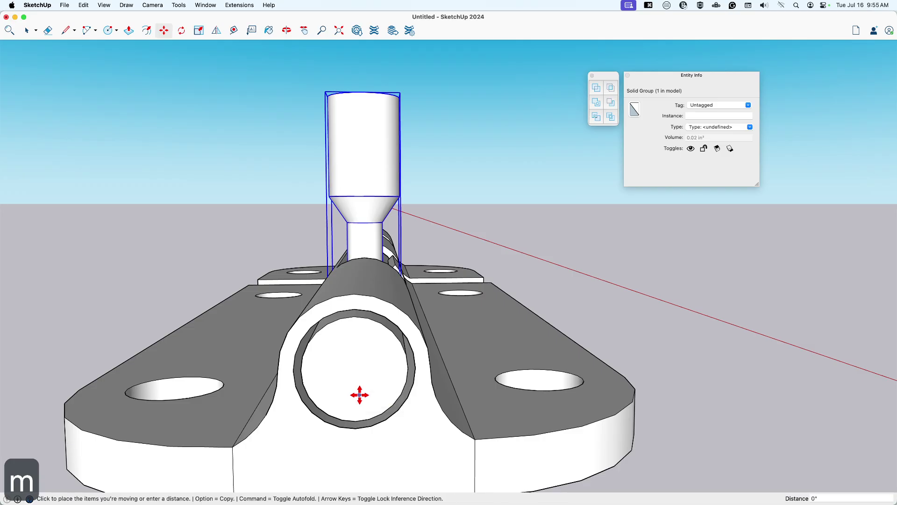
key("Up")
key("space")
middle_click_drag(377, 374, 371, 306)
scroll(354, 398, "up", 3)
middle_click_drag(354, 398, 325, 374)
key("m")
left_click(372, 365)
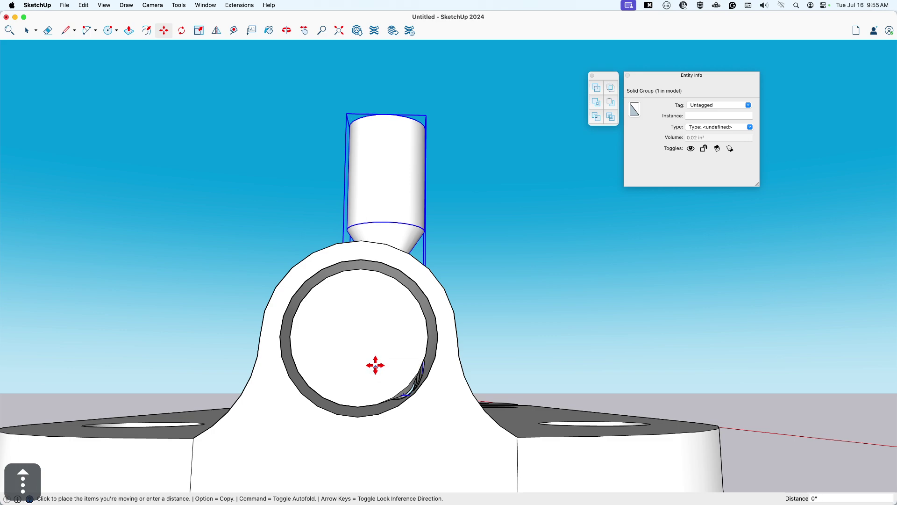
key("space")
Merge the handle and the bolt rod into a single solid with Outer Shell, and clear the selection
middle_click_drag(377, 361, 449, 351)
key("space")
left_click(470, 251, "shift")
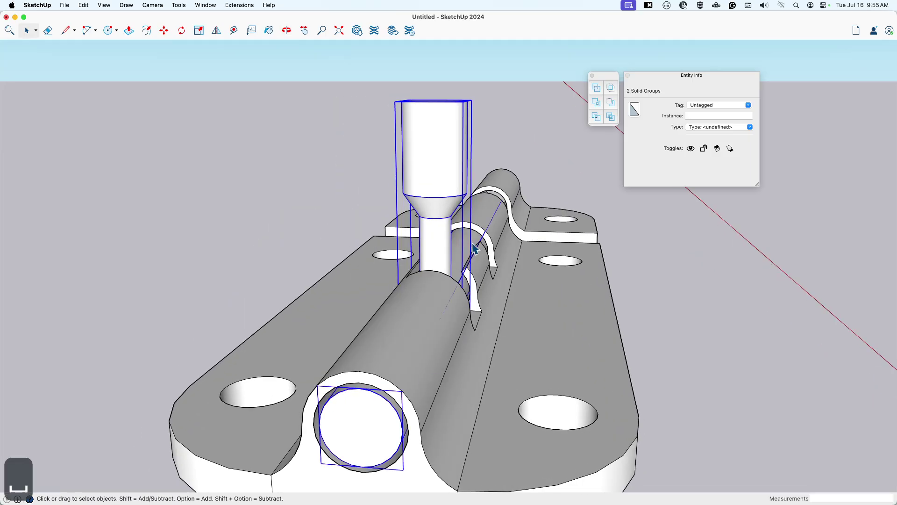
middle_click_drag(471, 251, 408, 351)
key("space")
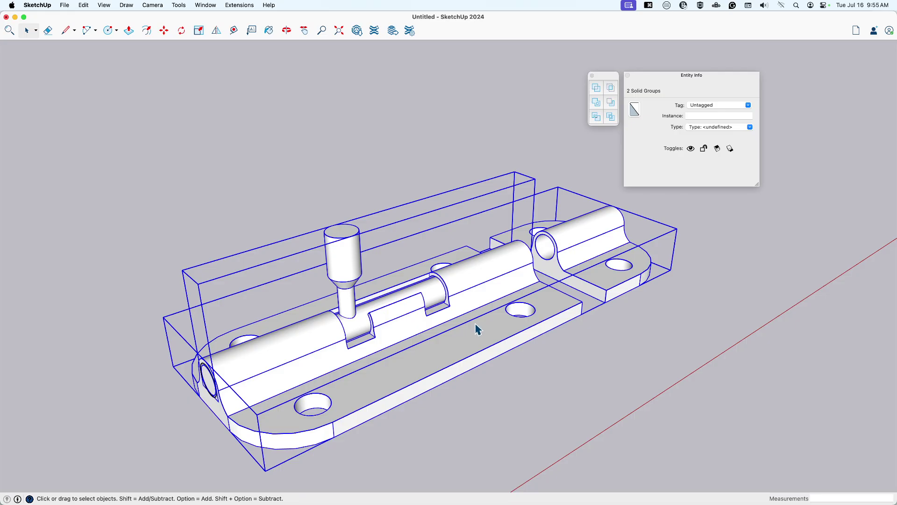
left_click(444, 486)
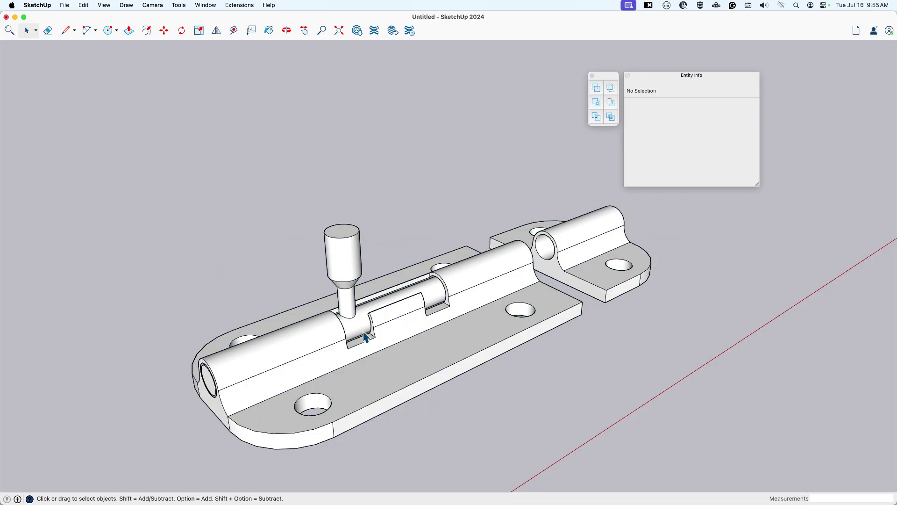
Slide the merged bolt along the red axis until its handle lines up with the slot notch nearest the catch plate
left_click(362, 337)
key("m")
left_click(362, 343)
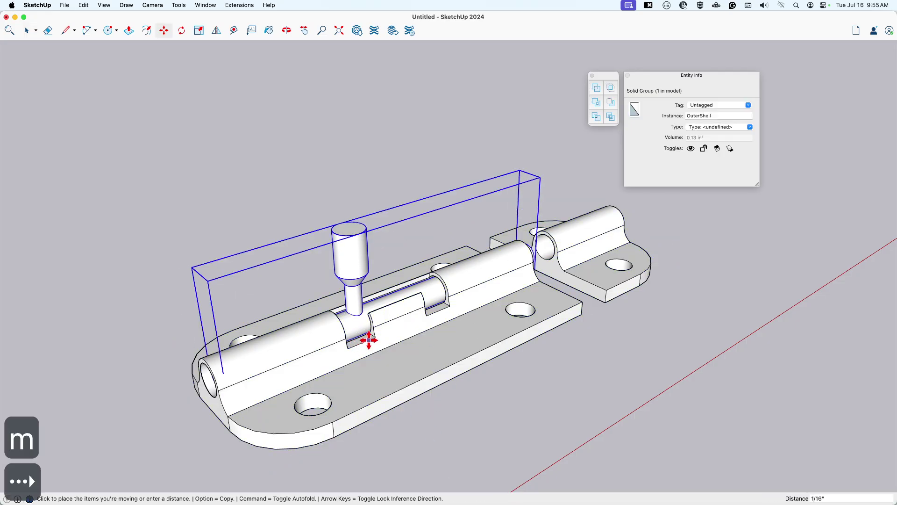
left_click(439, 314)
key("space")
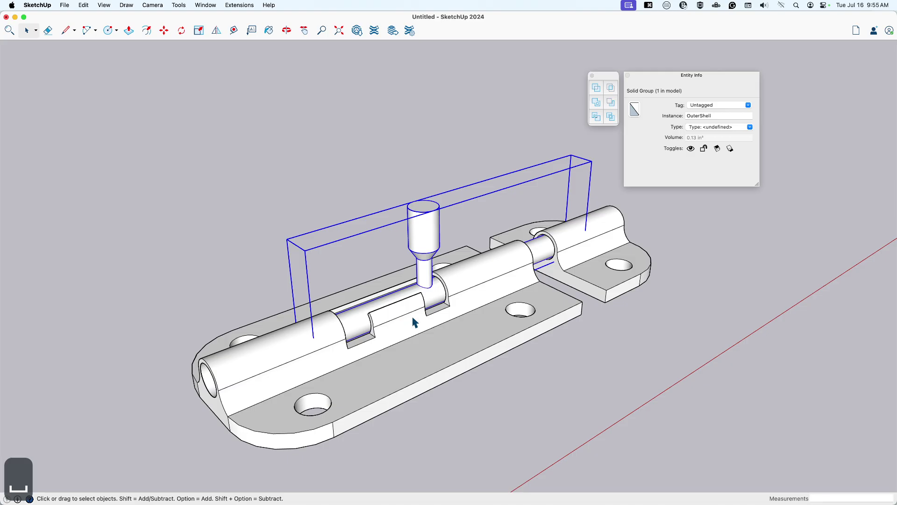
middle_click_drag(414, 318, 400, 326, "shift")
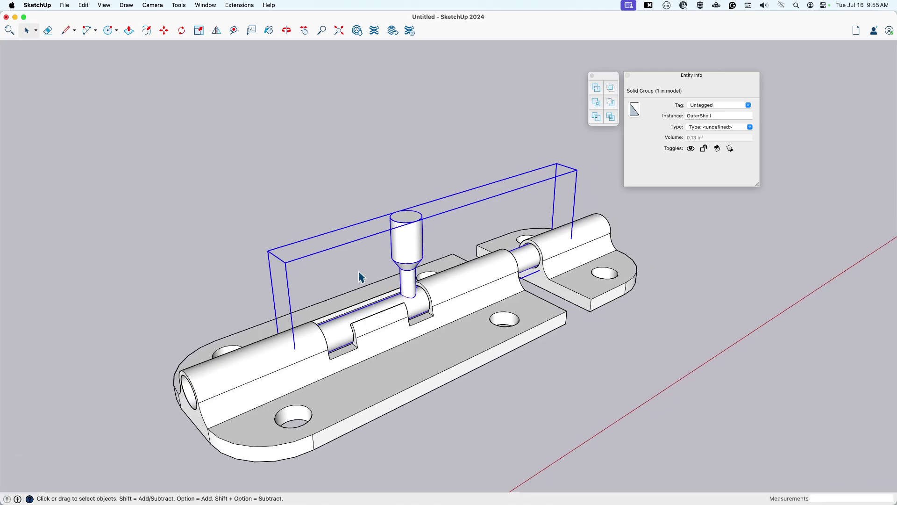
Try to rotate the bolt around its length using the Move tool's rotation grip at the end of its bounding box
key("m")
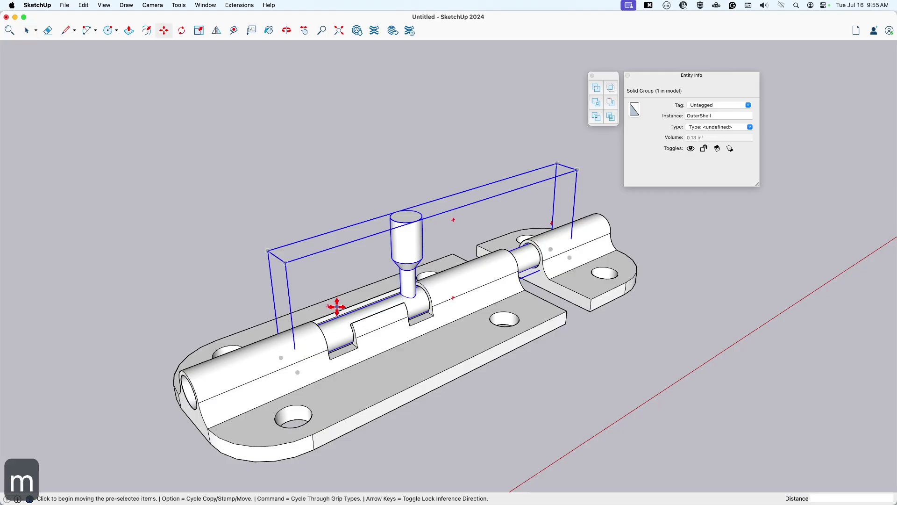
scroll(278, 272, "up", 3)
left_click(276, 258)
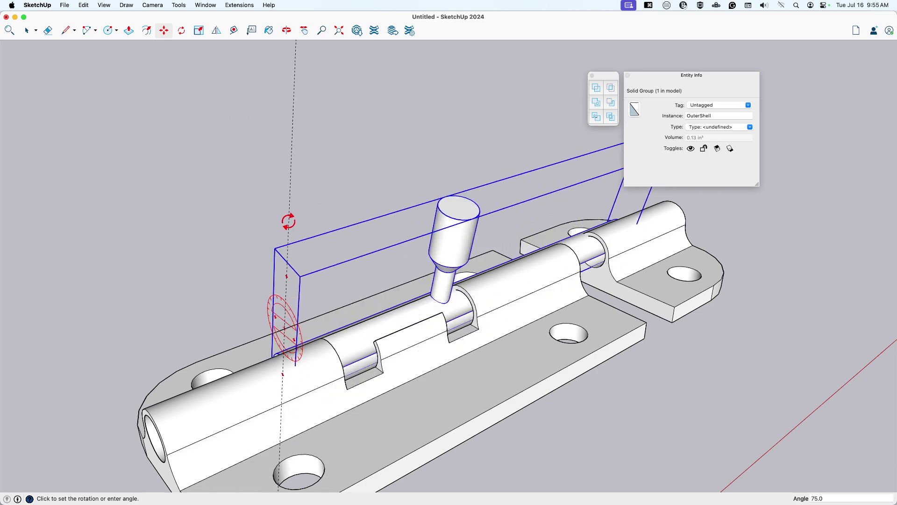
left_click(273, 216)
key("space")
middle_click_drag(351, 357, 457, 374)
Try to rotate the bolt 90 degrees about the centre of its rod's end face with the Rotate tool
key("q")
key("q")
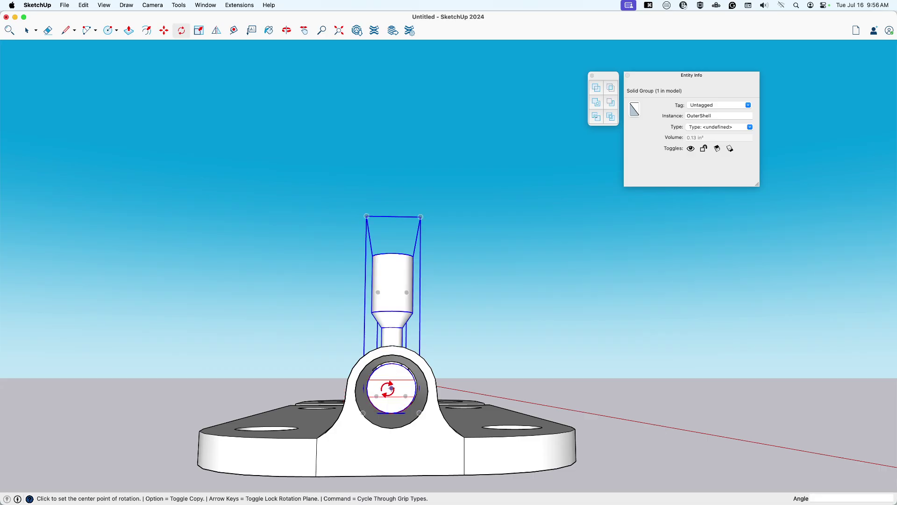
left_click(391, 388)
left_click(392, 377)
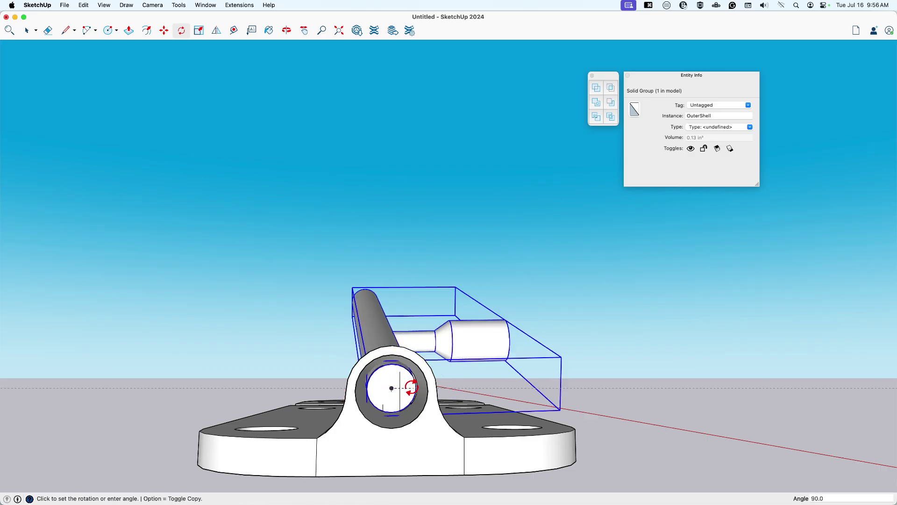
type("90")
key("Return")
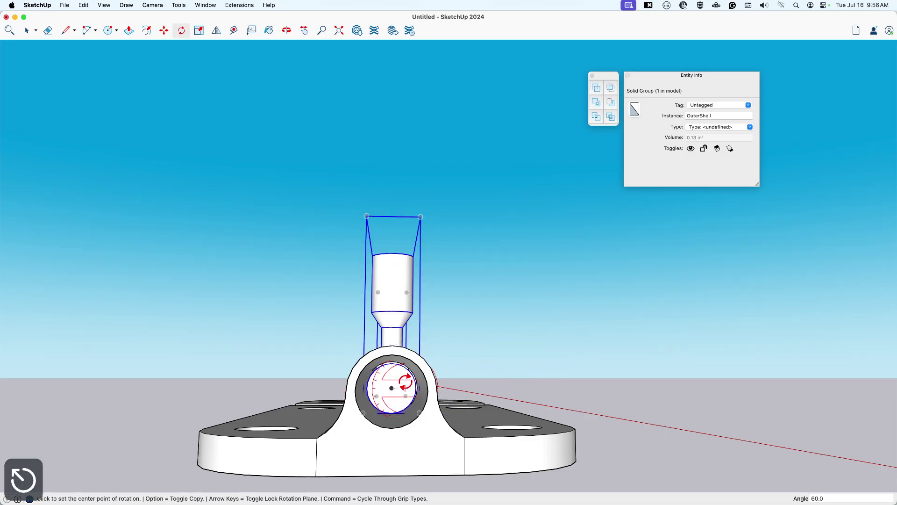
Open the merged bolt group for editing and hide the rest of the model
middle_click_drag(401, 380, 446, 326)
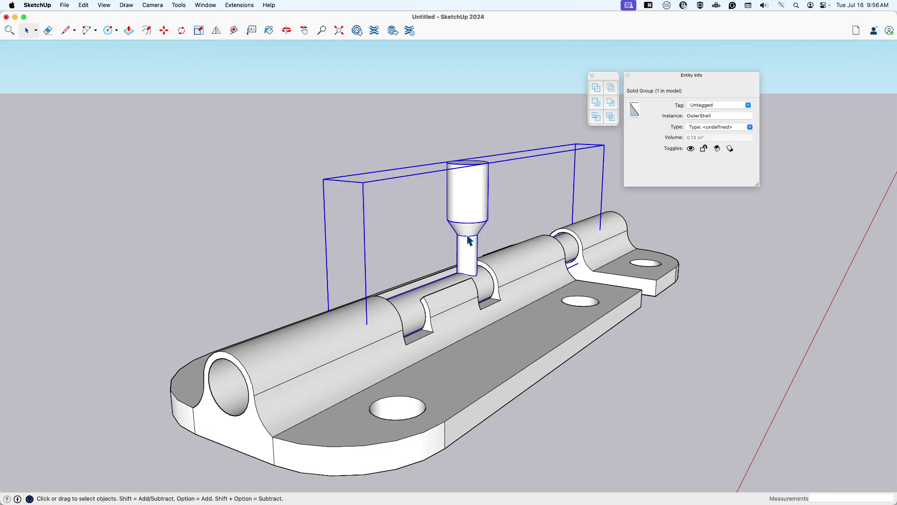
double_click(465, 222)
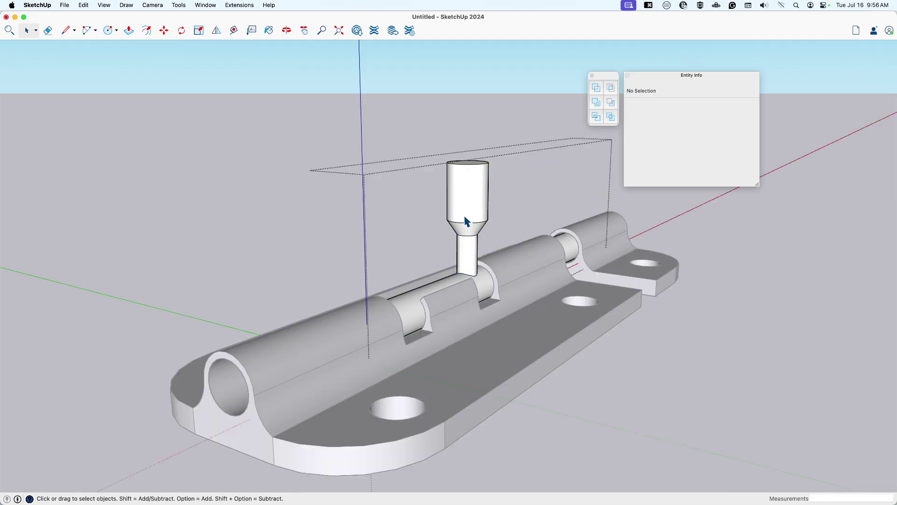
key("shift+h")
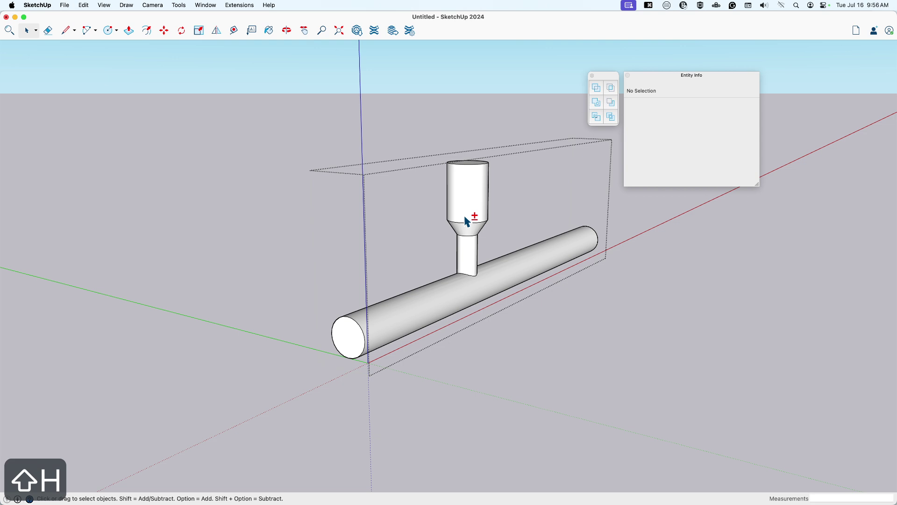
Add a snap at the centre of the rod's near end face, oriented straight up, and close the bolt group
middle_click_drag(429, 307, 489, 316)
right_click(382, 346)
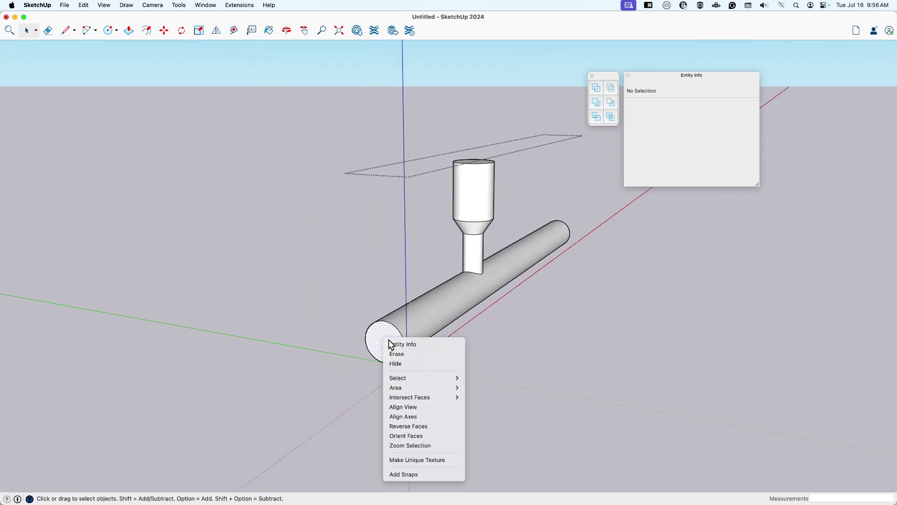
left_click(404, 472)
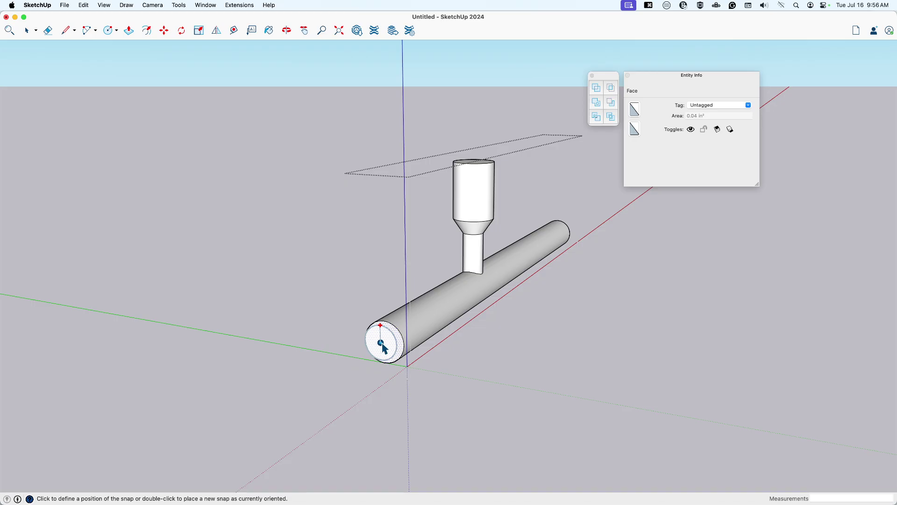
scroll(383, 348, "up", 3)
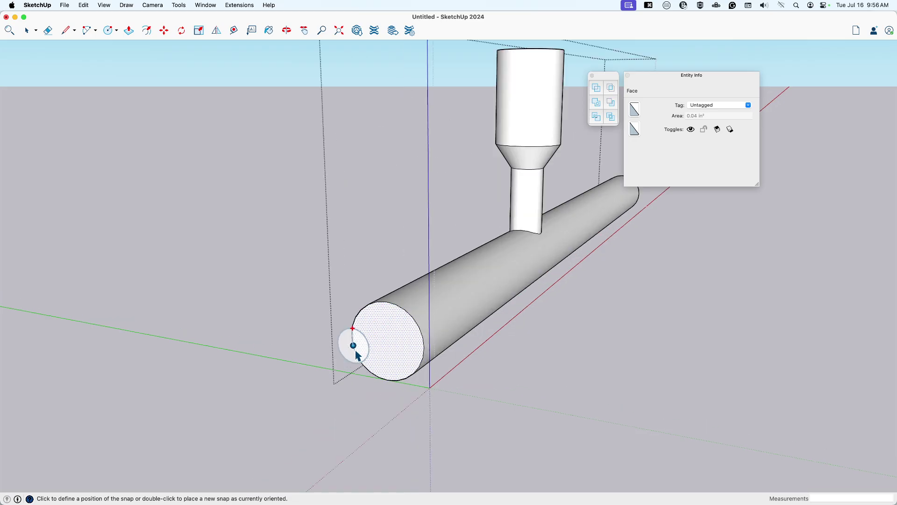
double_click(388, 343)
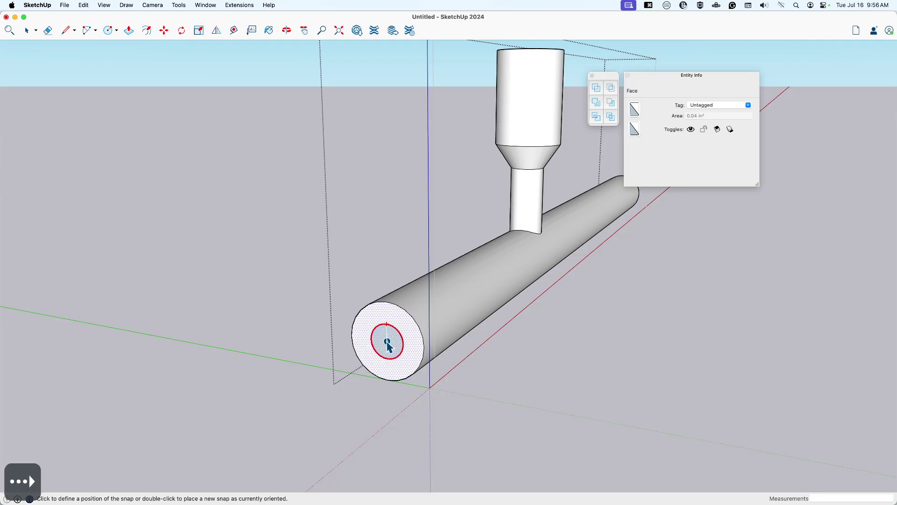
left_click(388, 342)
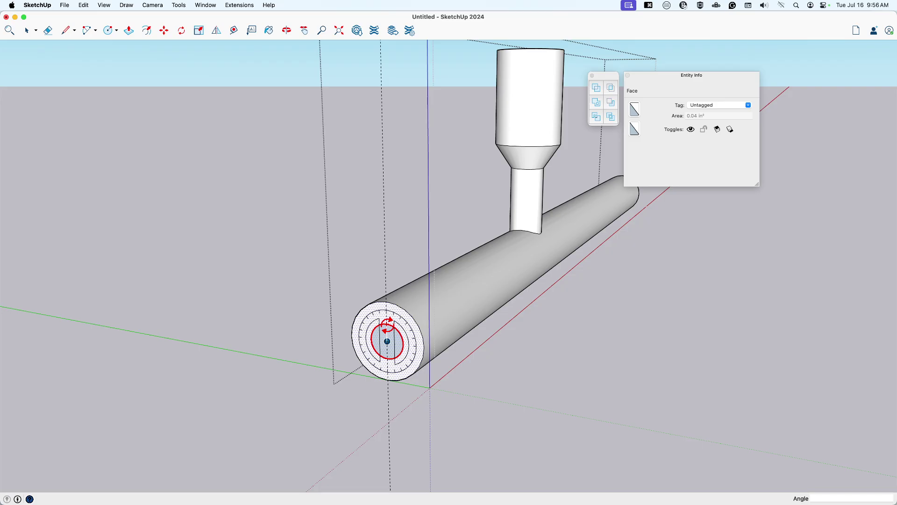
left_click(388, 324)
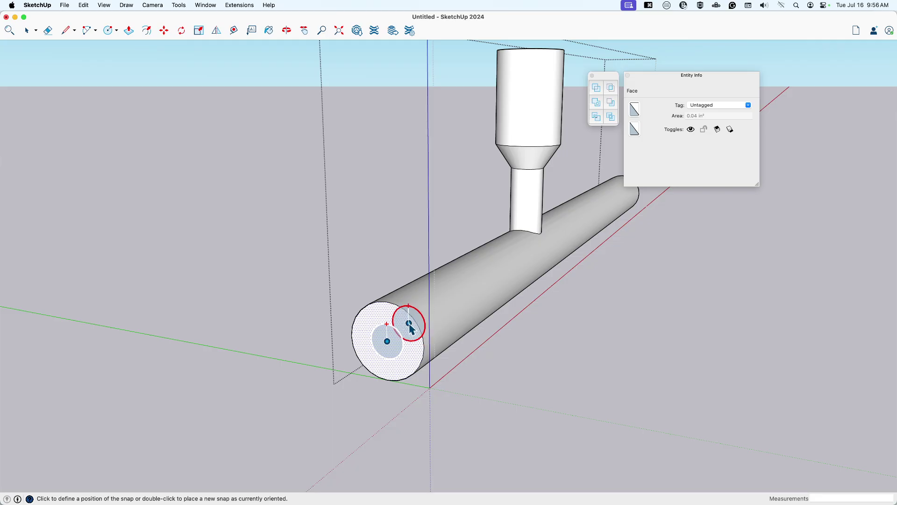
key("Escape")
key("space")
key("Escape")
key("Escape")
scroll(430, 355, "down", 5)
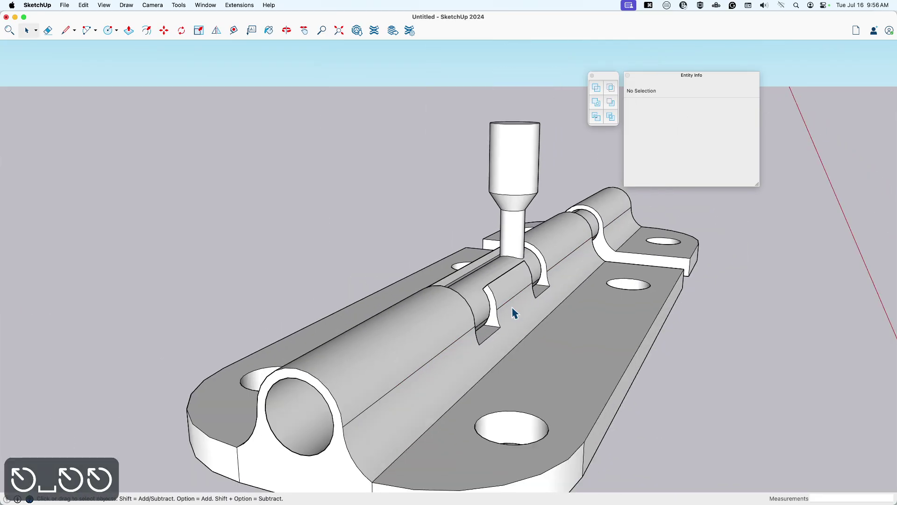
Select the bolt and cycle through the Move tool's grip types to examine its new snap and rotation grips
middle_click_drag(517, 311, 403, 260)
key("m")
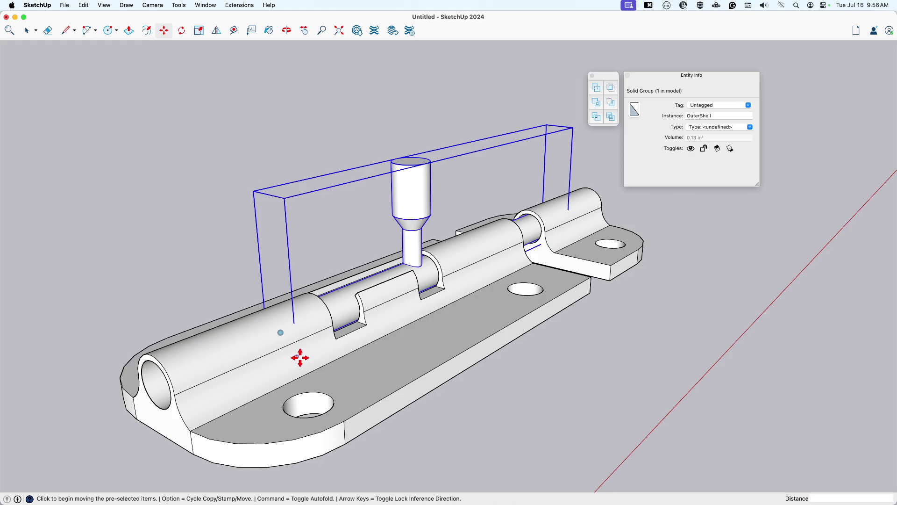
key("q")
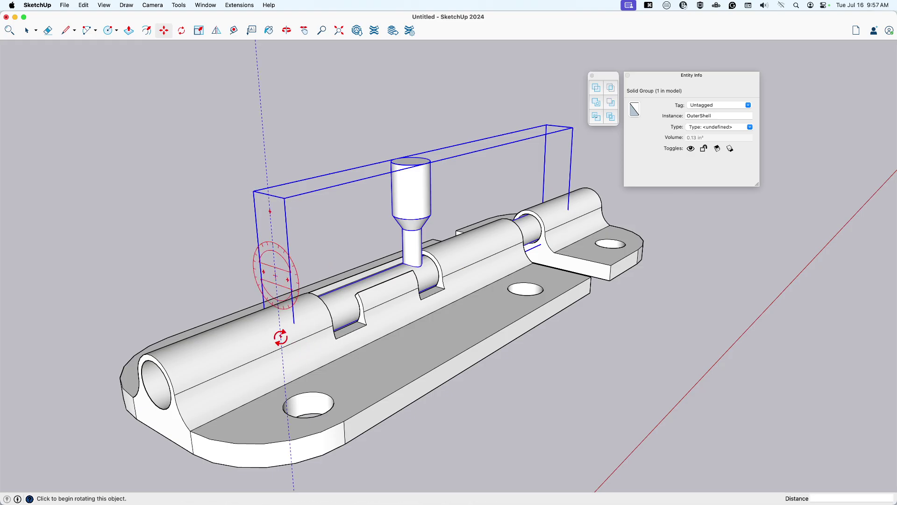
scroll(281, 333, "up", 3)
key("m")
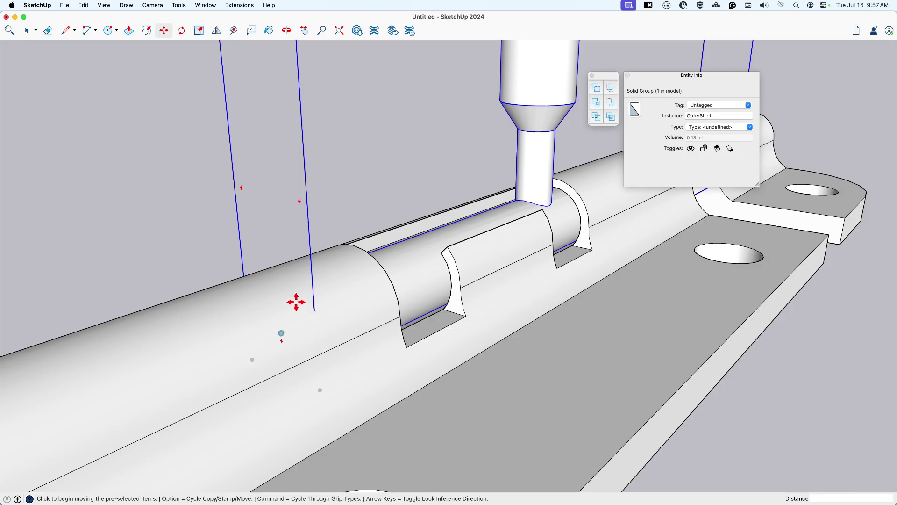
scroll(296, 302, "down", 5)
middle_click_drag(320, 296, 310, 315)
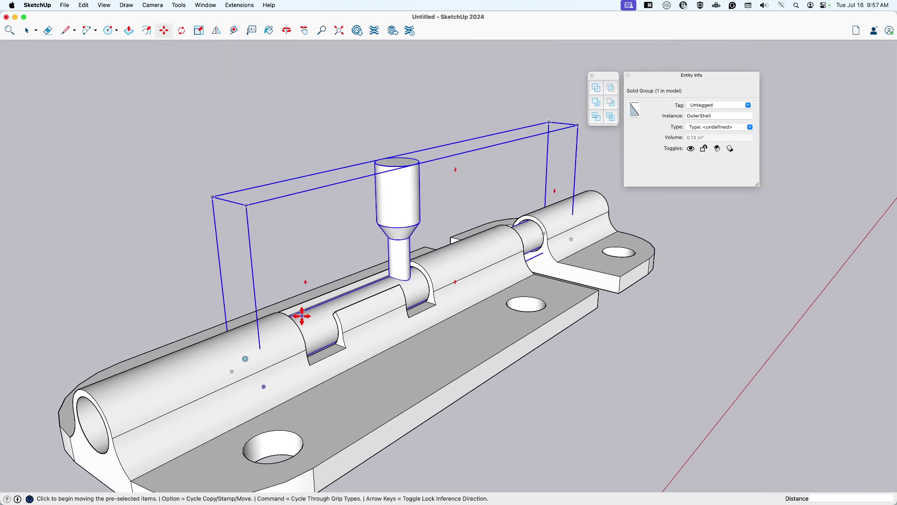
scroll(305, 321, "down", 2)
middle_click_drag(373, 320, 445, 271)
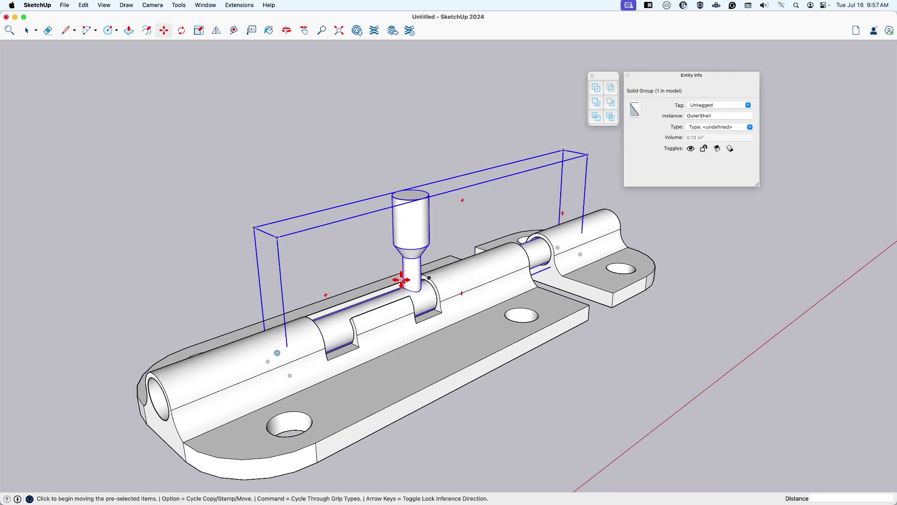
Rotate the bolt about its end-face snap so the handle swings down into the notch nearest the catch plate
key("q")
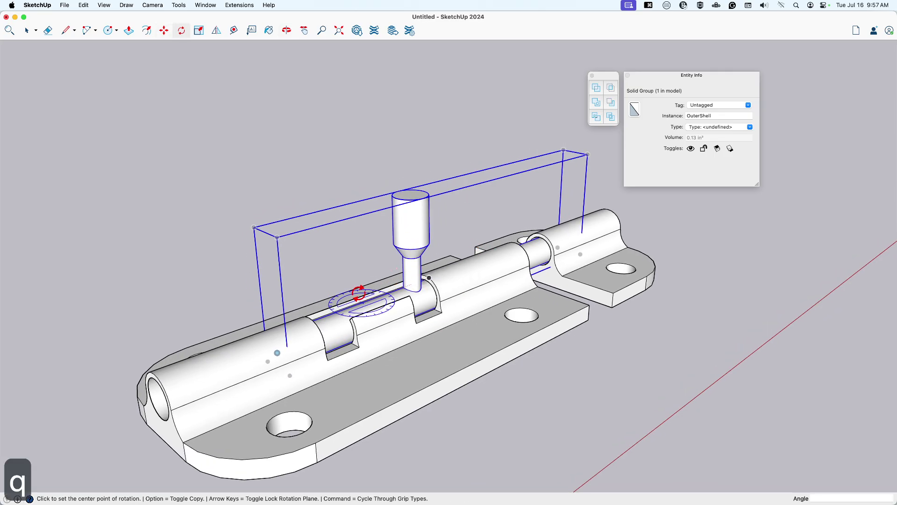
left_click(277, 354)
left_click(275, 346)
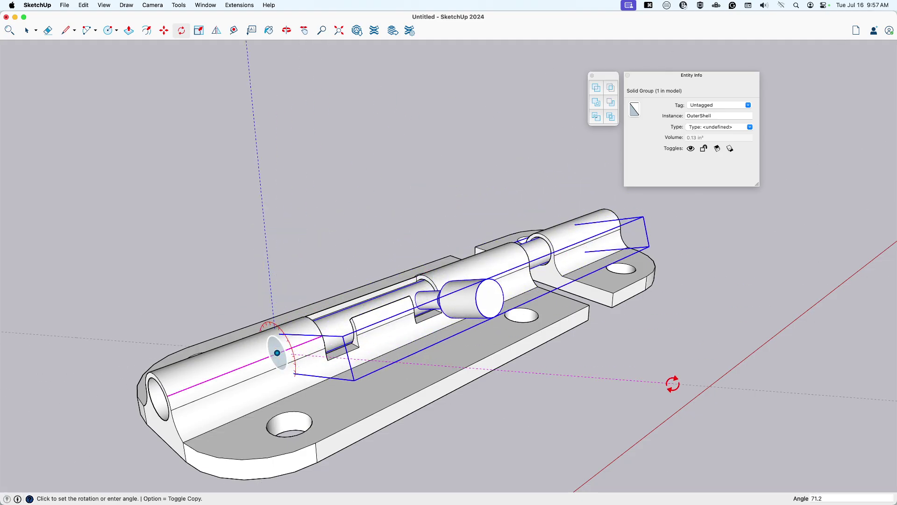
left_click(440, 477)
key("space")
scroll(508, 395, "down", 2)
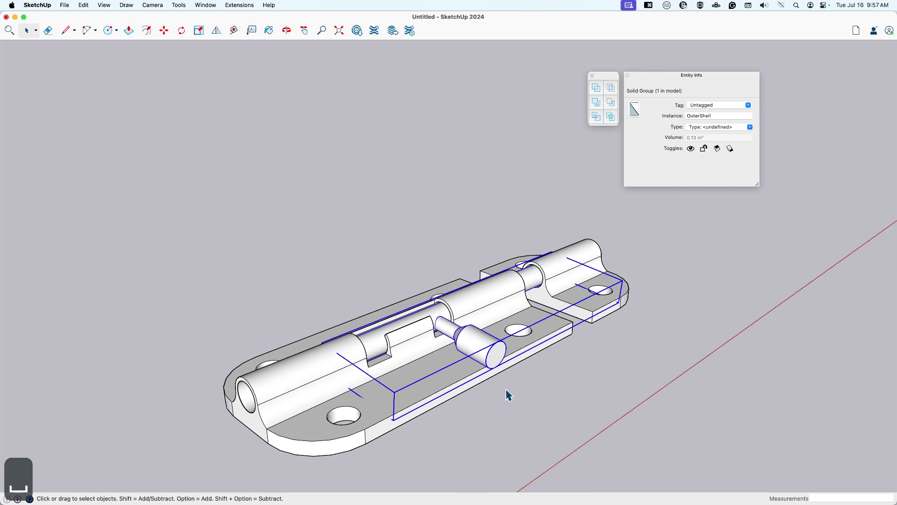
Check the lowered handle's clearance from a low side view and undo the bolt's rotation
middle_click_drag(509, 395, 429, 364)
left_click(467, 399)
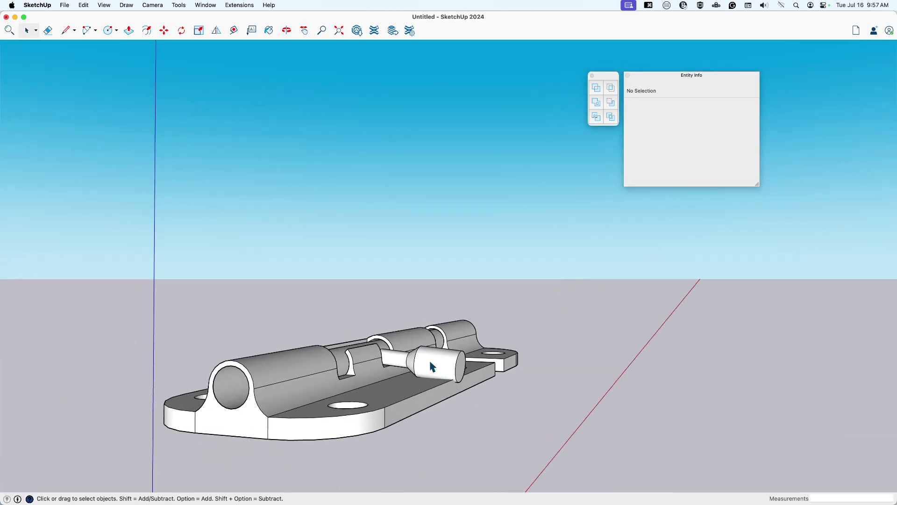
key("super+a")
key("super+z")
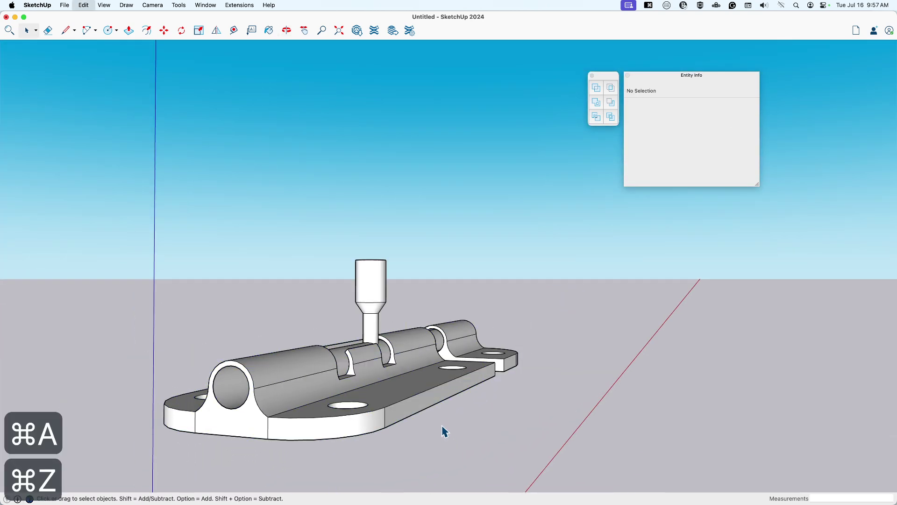
Rotate the upright bolt again around its snap, lowering the handle through the notch toward the base plate, and clear the selection
left_click(371, 323)
key("q")
left_click(299, 371)
left_click(299, 280)
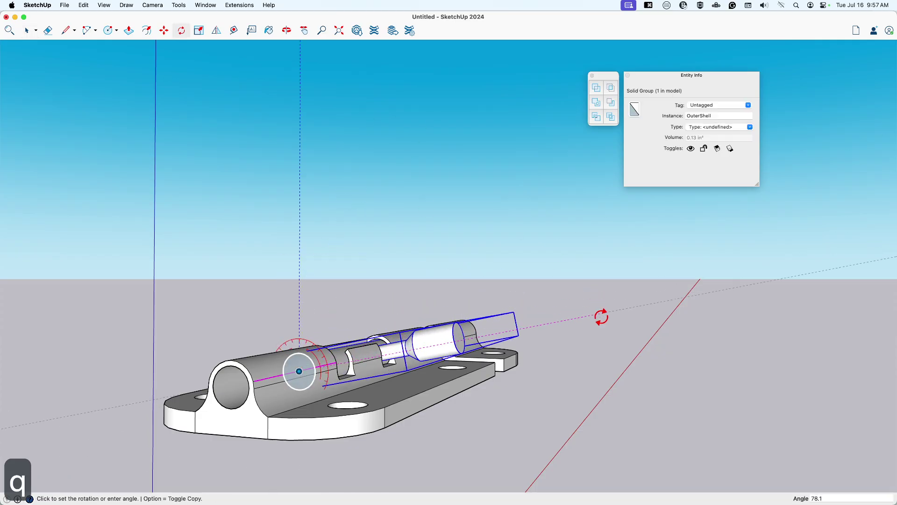
left_click(607, 397)
key("space")
middle_click_drag(506, 394, 416, 350)
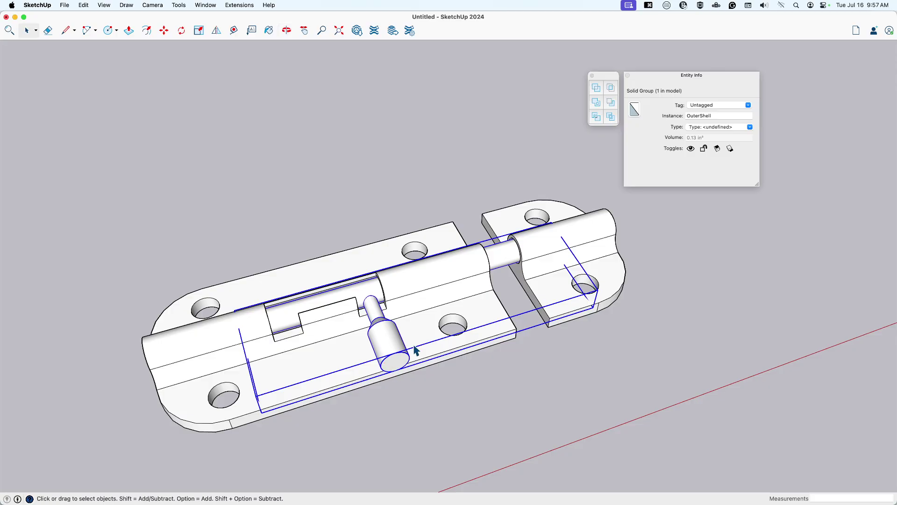
scroll(416, 351, "up", 2)
left_click(401, 395)
scroll(417, 376, "up", 2)
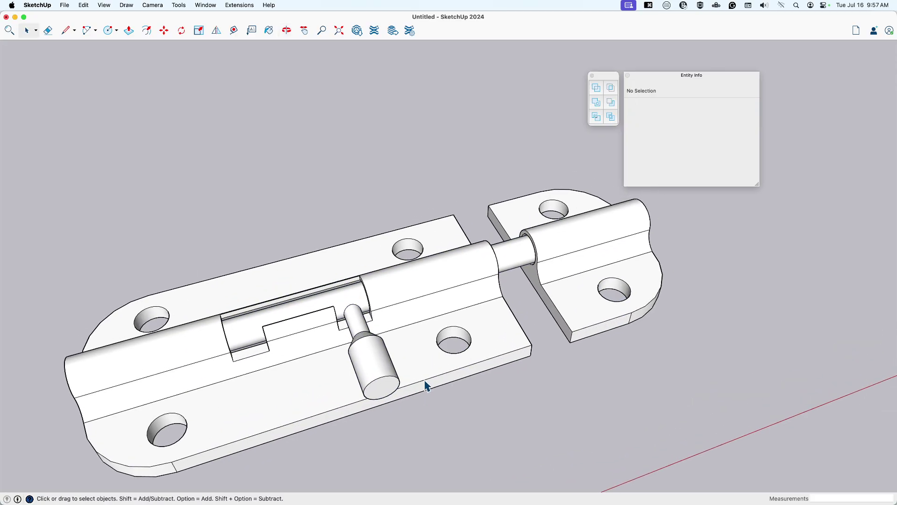